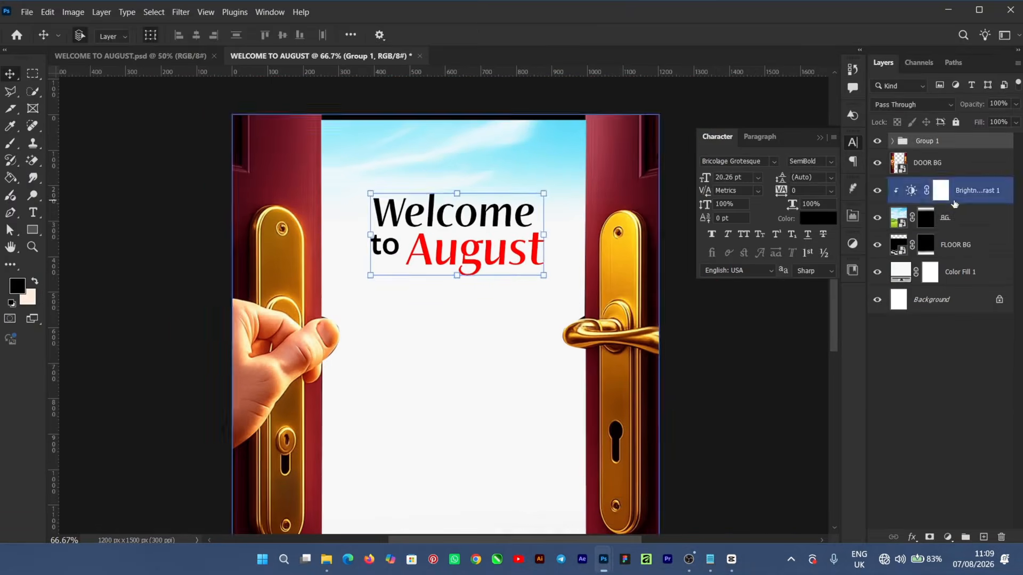
key(ctrl+0)
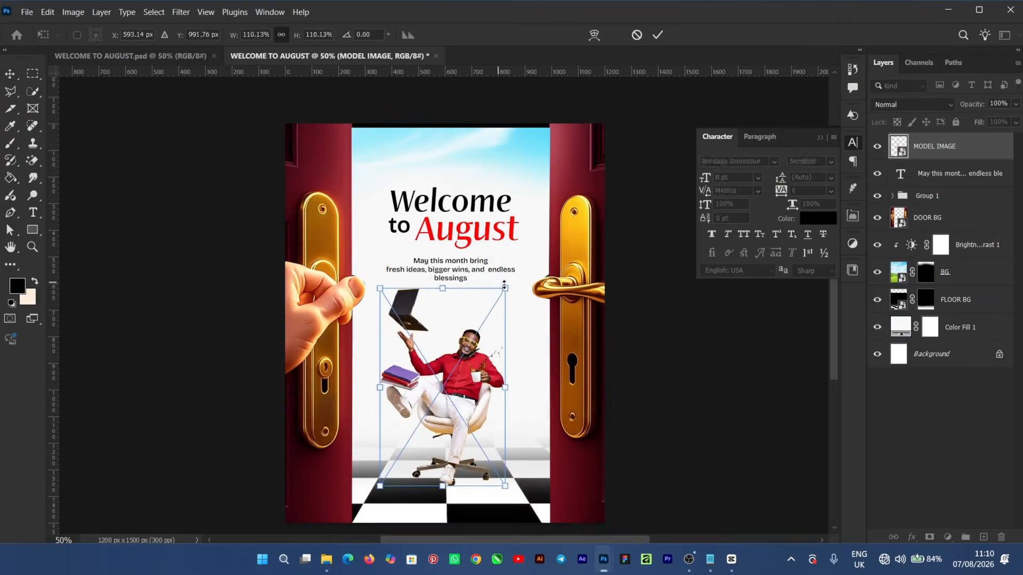
key(Return)
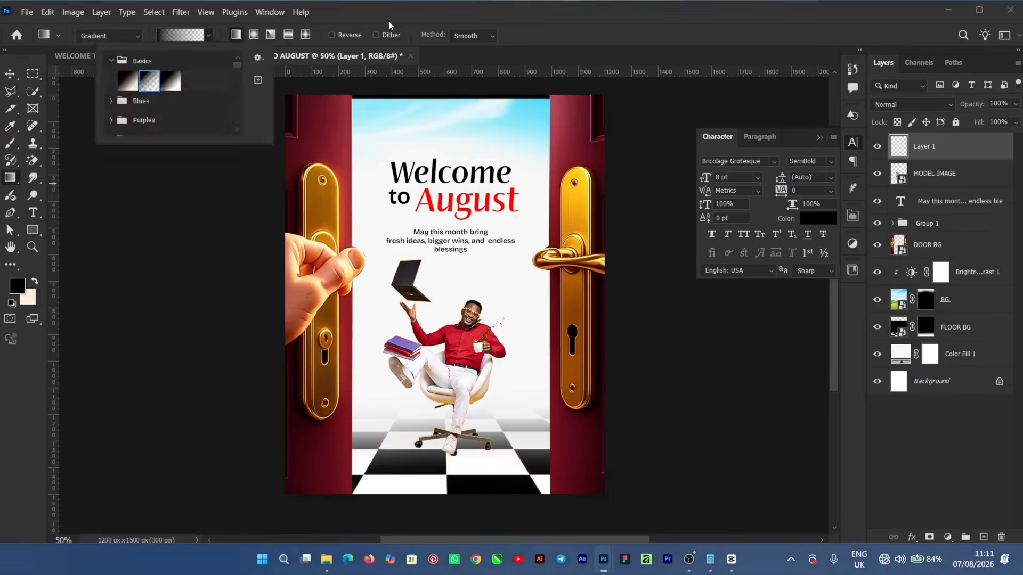
drag(558, 239, 593, 310)
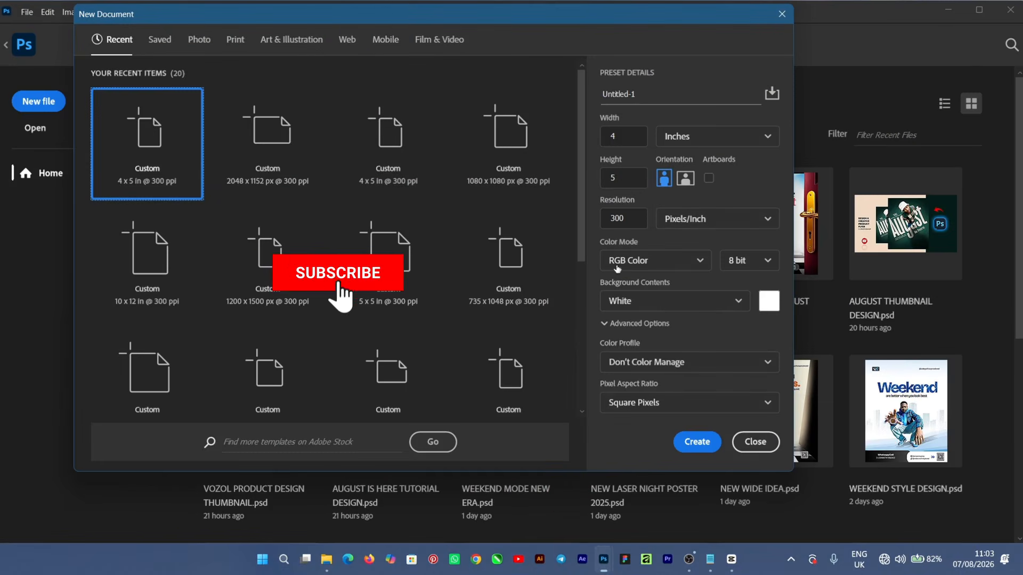
- Create a new 4 × 5 inch, 300 ppi RGB document named WELCOME TO AUGUST with a white background
drag(653, 95, 585, 98)
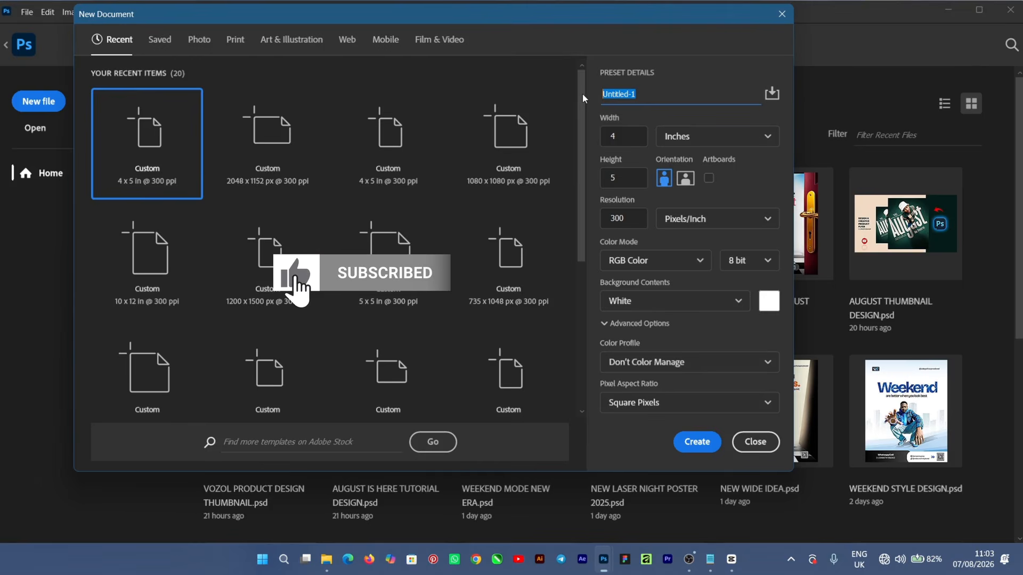
text(WELCOME TO AUGUST)
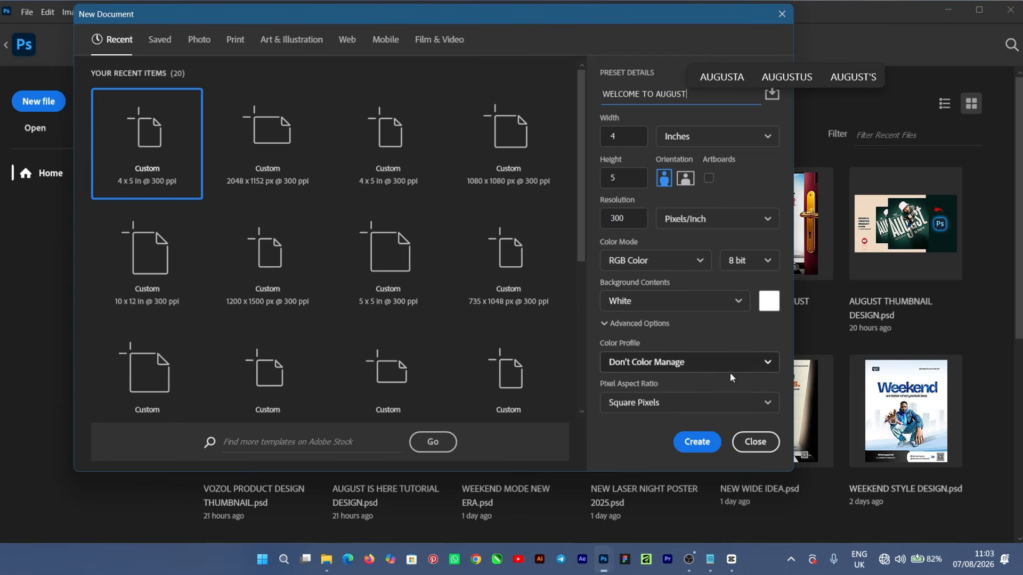
click(701, 444)
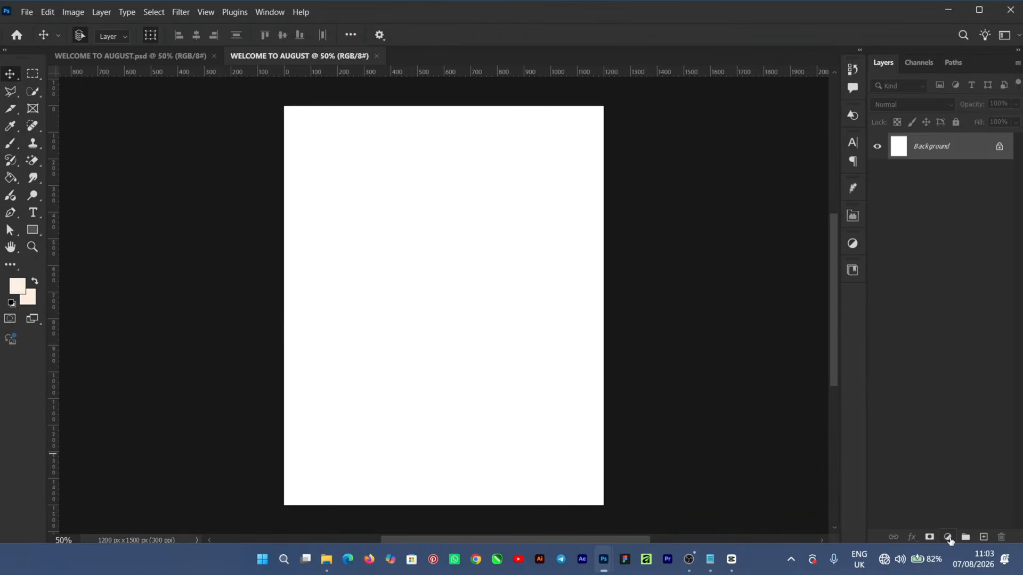
- Add a solid color fill layer in off-white f8f8f8 above the Background layer
click(949, 537)
click(955, 306)
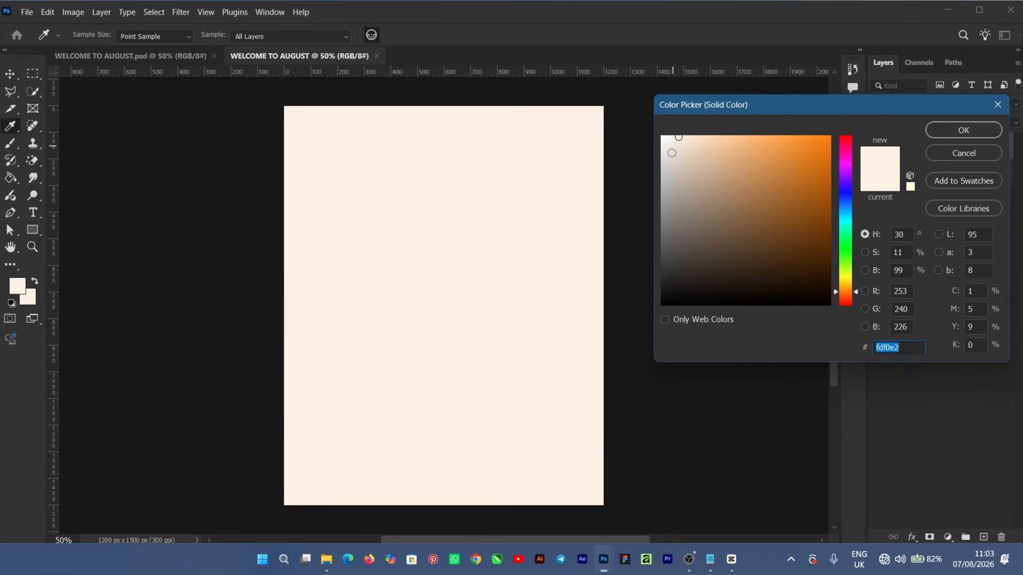
click(661, 146)
drag(661, 145, 662, 141)
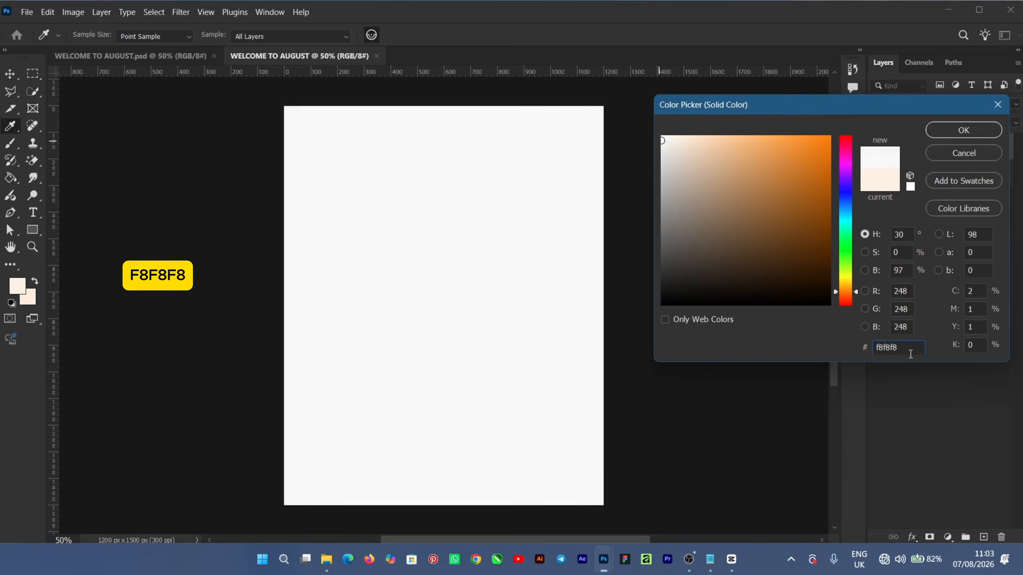
click(954, 137)
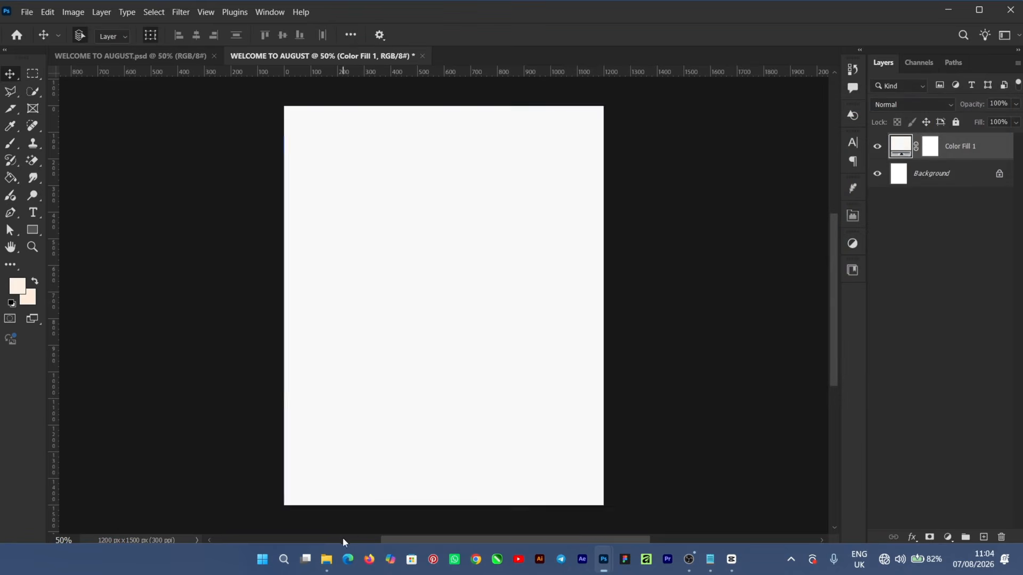
- Place the FLOOR BG image from the WELCOME TO AUGUST FIEE folder and align it with the canvas's lower edge
click(331, 558)
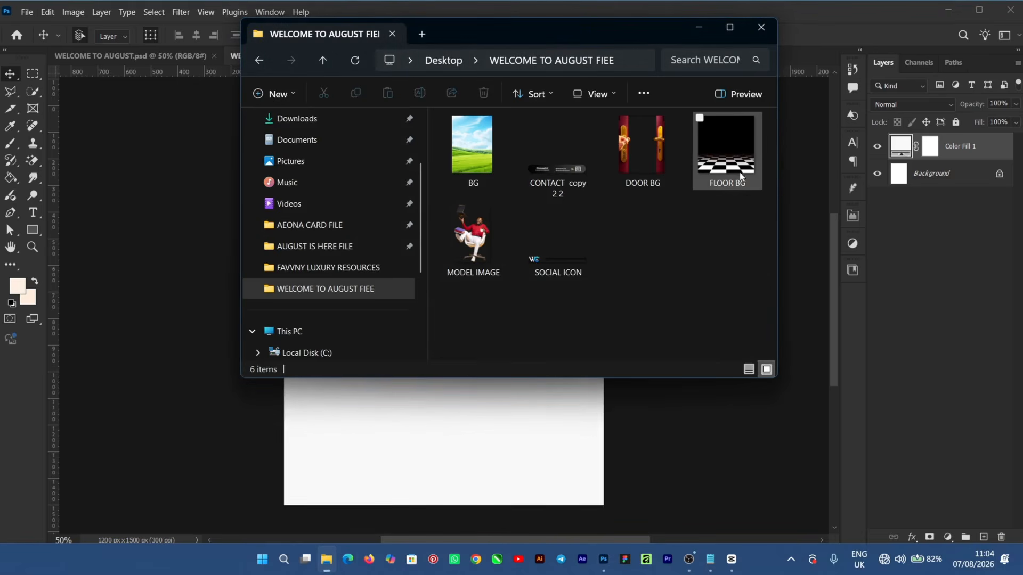
drag(727, 160, 693, 426)
drag(439, 306, 439, 341)
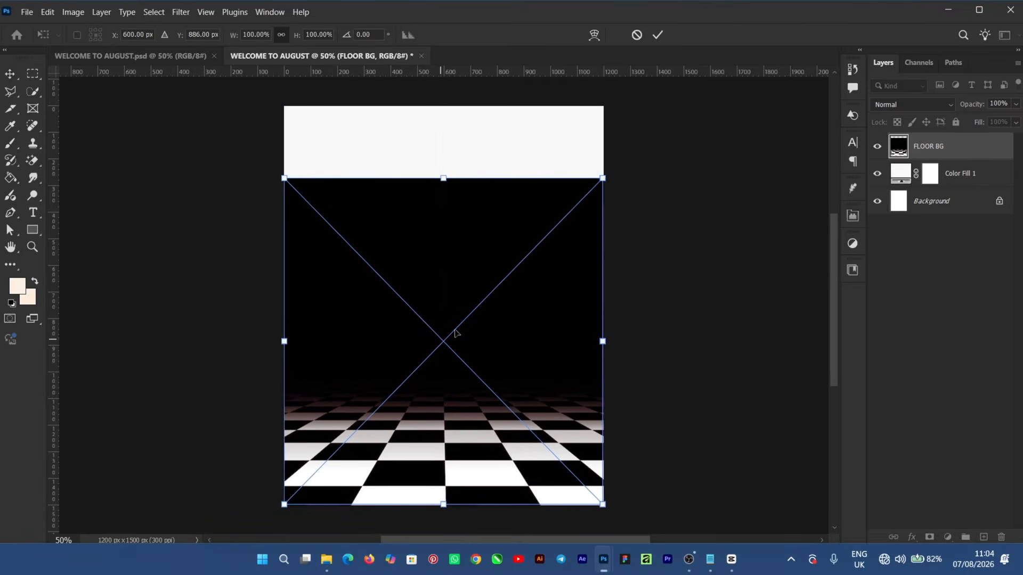
click(657, 35)
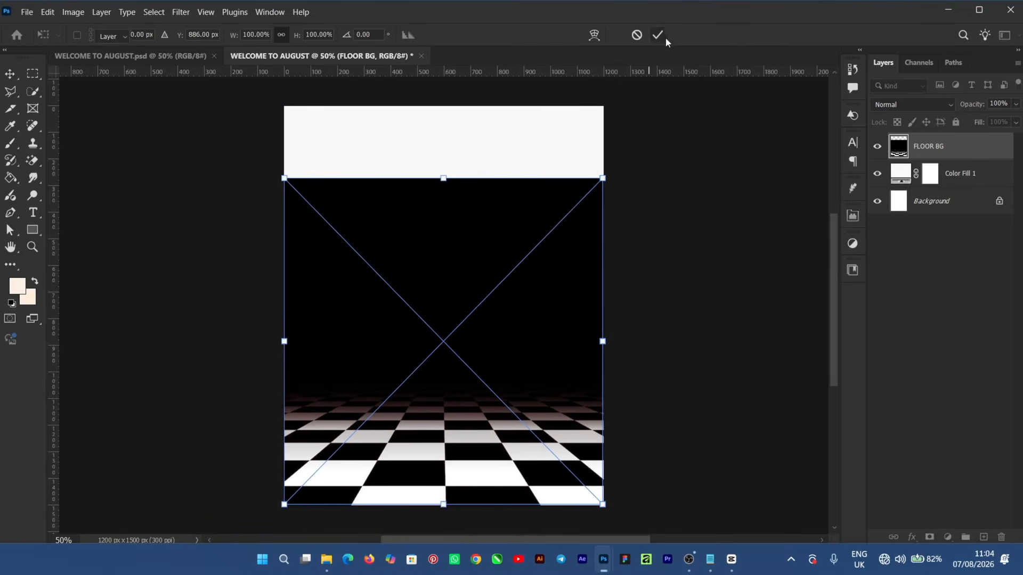
- Add a layer mask to FLOOR BG and paint out its black upper area with a 900 px soft round black brush
click(930, 537)
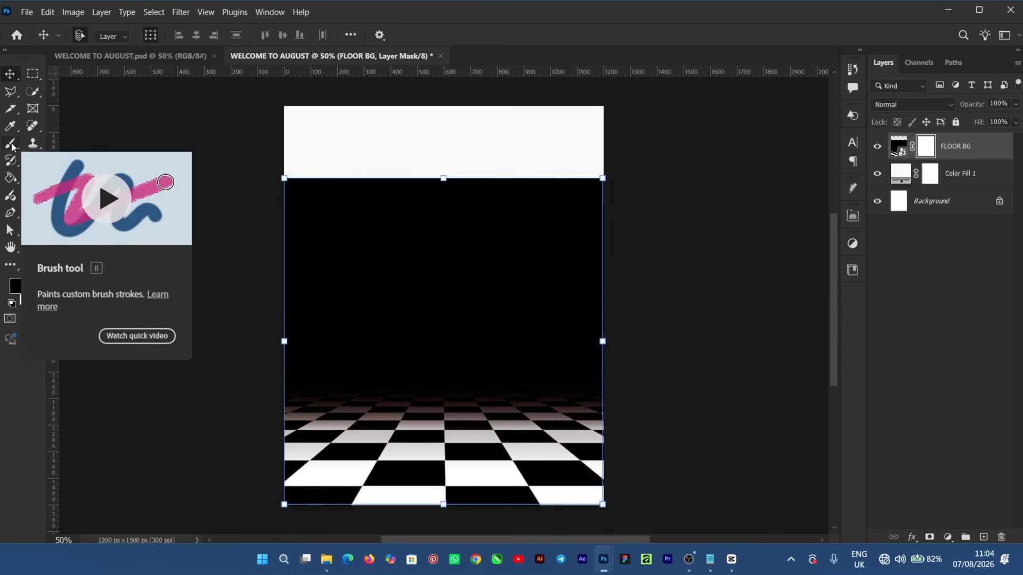
click(10, 144)
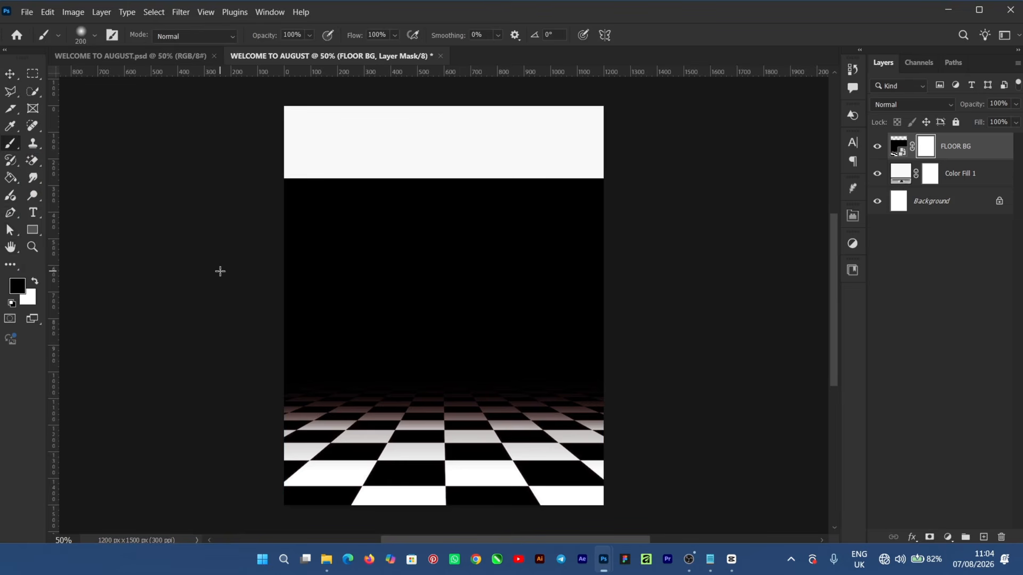
key(Caps_Lock)
click(95, 35)
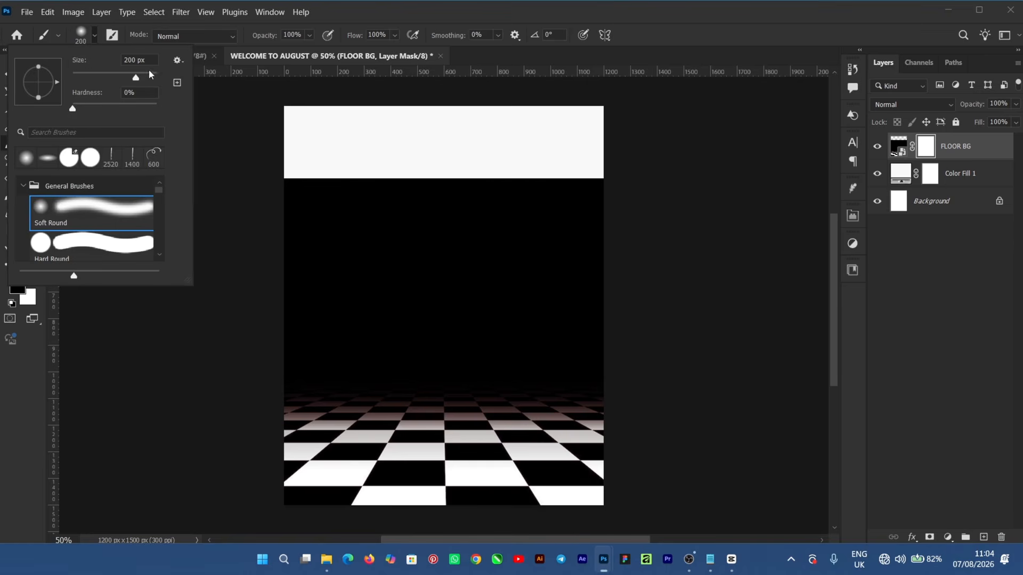
click(344, 9)
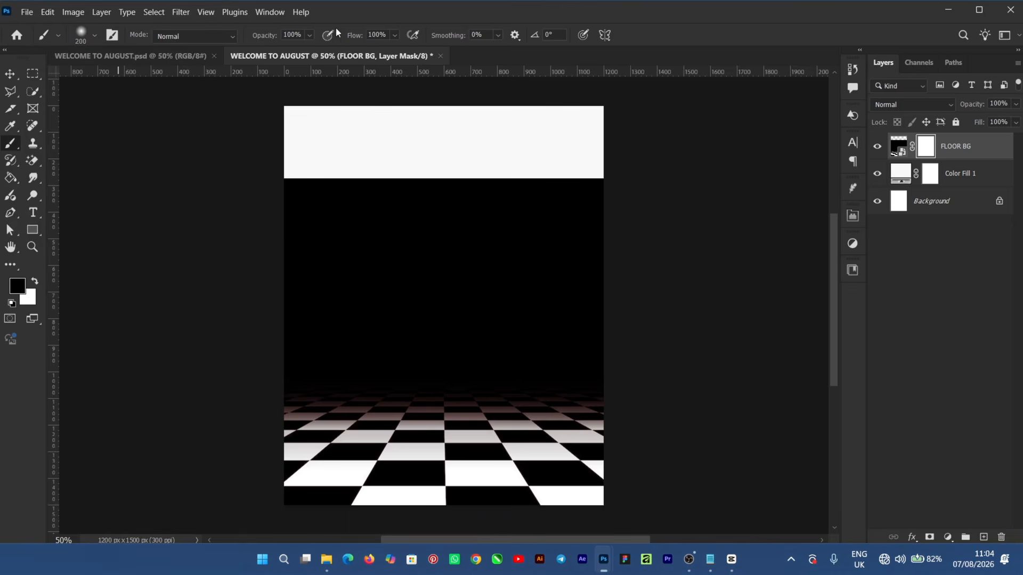
key(bracketright)
key(bracketright)
key(bracketright)
key(bracketright)
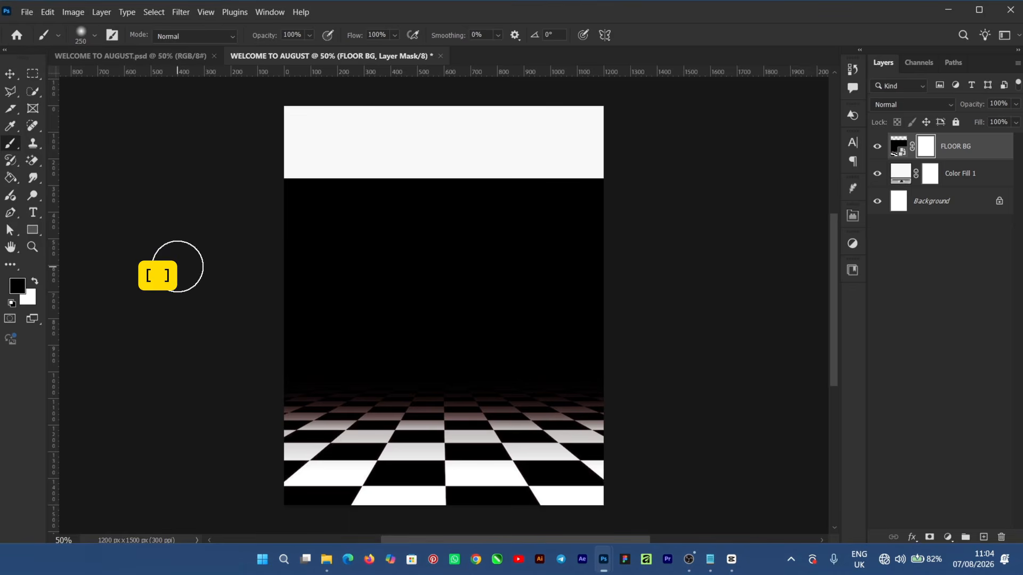
key(bracketright)
key(bracketright)
key(bracketright)
key(bracketright)
key(bracketright)
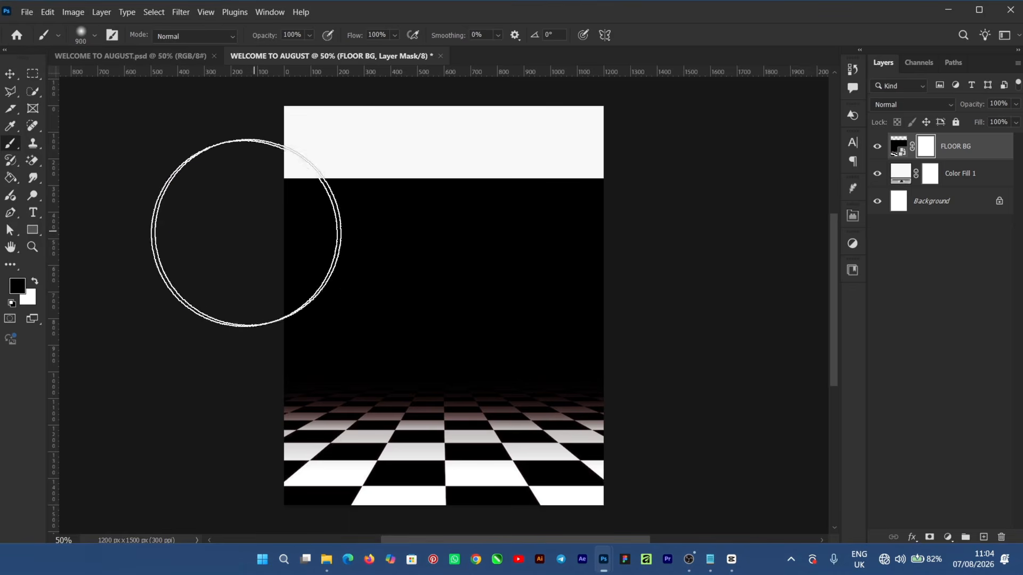
mouse_move(297, 210)
mouse_down()
mouse_move(543, 216)
mouse_move(339, 200)
mouse_move(488, 192)
mouse_move(621, 198)
mouse_up()
mouse_move(184, 217)
mouse_down()
mouse_move(319, 218)
mouse_move(315, 245)
mouse_move(570, 255)
mouse_move(236, 241)
mouse_up()
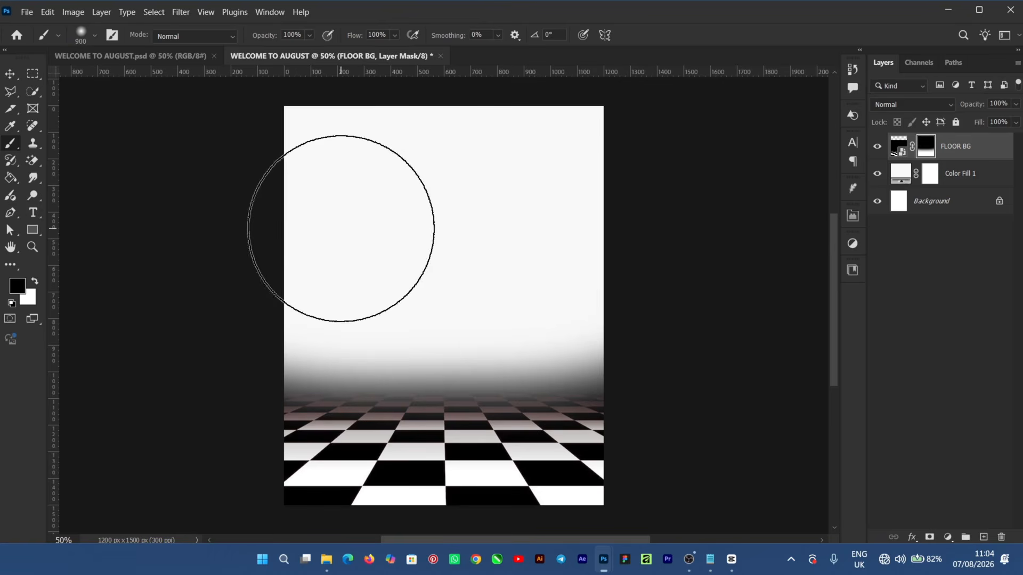
- Fade the far edge of the checkered floor into the background by painting its mask with a smaller soft brush, starting at 300 px
key(bracketleft)
key(bracketleft)
key(bracketleft)
key(bracketleft)
key(bracketleft)
key(bracketleft)
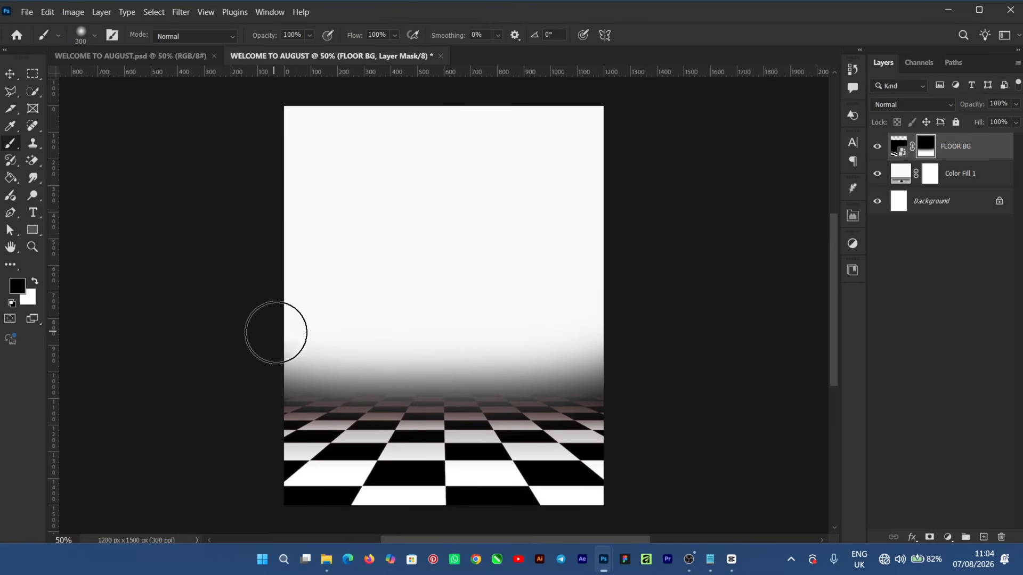
mouse_move(393, 351)
mouse_down()
mouse_move(555, 351)
mouse_move(254, 344)
mouse_move(319, 347)
mouse_move(374, 327)
mouse_move(307, 334)
mouse_move(520, 319)
mouse_move(286, 342)
mouse_move(593, 344)
mouse_move(687, 356)
mouse_move(502, 333)
mouse_move(322, 333)
mouse_move(656, 367)
mouse_up()
key(bracketright)
key(bracketright)
key(bracketright)
key(bracketright)
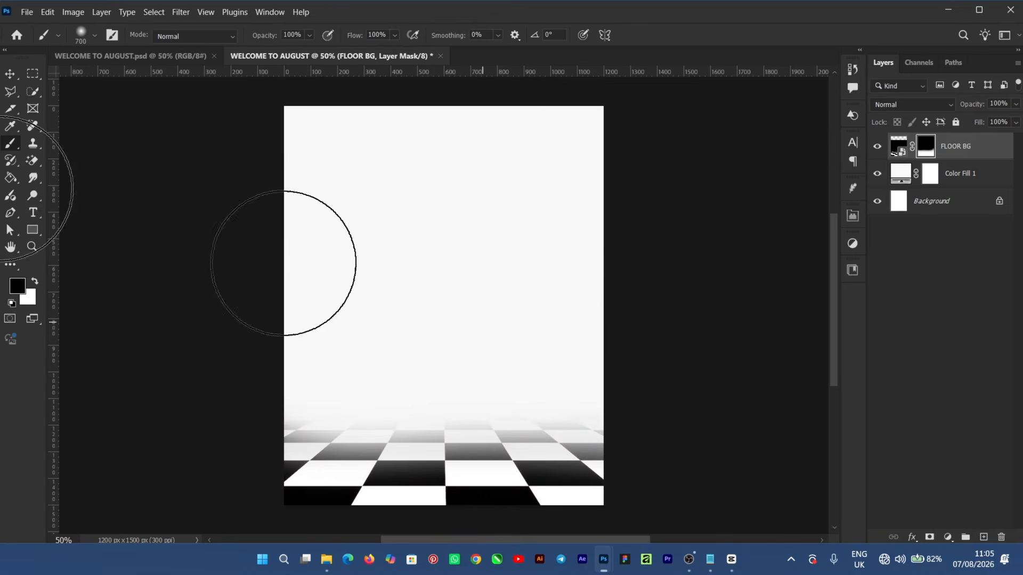
click(7, 79)
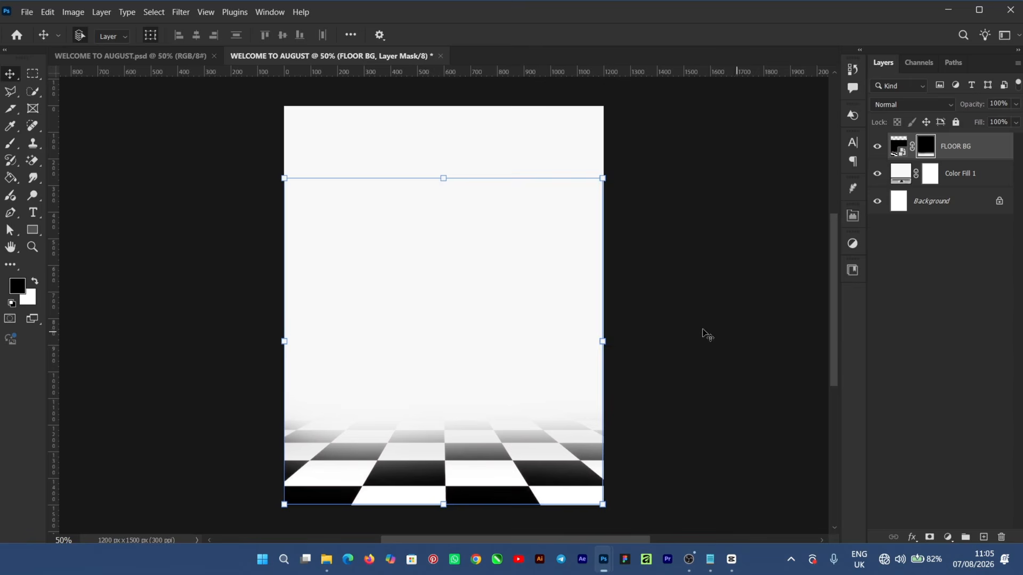
click(726, 318)
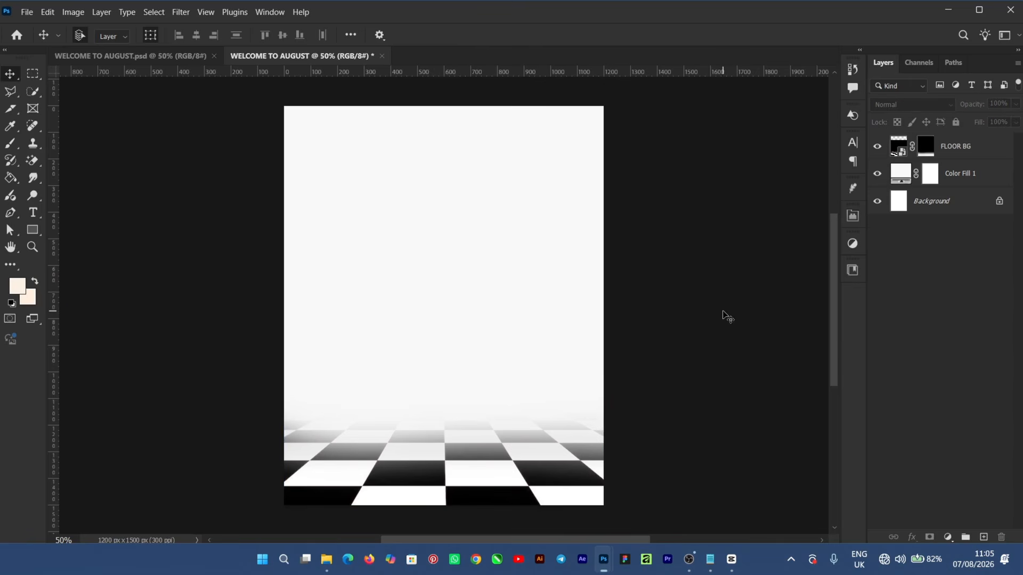
- Place the BG landscape image above the floor and scale it to about 149% so it covers the whole canvas
click(327, 560)
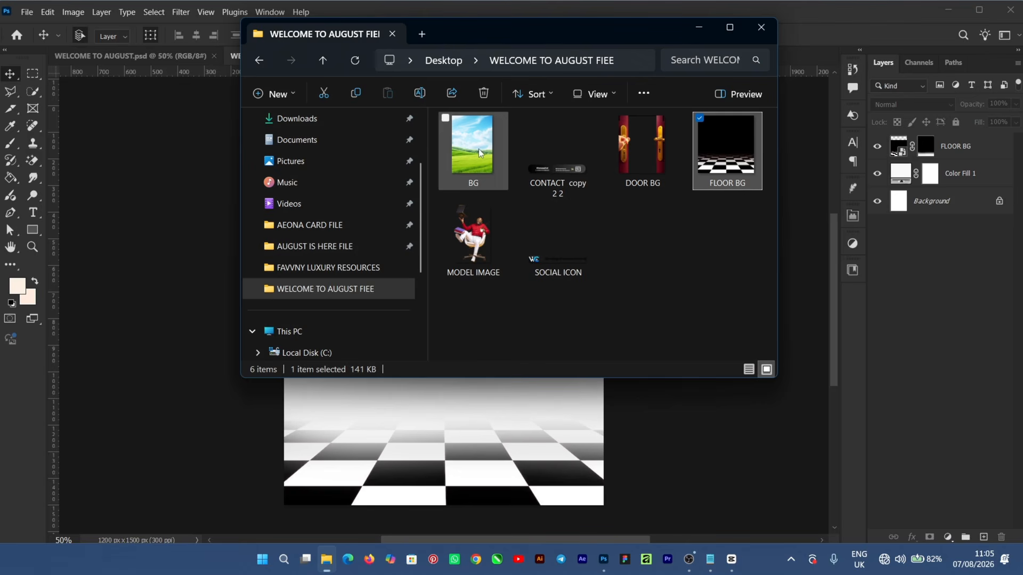
drag(479, 152, 554, 407)
drag(336, 146, 280, 77)
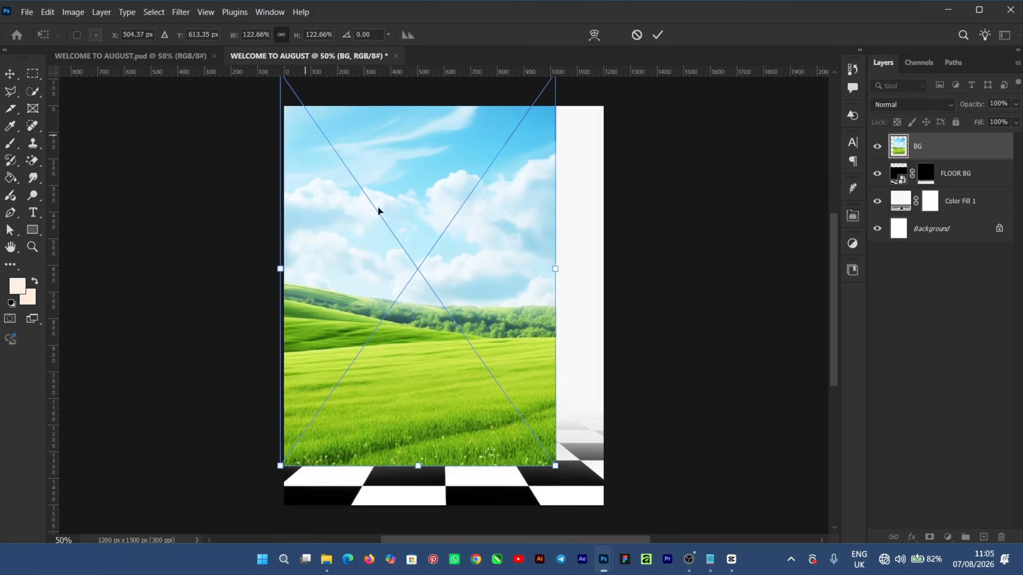
drag(554, 465, 635, 501)
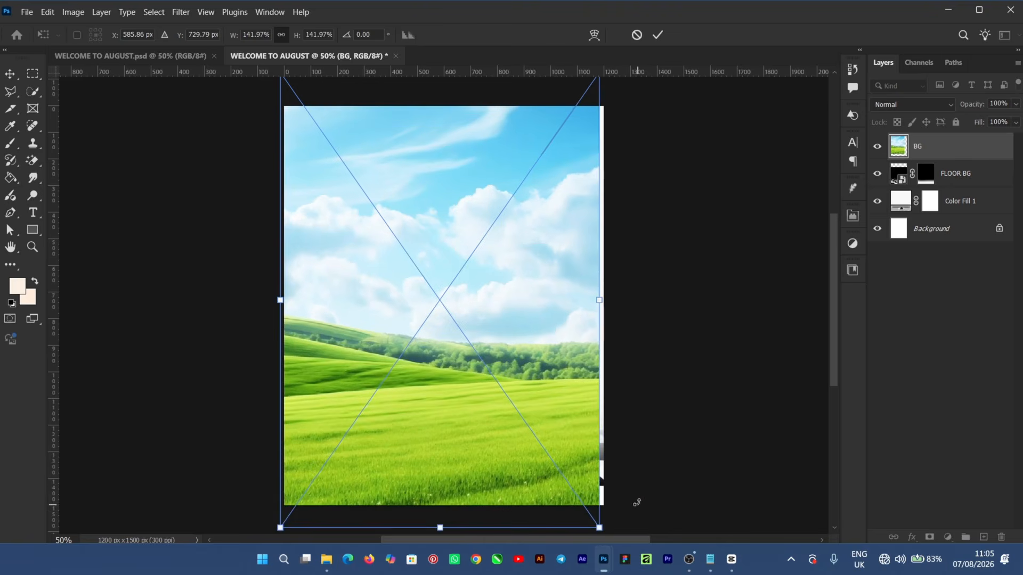
drag(492, 306, 496, 304)
drag(284, 297, 276, 298)
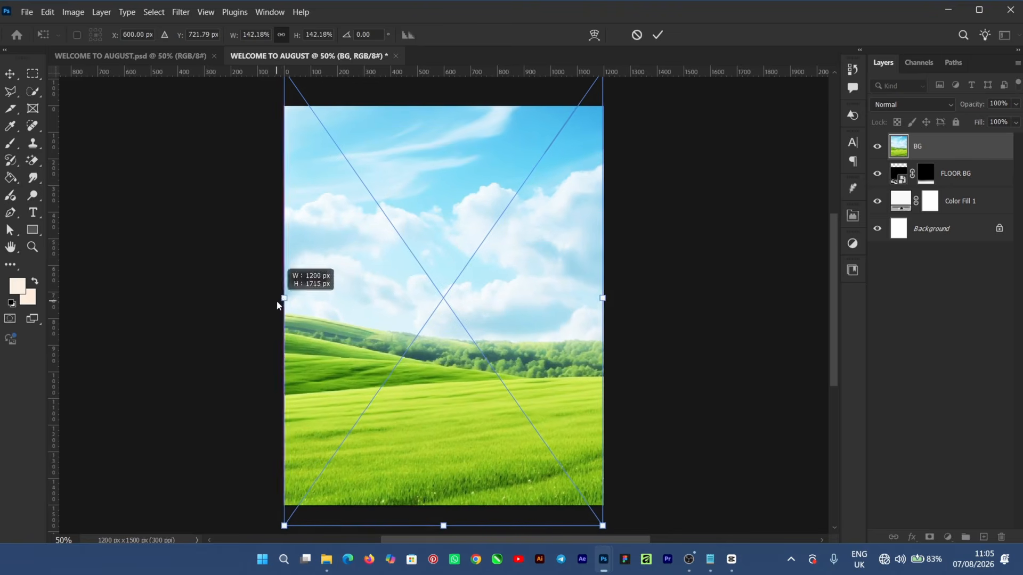
drag(602, 299, 611, 299)
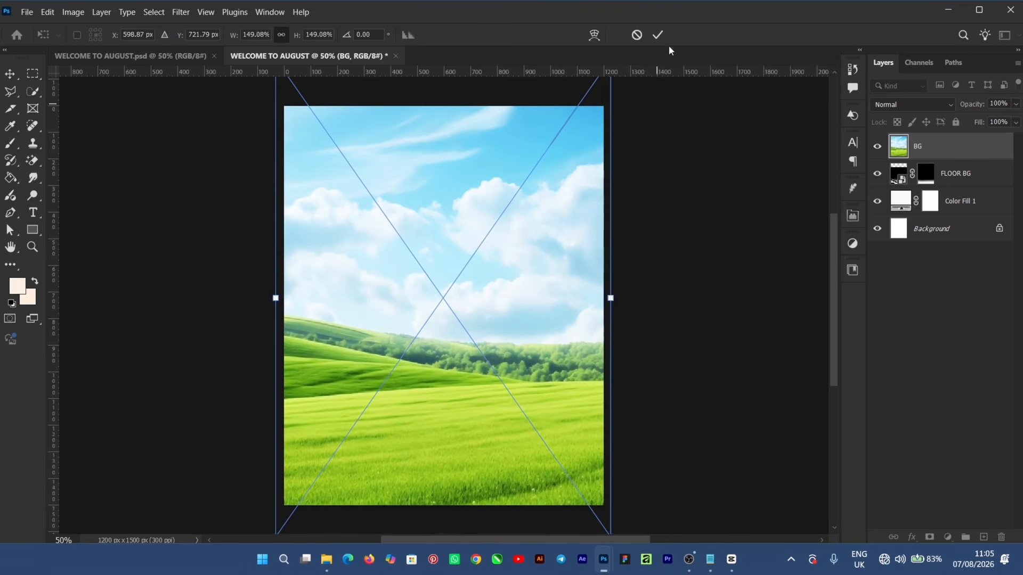
click(658, 34)
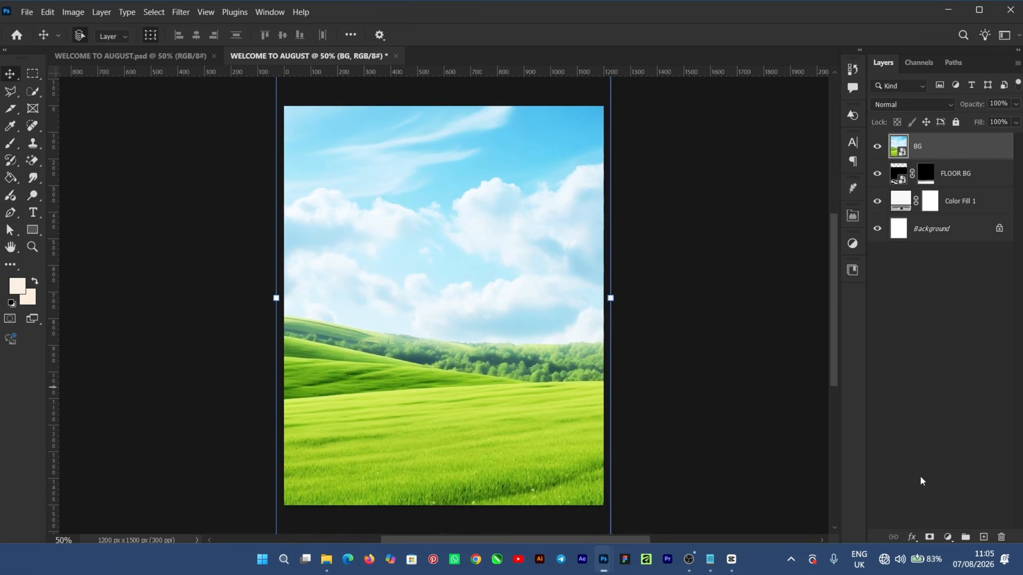
- Add a layer mask to BG and paint out everything below the upper sky with a 700 px soft black brush
click(930, 538)
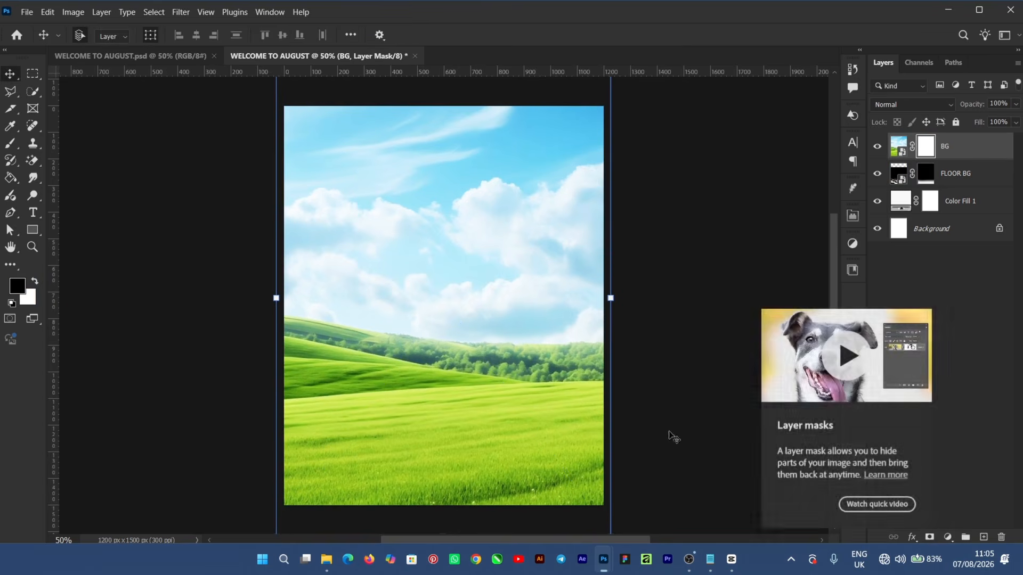
click(10, 148)
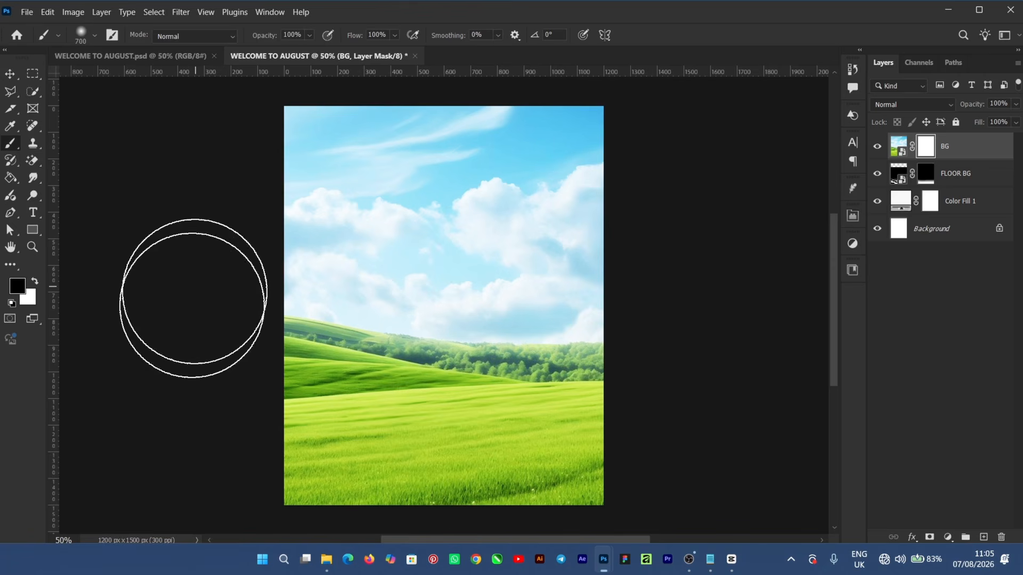
drag(213, 495, 719, 498)
mouse_move(187, 445)
mouse_down()
mouse_move(653, 432)
mouse_move(274, 393)
mouse_move(589, 390)
mouse_move(216, 377)
mouse_move(365, 343)
mouse_move(644, 320)
mouse_move(259, 304)
mouse_move(673, 285)
mouse_move(269, 267)
mouse_move(484, 264)
mouse_move(597, 251)
mouse_move(267, 239)
mouse_move(616, 247)
mouse_move(408, 261)
mouse_up()
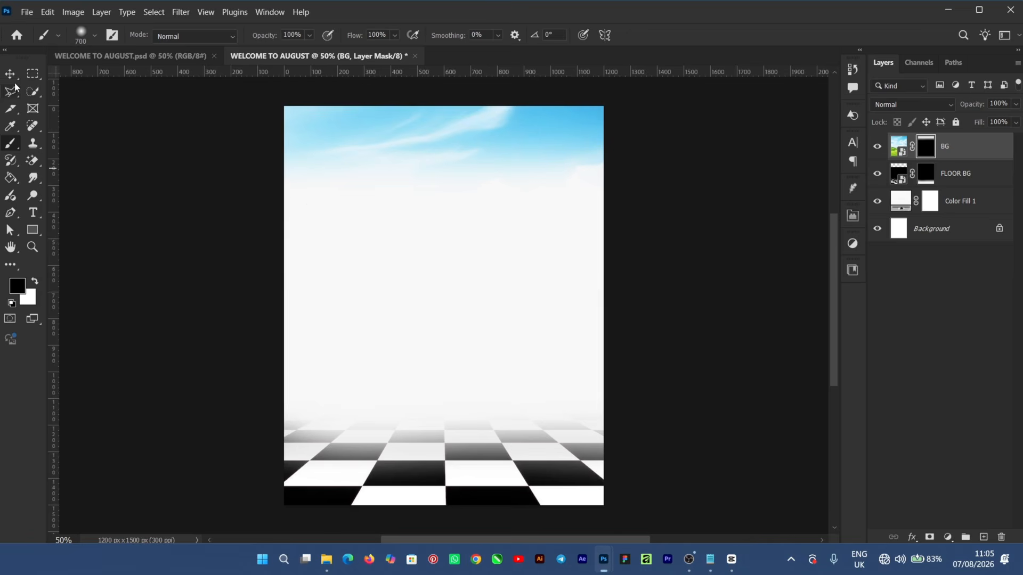
click(10, 75)
- Add a Brightness/Contrast adjustment clipped to the BG layer, with brightness 23 and contrast about 13
click(897, 144)
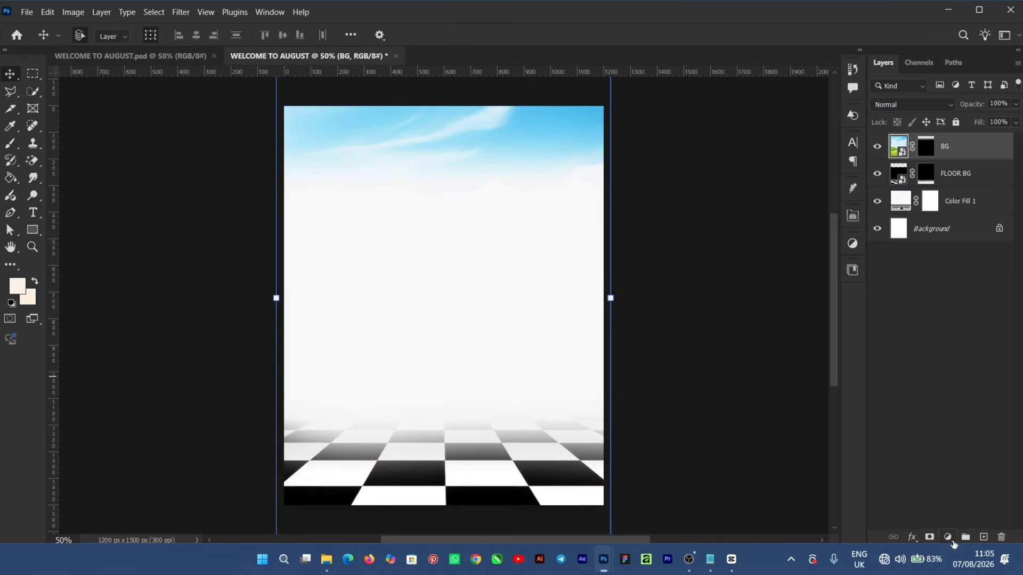
click(948, 537)
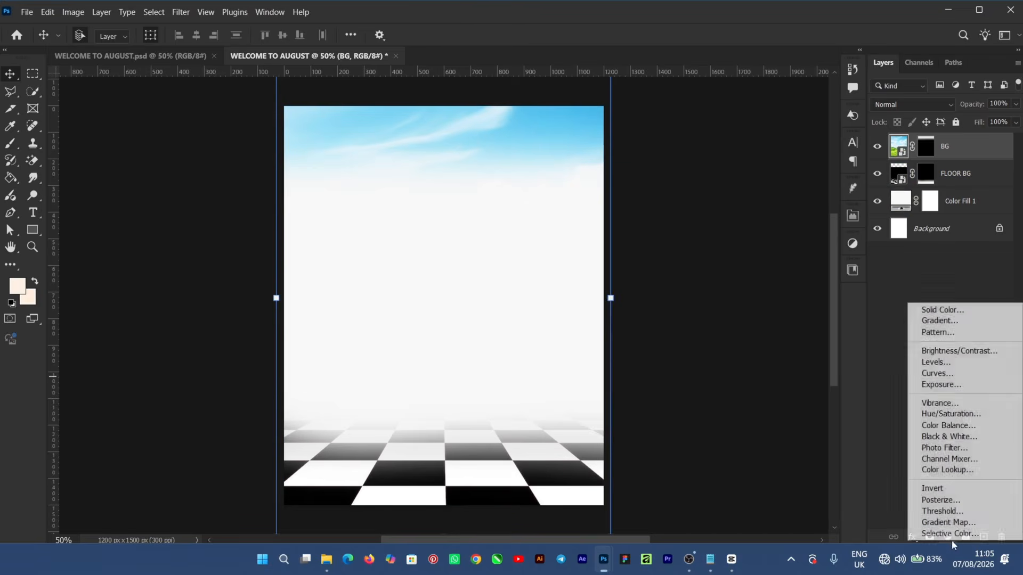
click(979, 353)
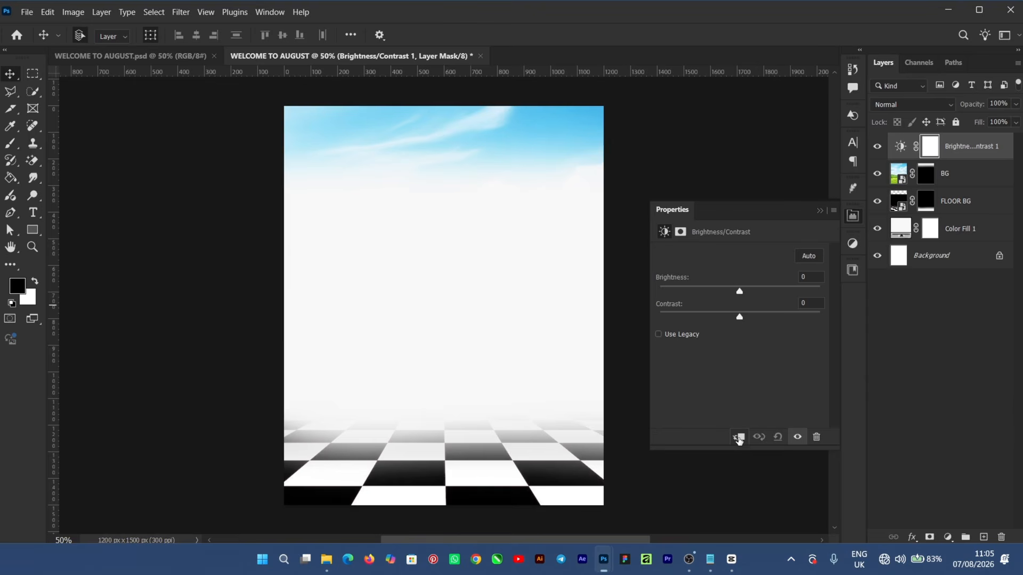
click(739, 437)
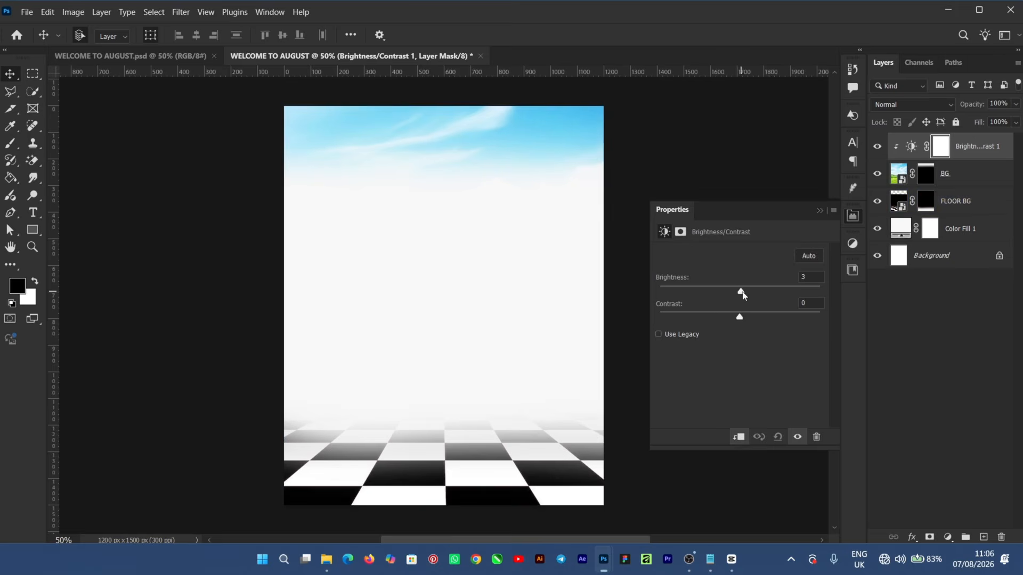
drag(742, 295, 752, 296)
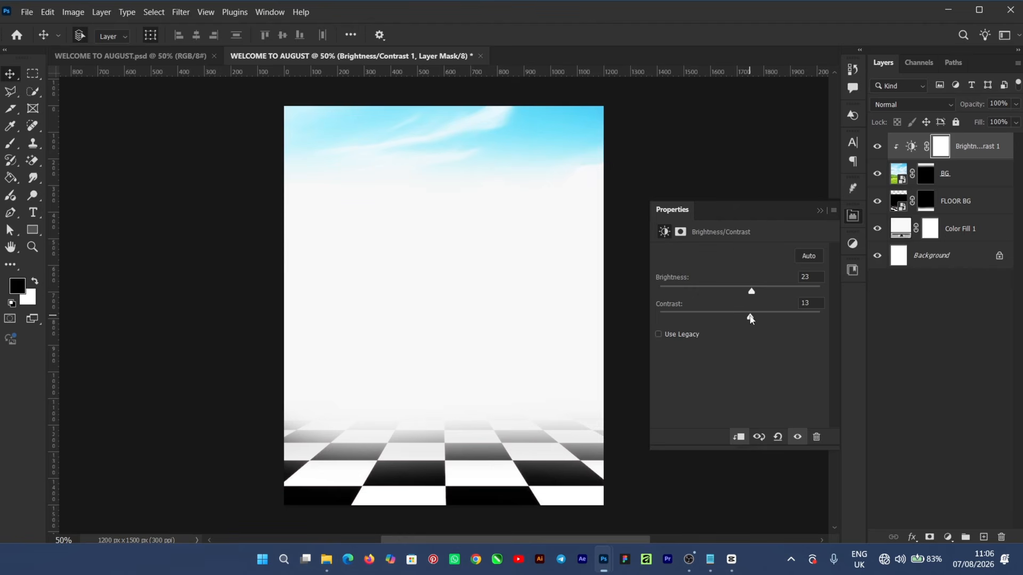
click(819, 212)
click(874, 231)
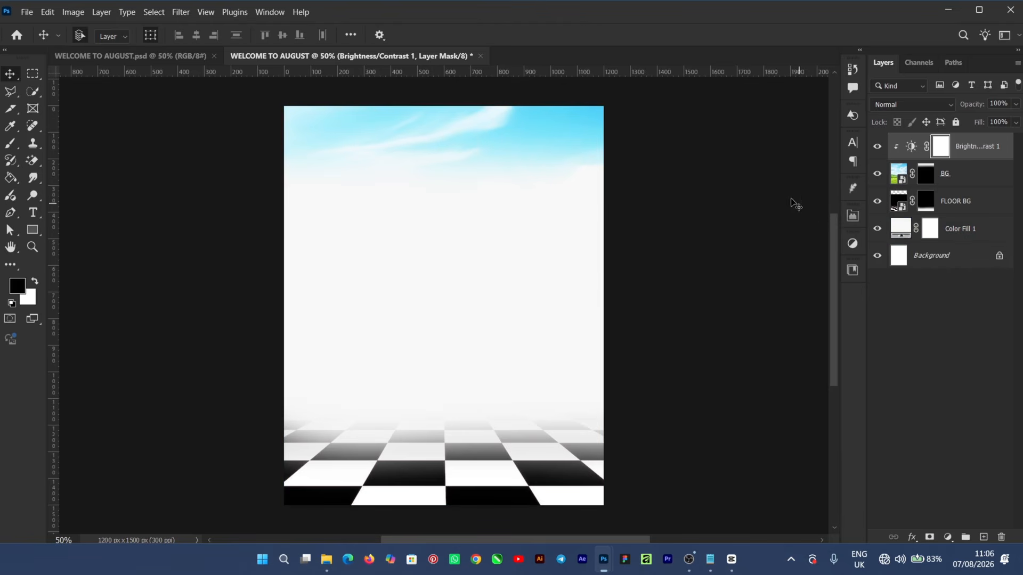
- Place the DOOR BG image from the WELCOME TO AUGUST FIEE folder at 100% as the uppermost layer, covering the canvas
click(329, 559)
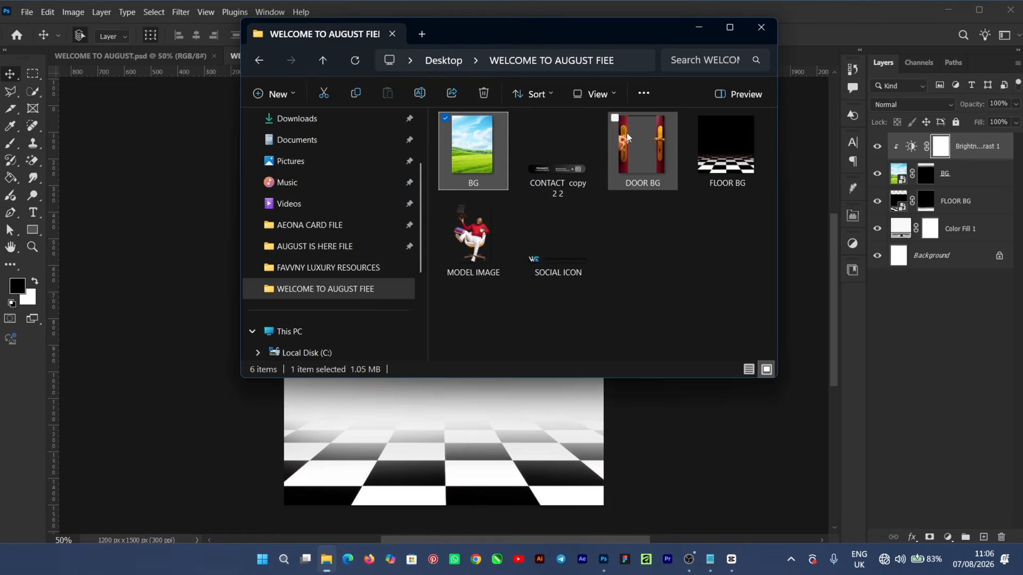
drag(631, 133, 653, 427)
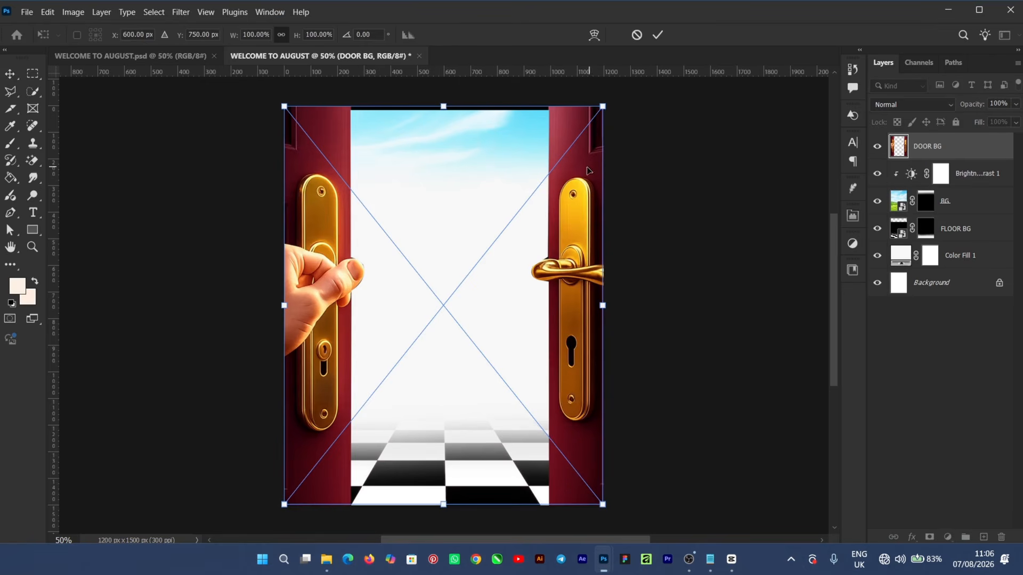
click(658, 35)
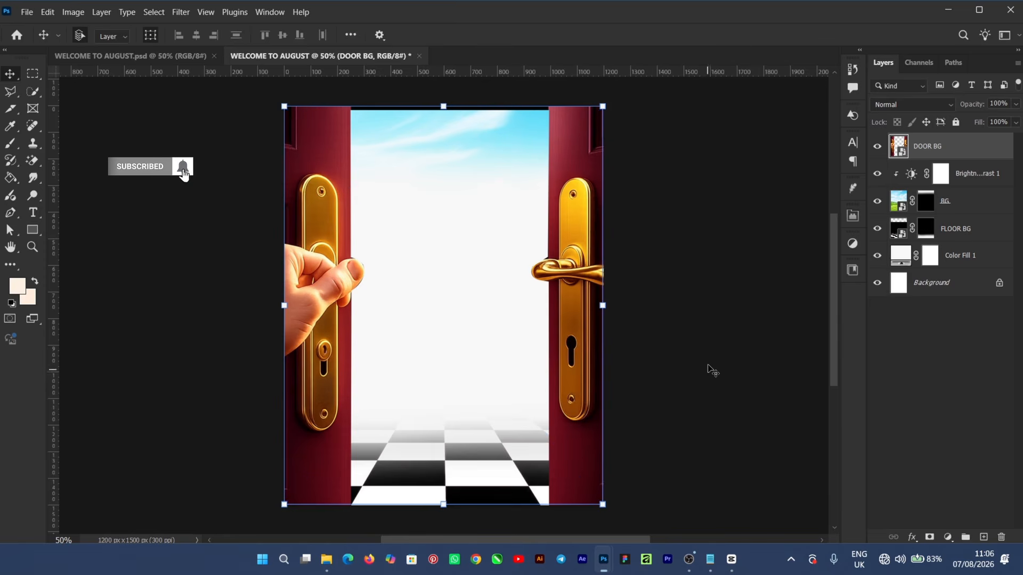
click(717, 351)
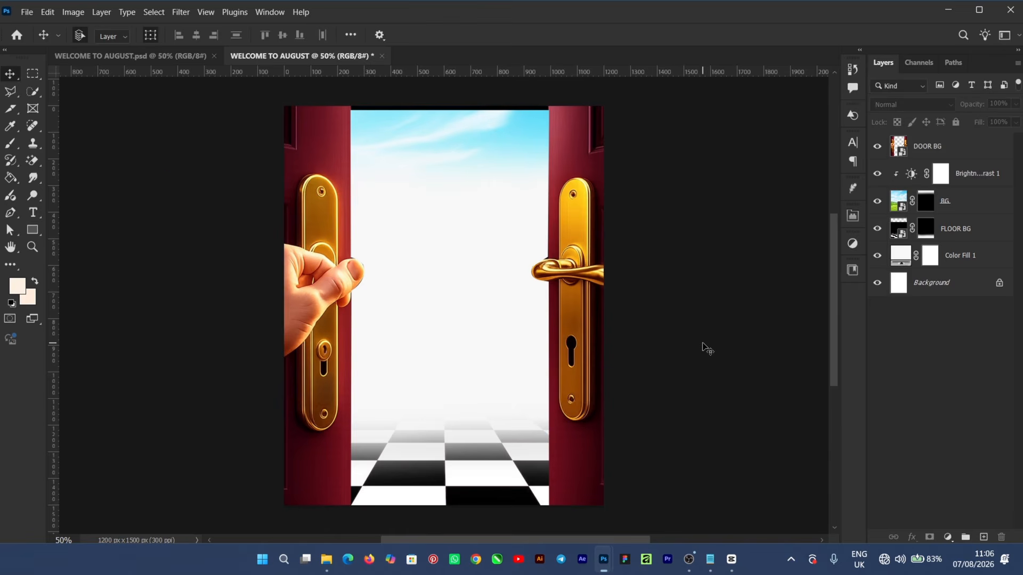
- Set the Type tool's text colour to black (000000) and its font to AdorHairline-Bold-Italic
click(33, 212)
click(530, 35)
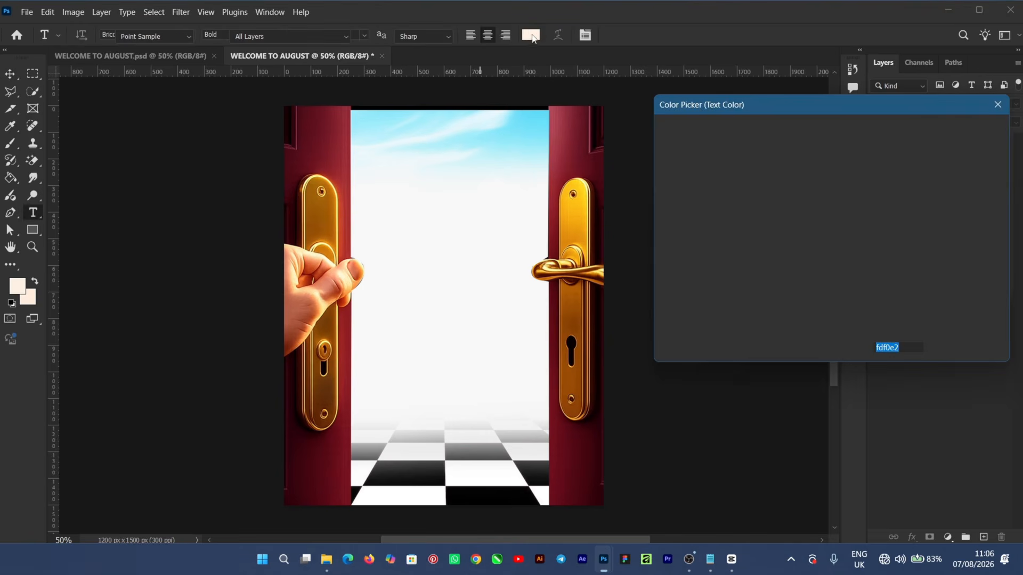
text(000000)
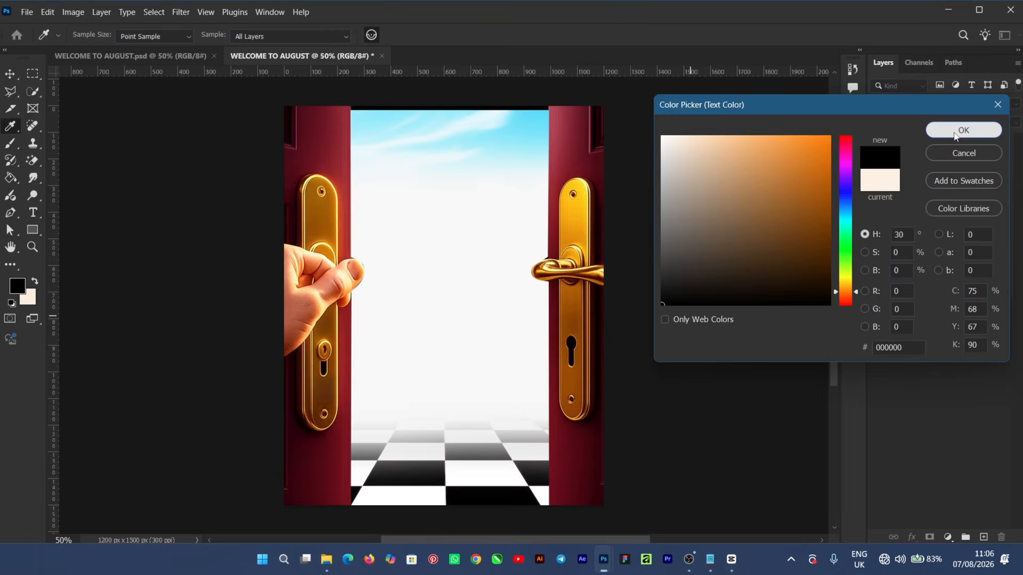
key(Return)
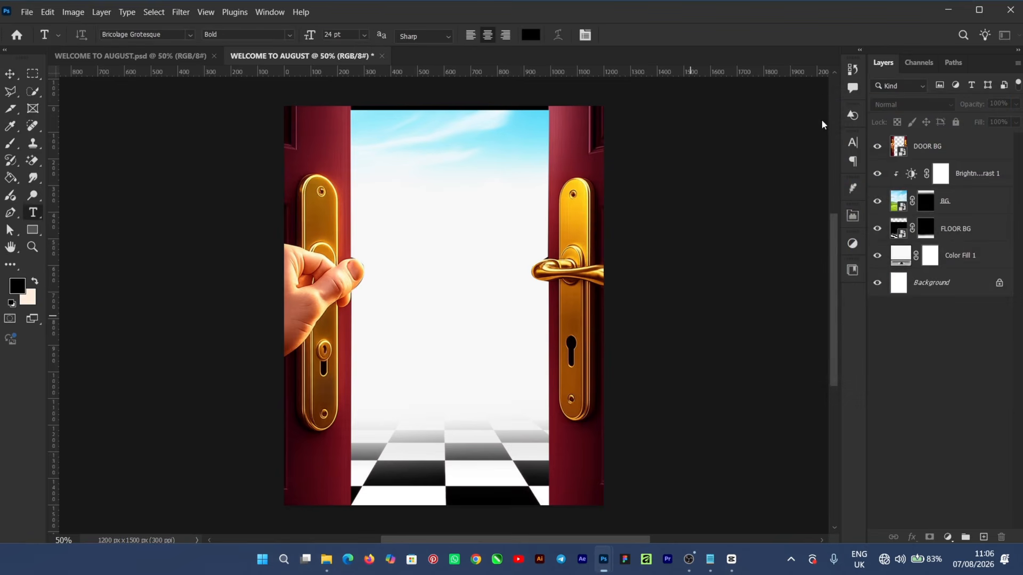
click(852, 144)
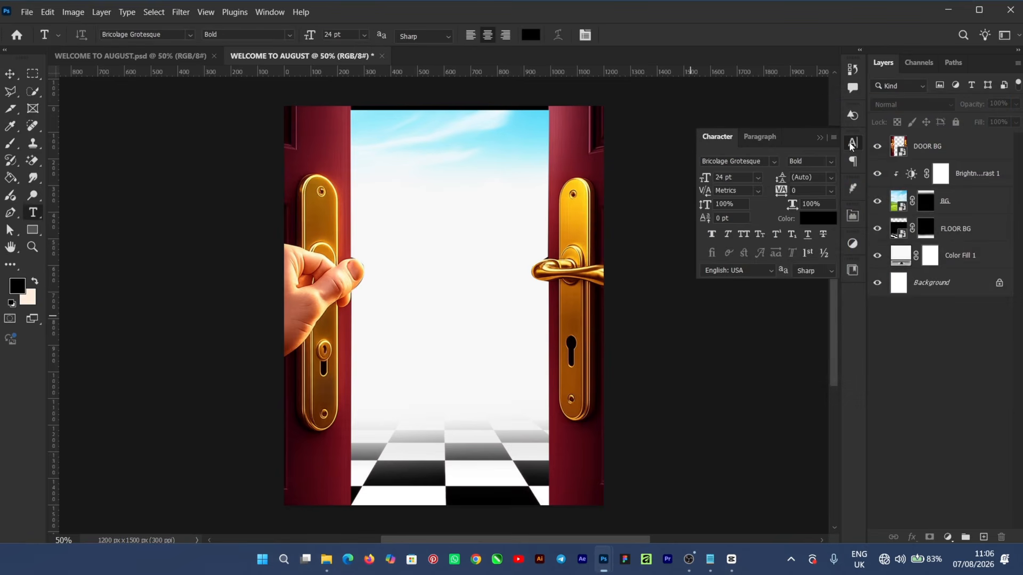
click(773, 162)
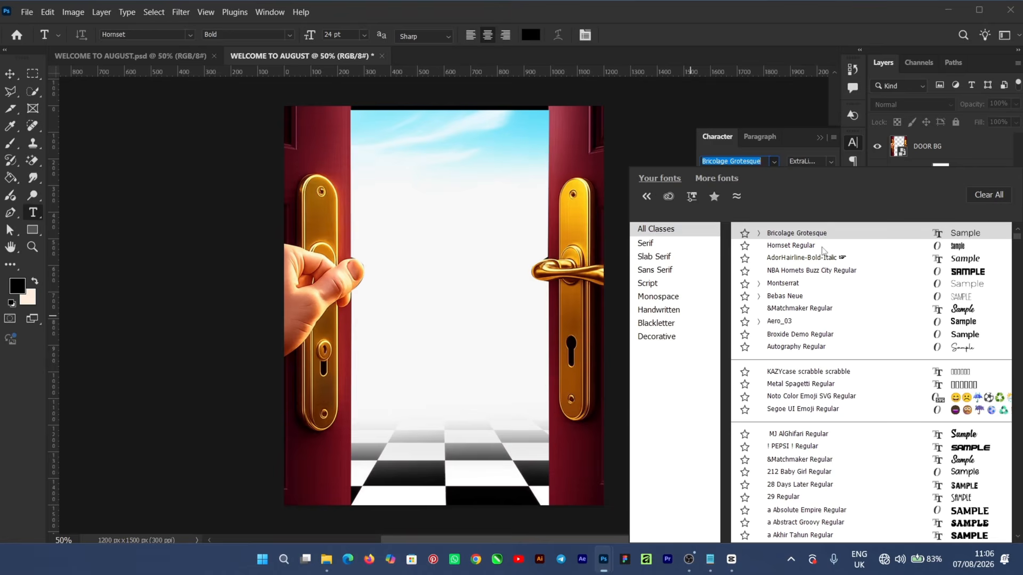
click(798, 259)
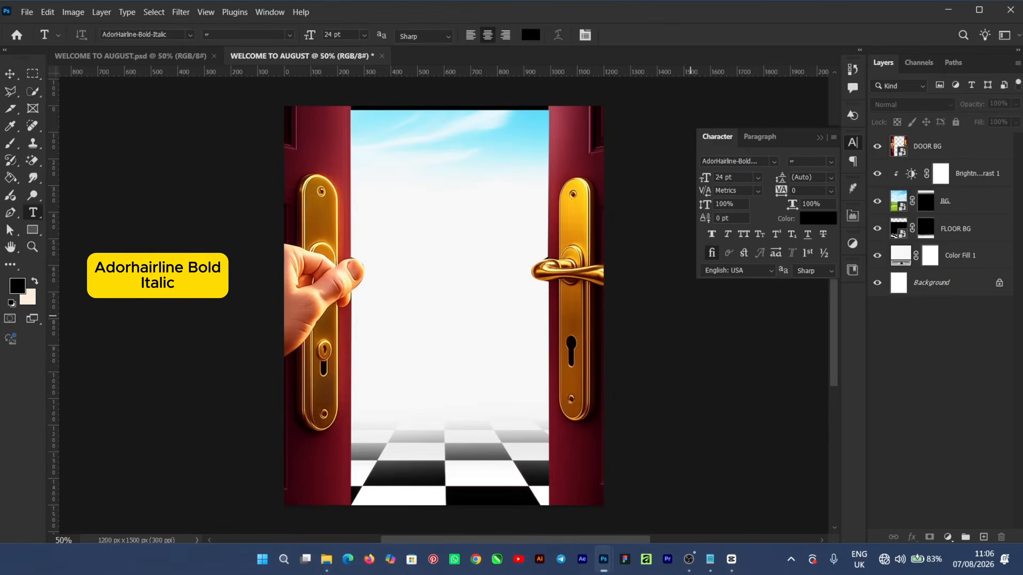
- Add the text "Welcome" at 24 pt and centre it in the door opening just below the blue sky
click(420, 209)
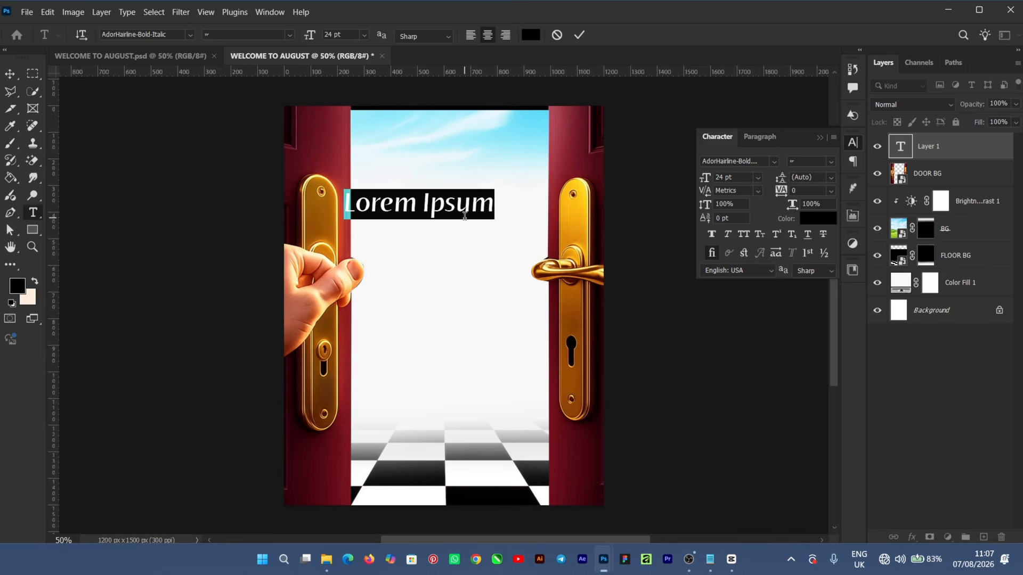
text(Welcome)
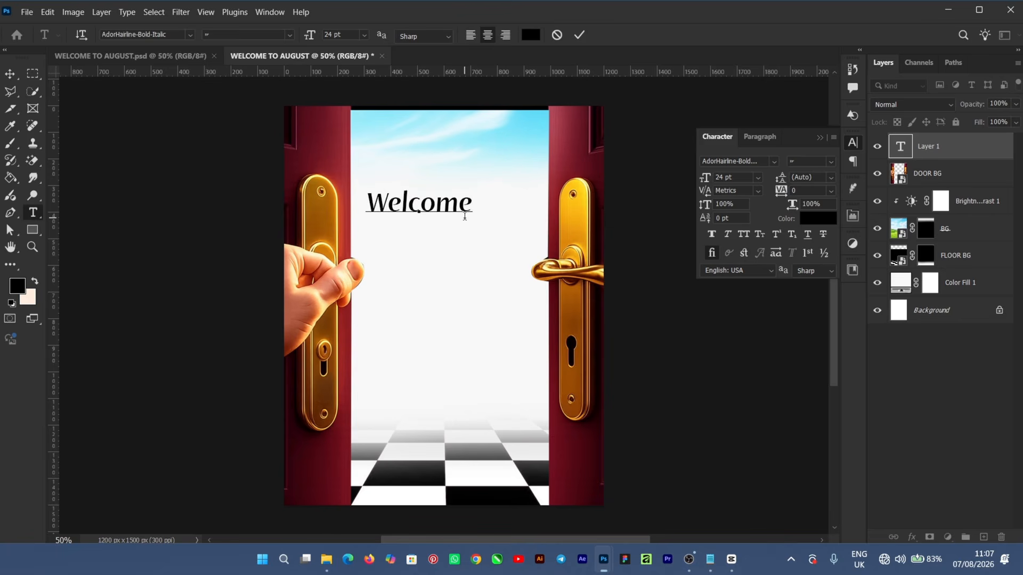
click(588, 36)
key(v)
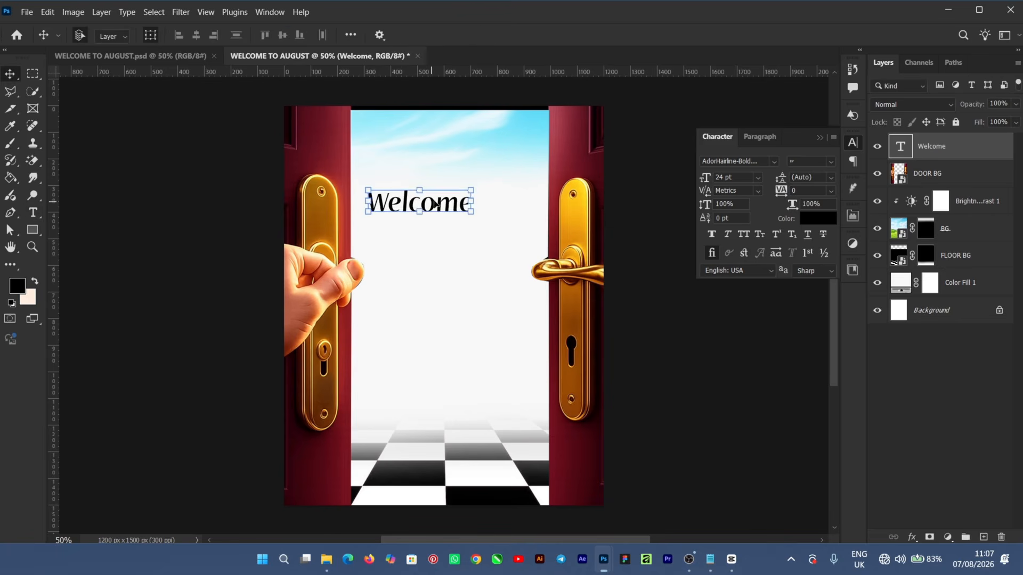
drag(437, 205, 465, 195)
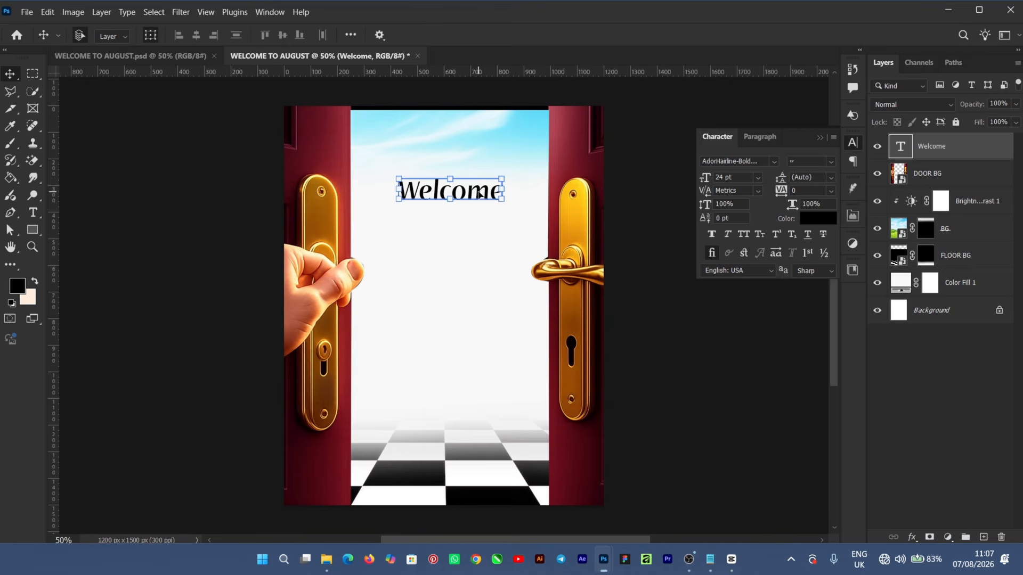
- Duplicate the Welcome text directly below itself and change the copy's wording to "August"
drag(479, 195, 479, 232)
double_click(480, 230)
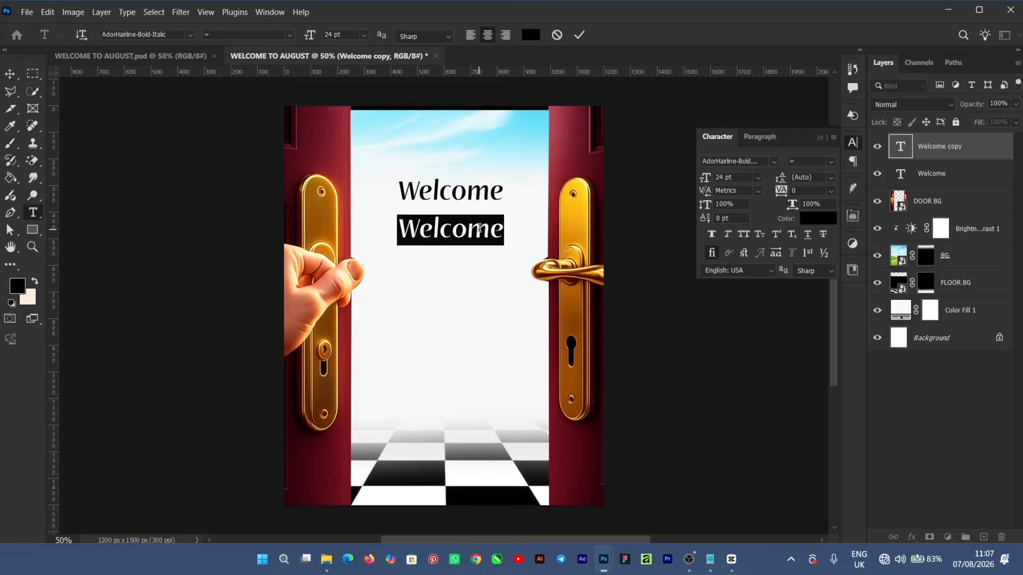
text(Agust)
key(BackSpace)
key(BackSpace)
key(BackSpace)
key(BackSpace)
text(ugus)
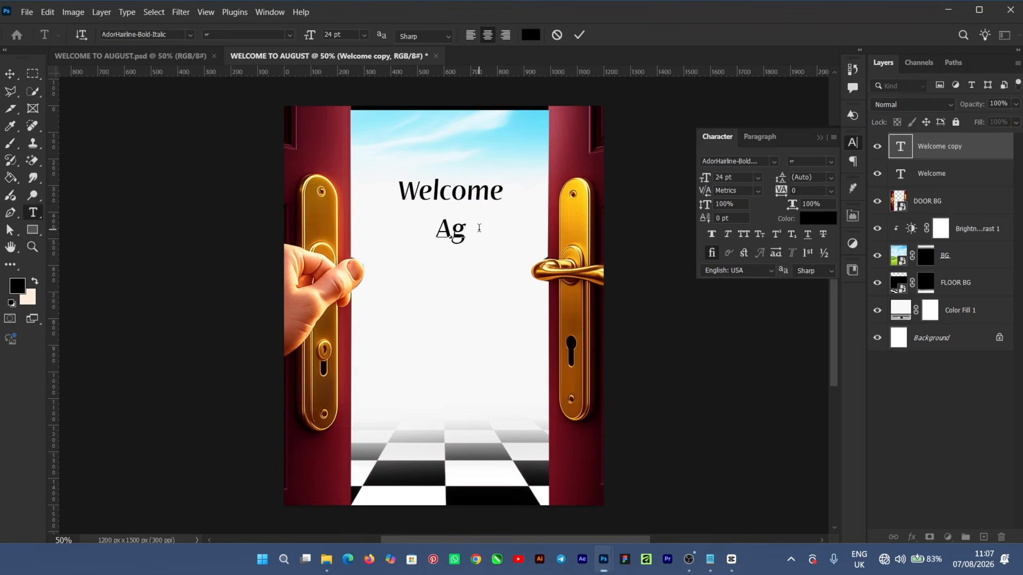
text(t)
click(579, 35)
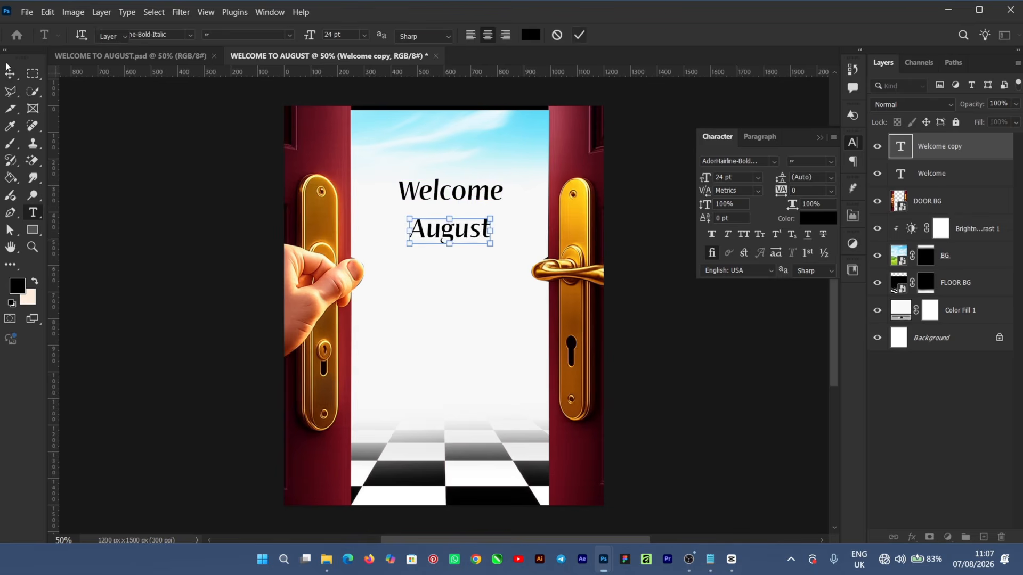
key(v)
- Change the August text colour to pure red (ff0000)
click(812, 217)
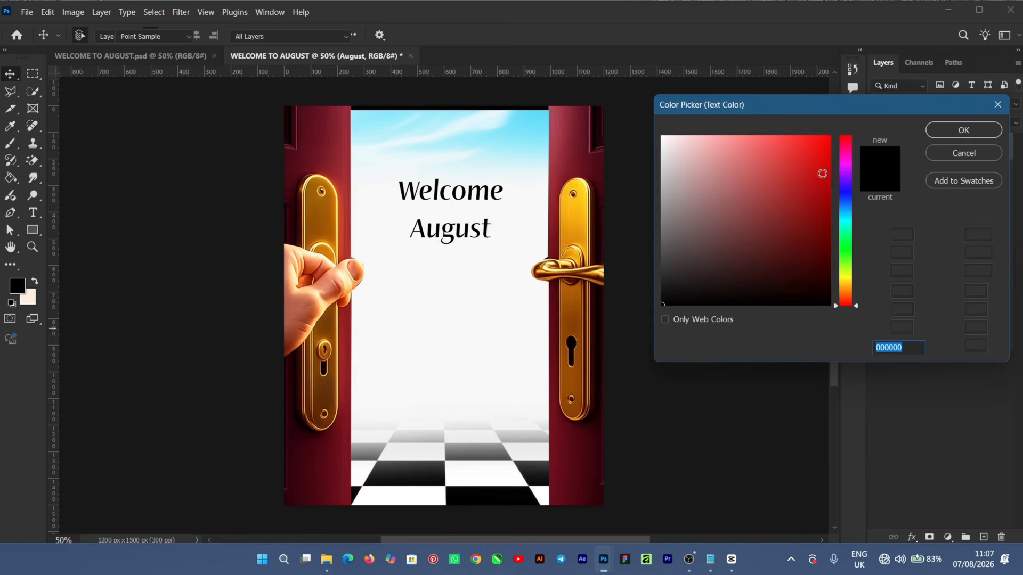
click(830, 136)
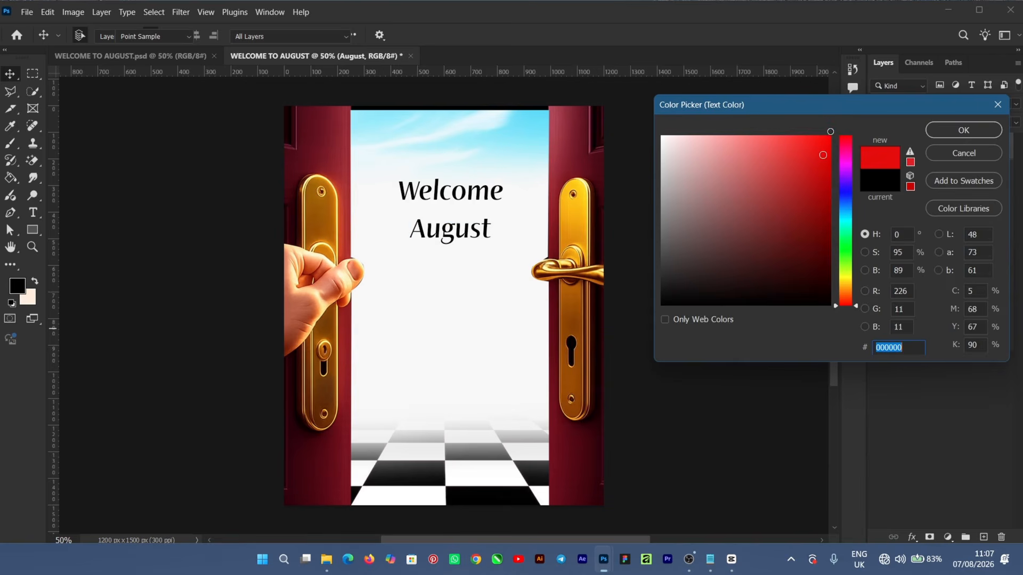
click(966, 130)
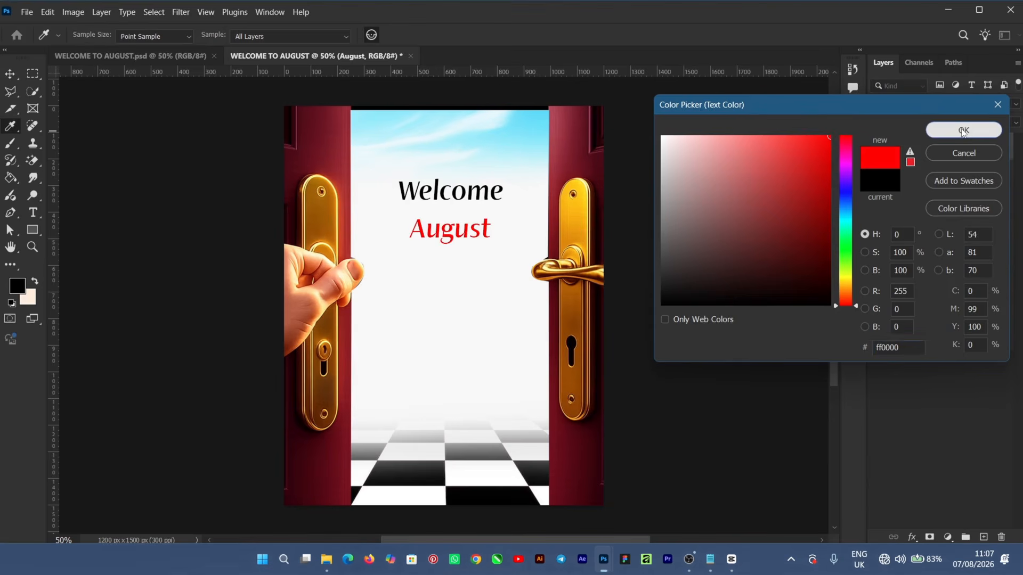
- Scale the August text to about 110% and tuck it close beneath Welcome, offset slightly to the right
click(32, 247)
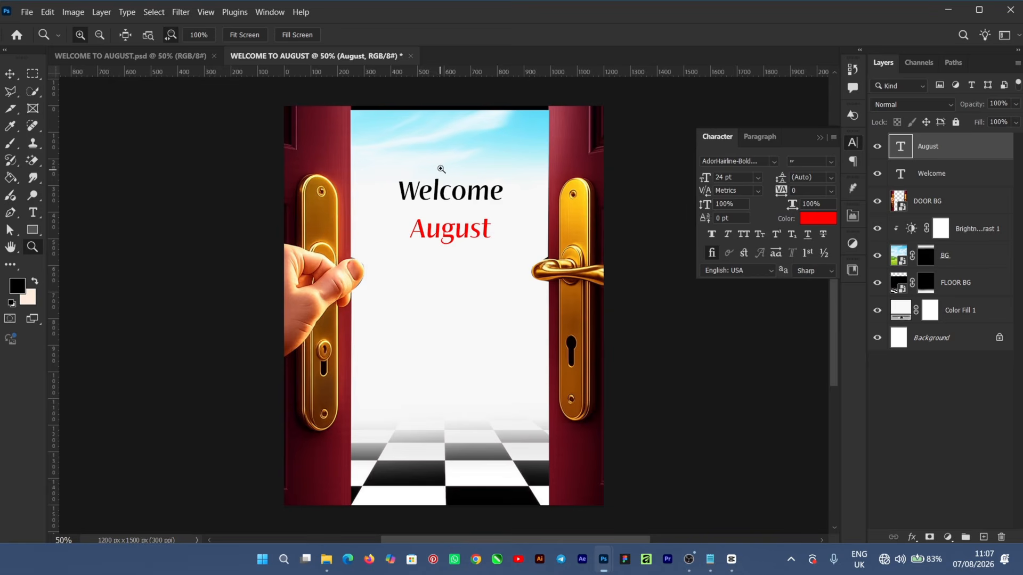
drag(442, 169, 468, 158)
click(16, 75)
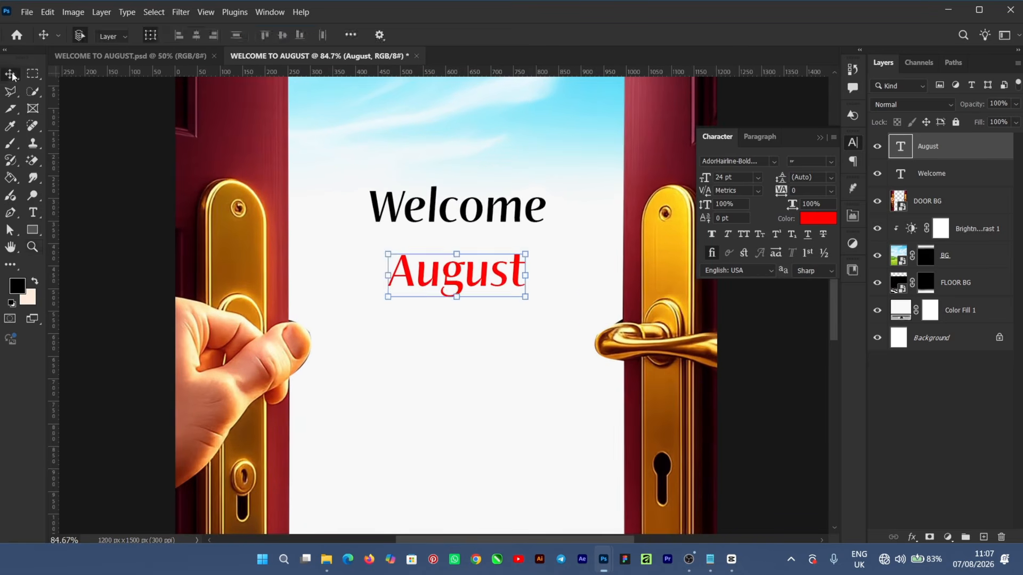
drag(485, 271, 503, 253)
drag(547, 281, 565, 287)
drag(406, 287, 404, 288)
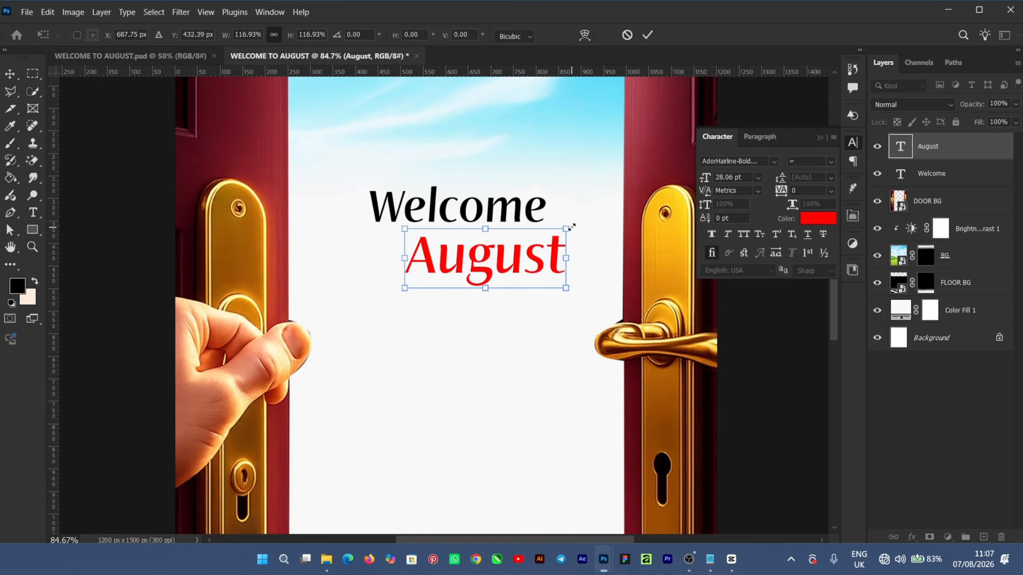
drag(569, 227, 559, 224)
drag(481, 269, 482, 261)
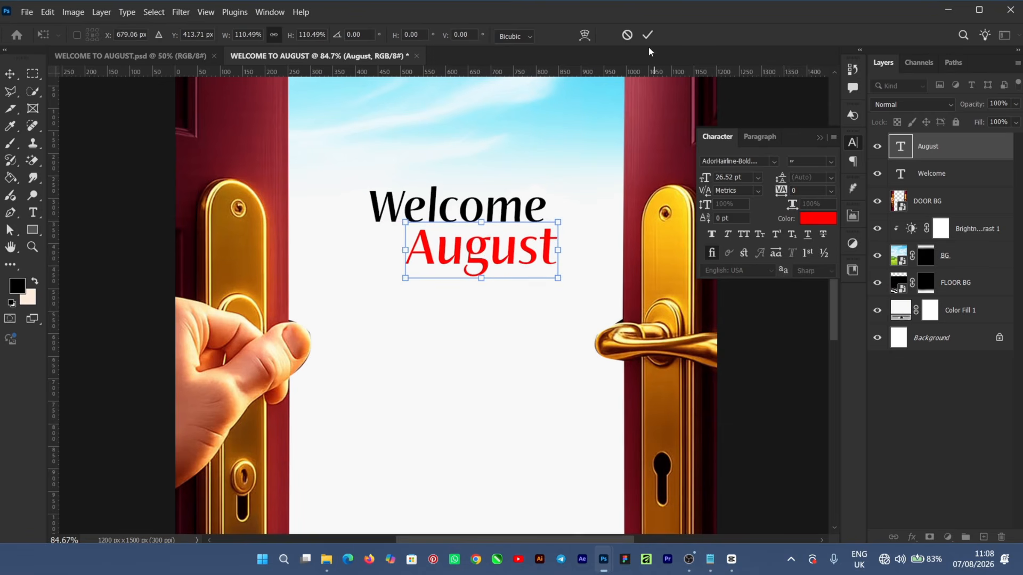
key(Return)
click(386, 205)
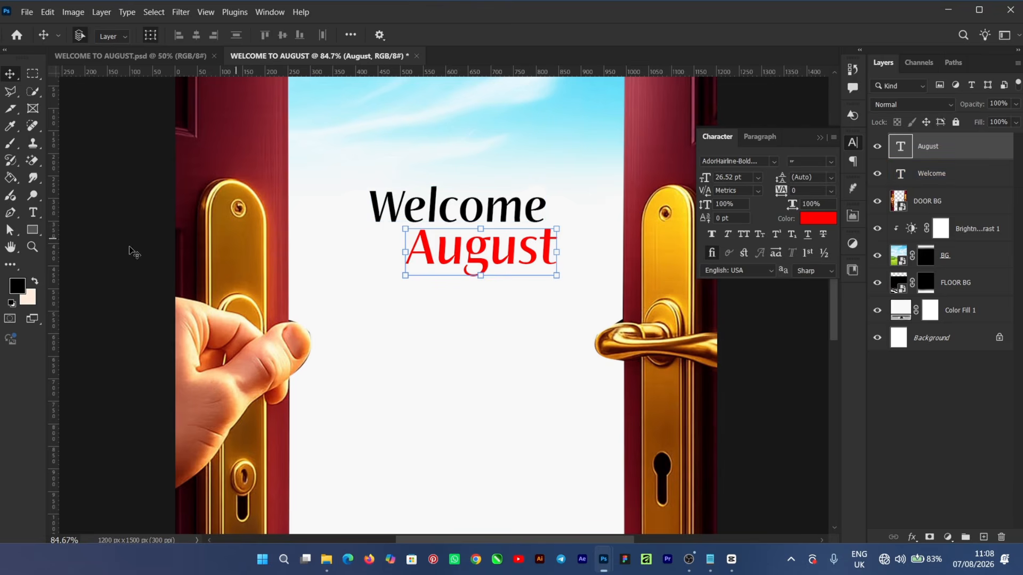
- Add a new text layer reading "to" at 24 pt in the door opening beneath August
click(33, 213)
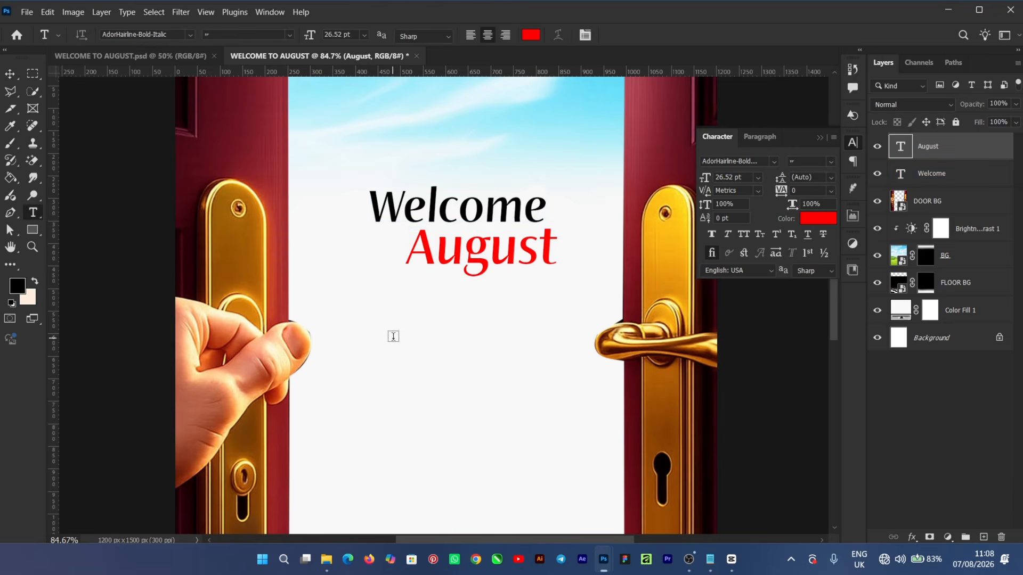
click(403, 333)
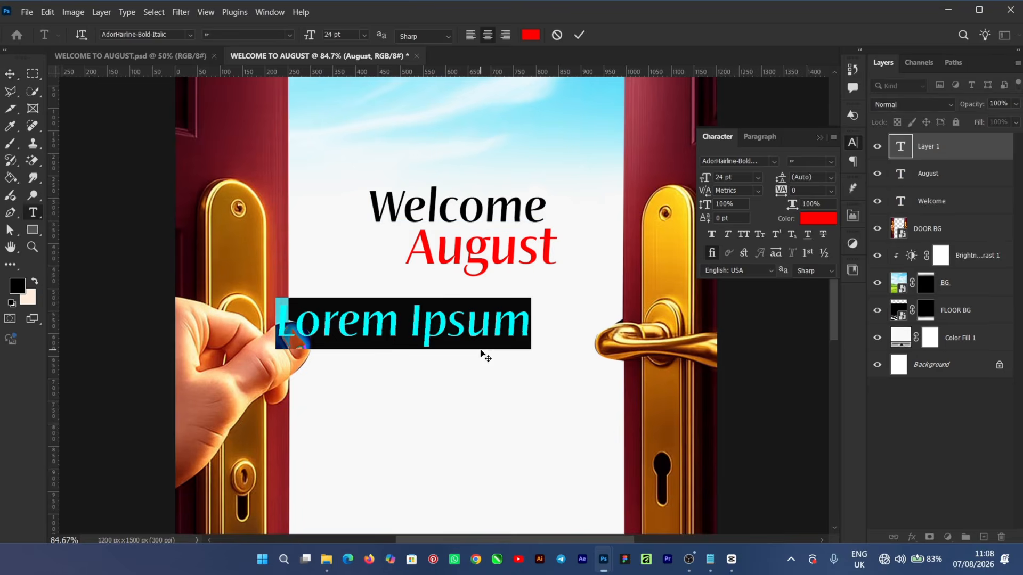
text(to)
click(579, 35)
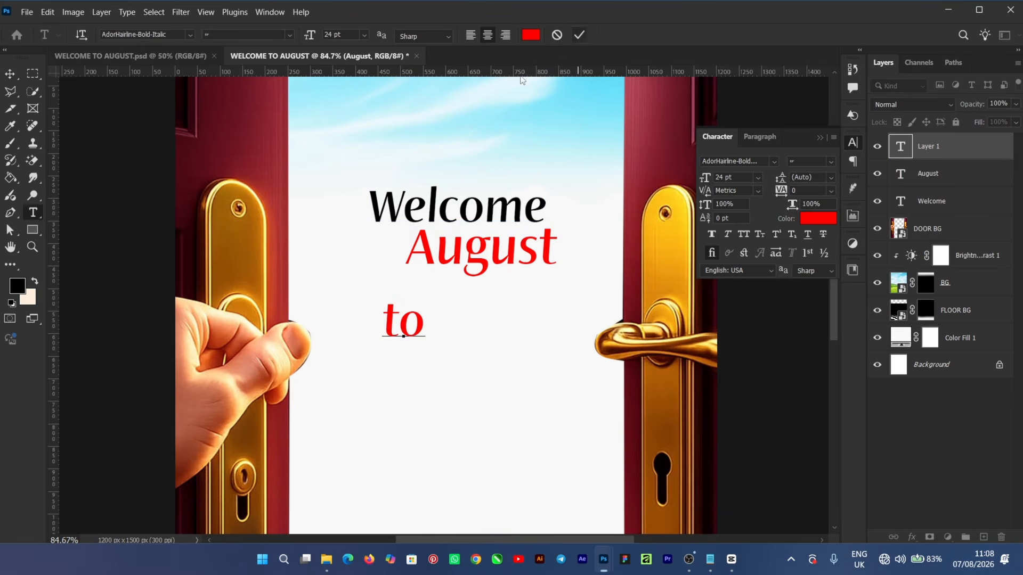
- Change the colour of the "to" text to black (000000)
click(10, 74)
click(826, 218)
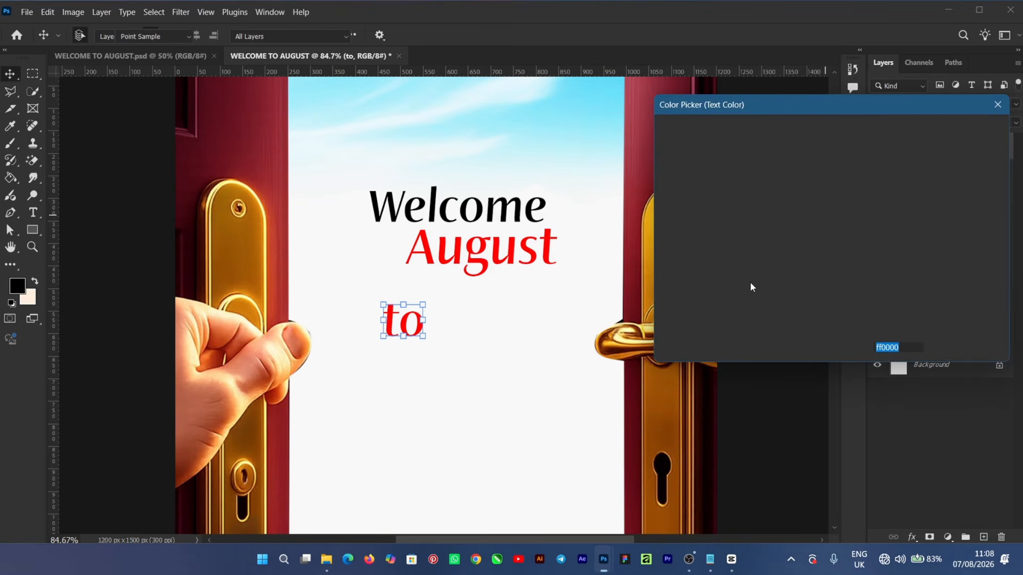
drag(703, 280, 640, 323)
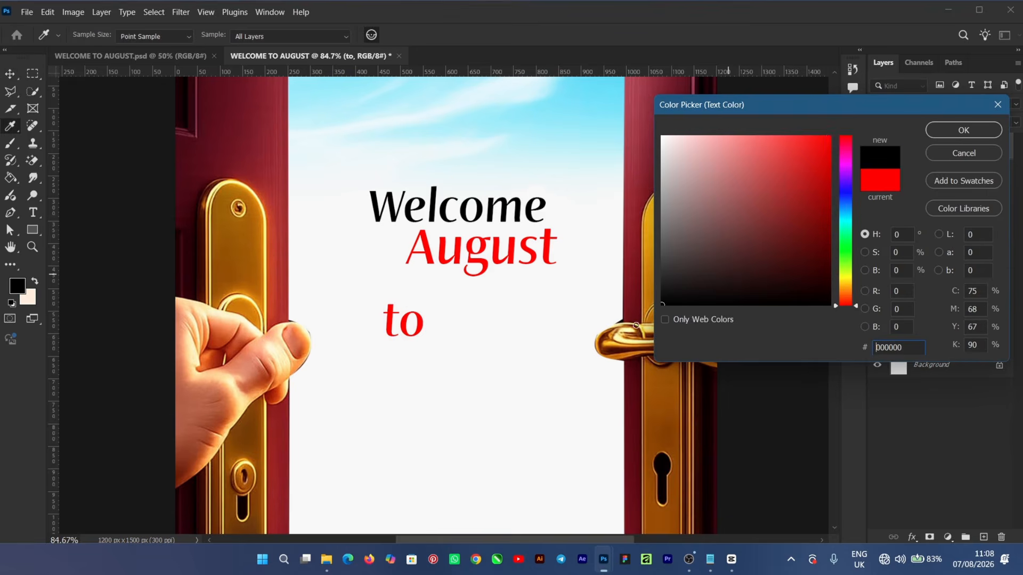
click(947, 133)
- Scale the "to" text to about 73% and place it just left of August, beneath the start of Welcome
click(9, 76)
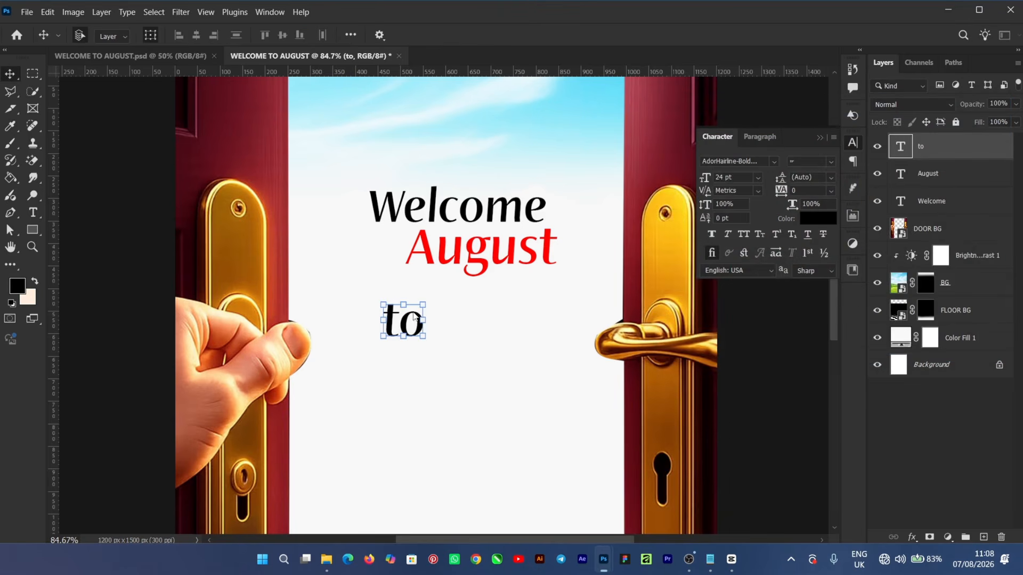
drag(423, 304, 379, 253)
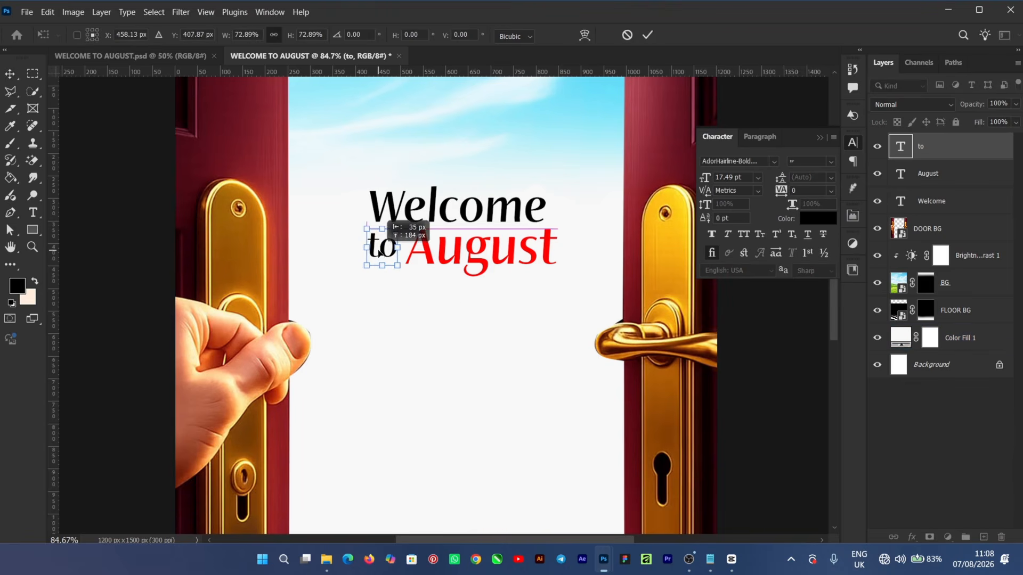
click(647, 35)
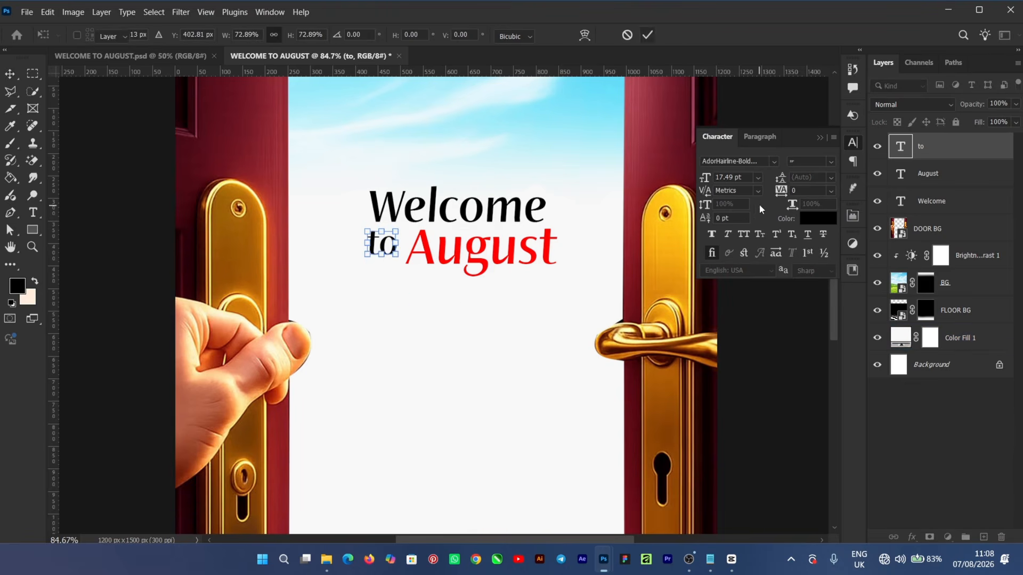
- Set the "to" text in Bricolage Grotesque SemiBold and adjust its position slightly beside August
click(773, 160)
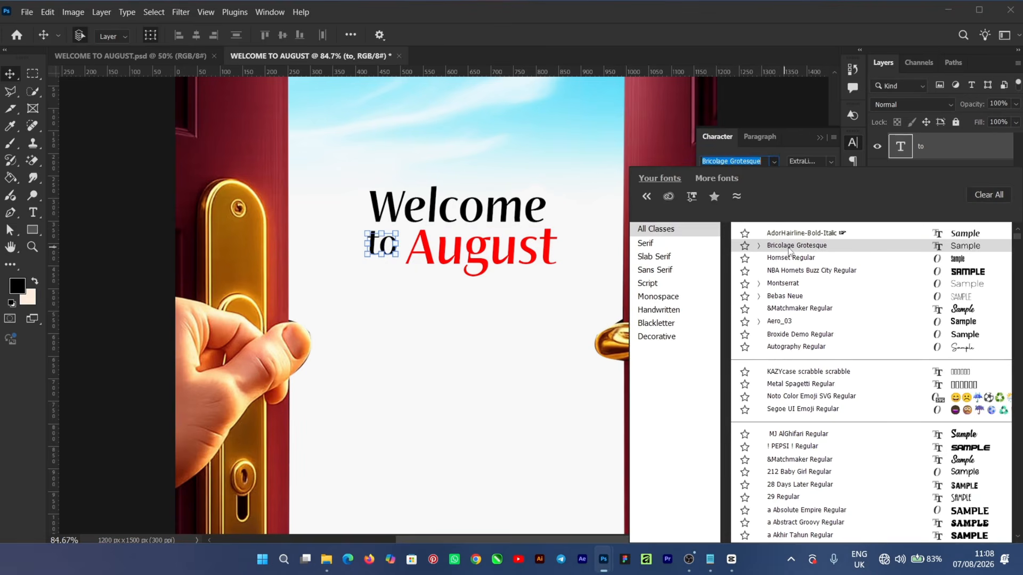
click(788, 247)
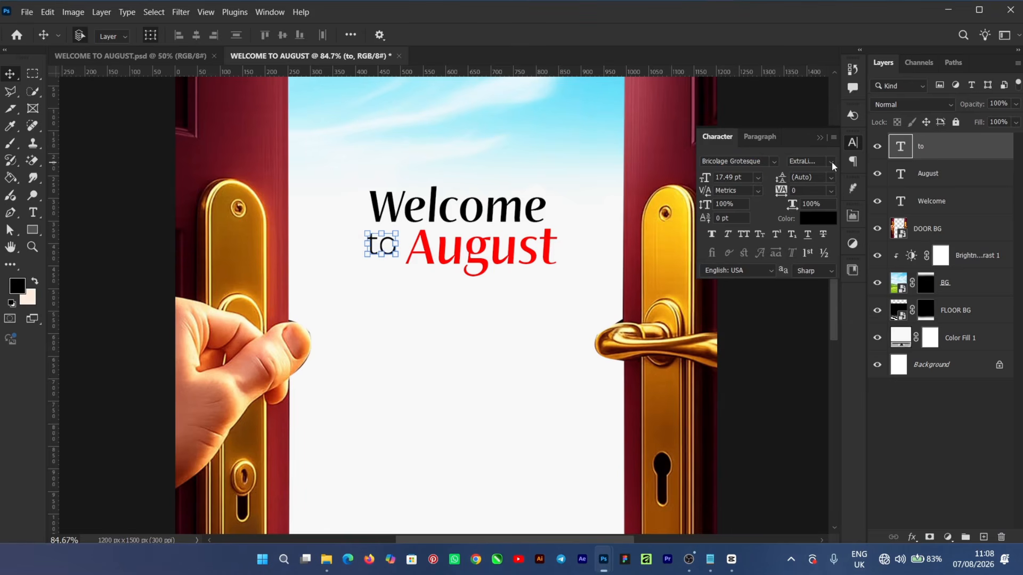
click(832, 161)
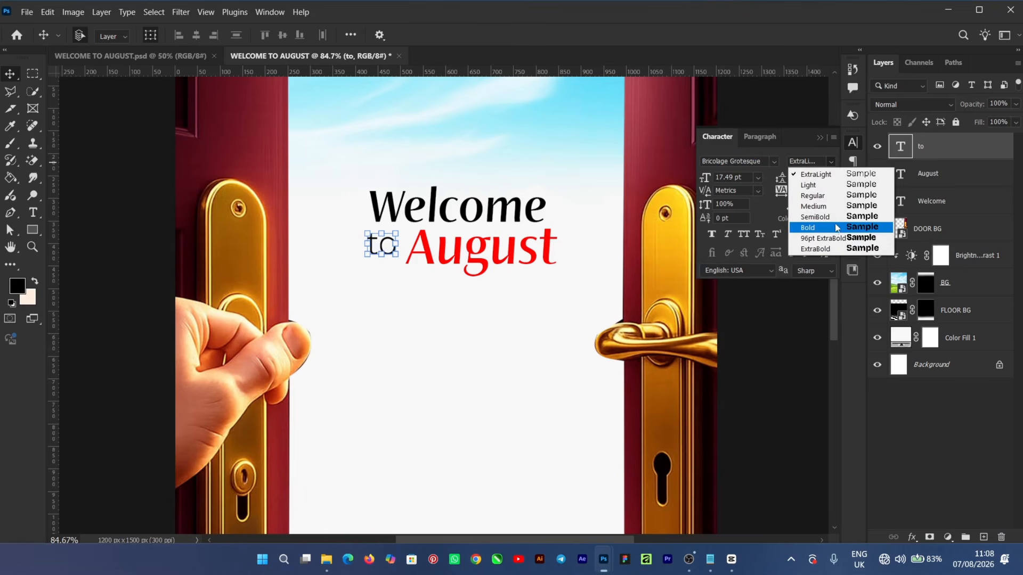
click(834, 217)
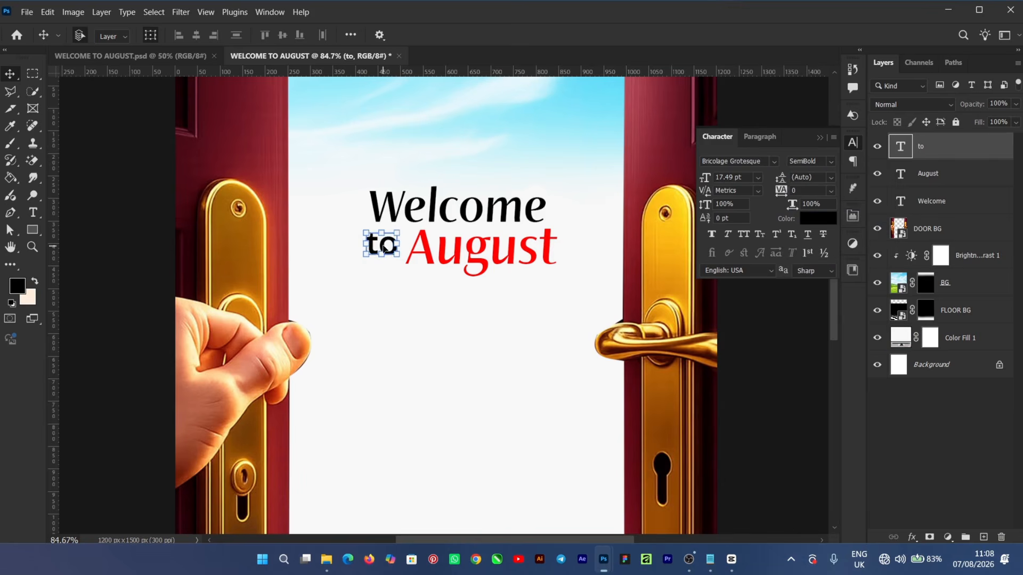
drag(383, 248, 384, 250)
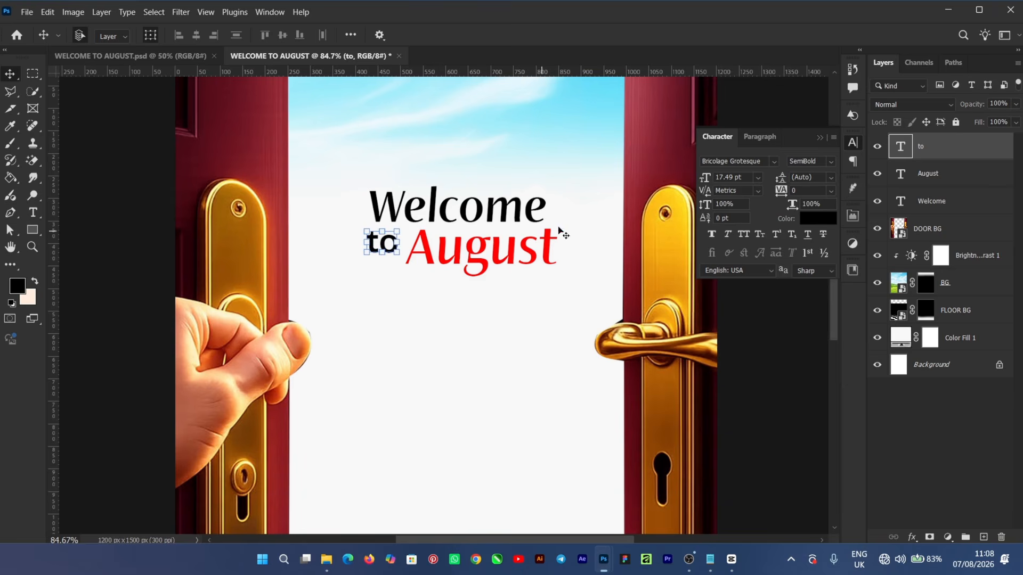
- Scale the to, August and Welcome text layers together to about 116% and centre them slightly higher in the door opening
shift+click(946, 183)
shift+click(956, 202)
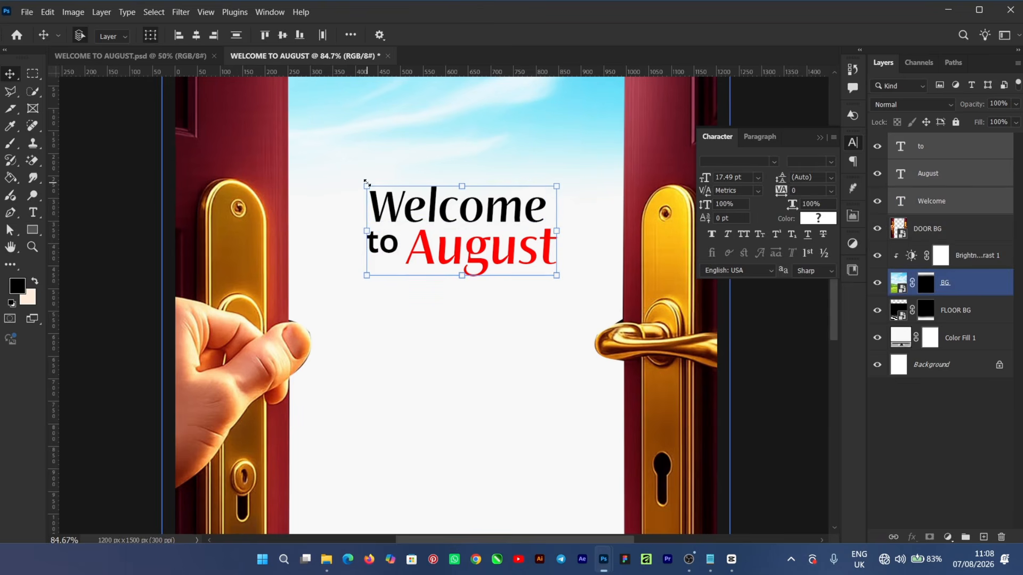
drag(367, 183, 347, 174)
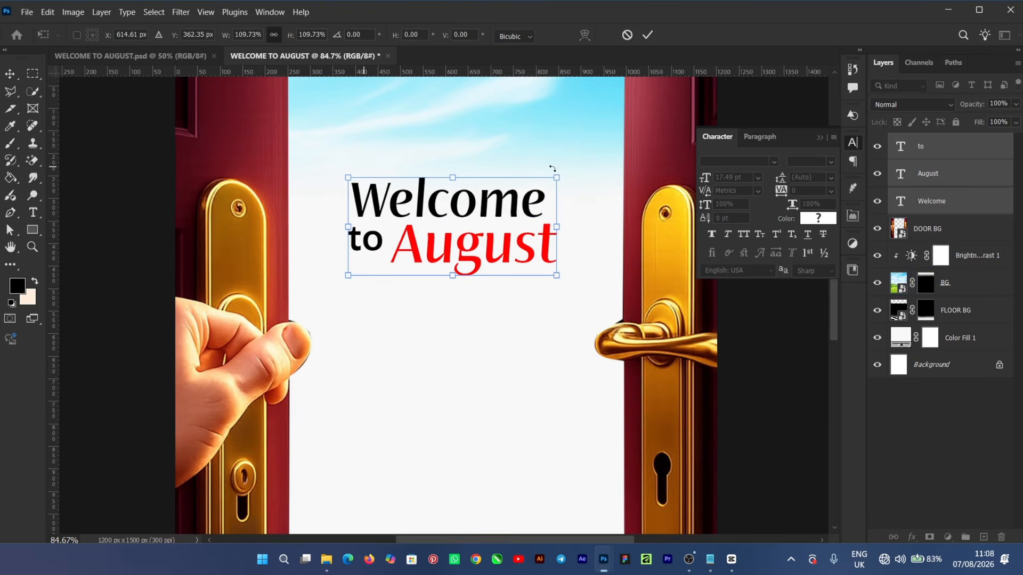
drag(565, 170, 569, 172)
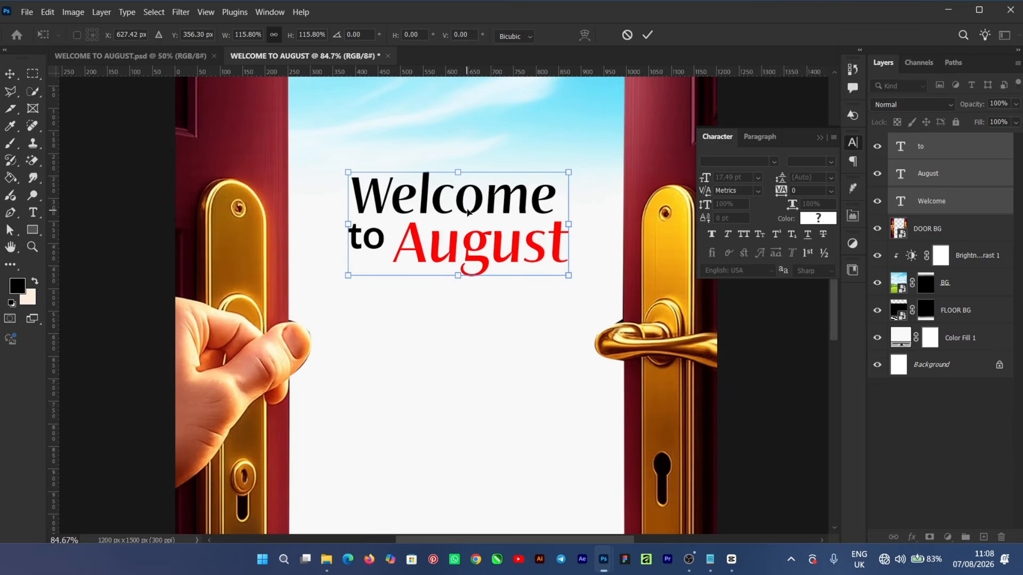
drag(468, 212, 470, 205)
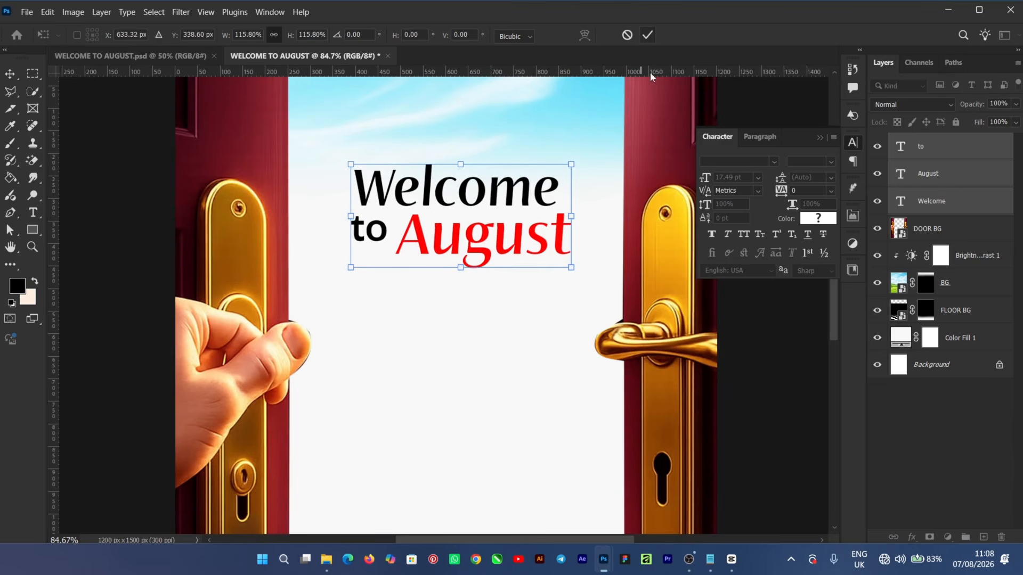
key(Return)
click(787, 379)
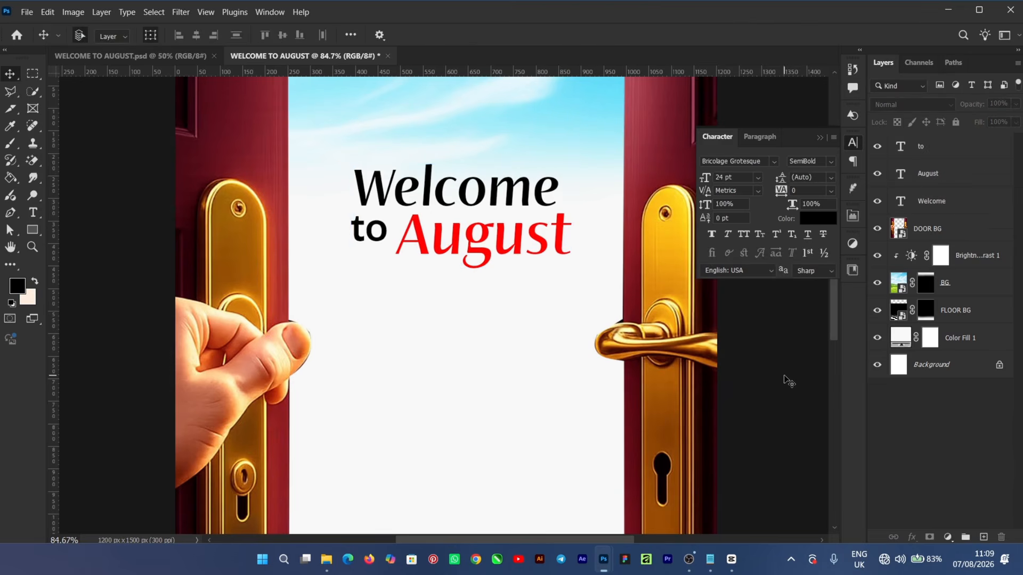
- Group the to, August and Welcome text layers
key(ctrl+minus)
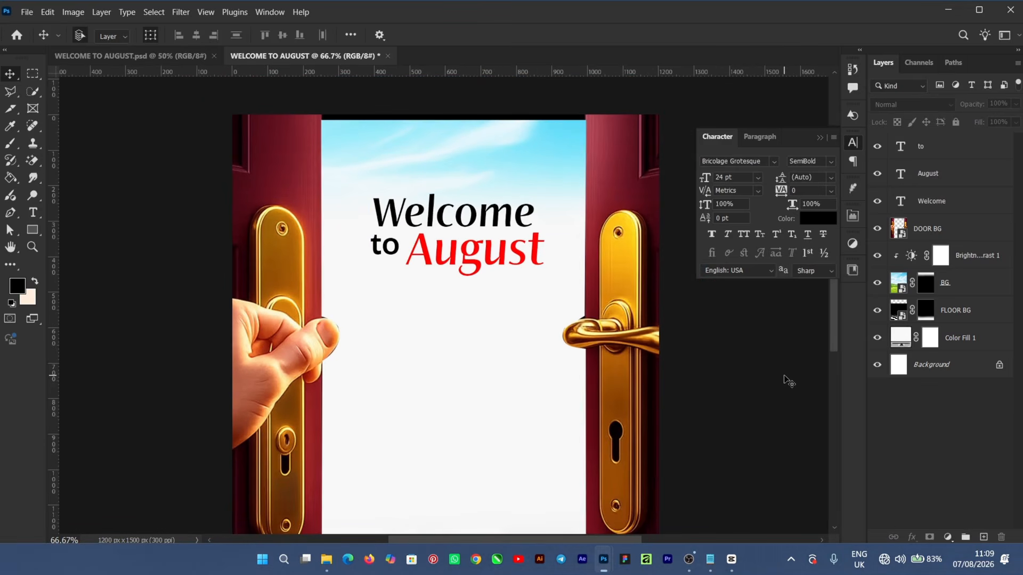
click(966, 156)
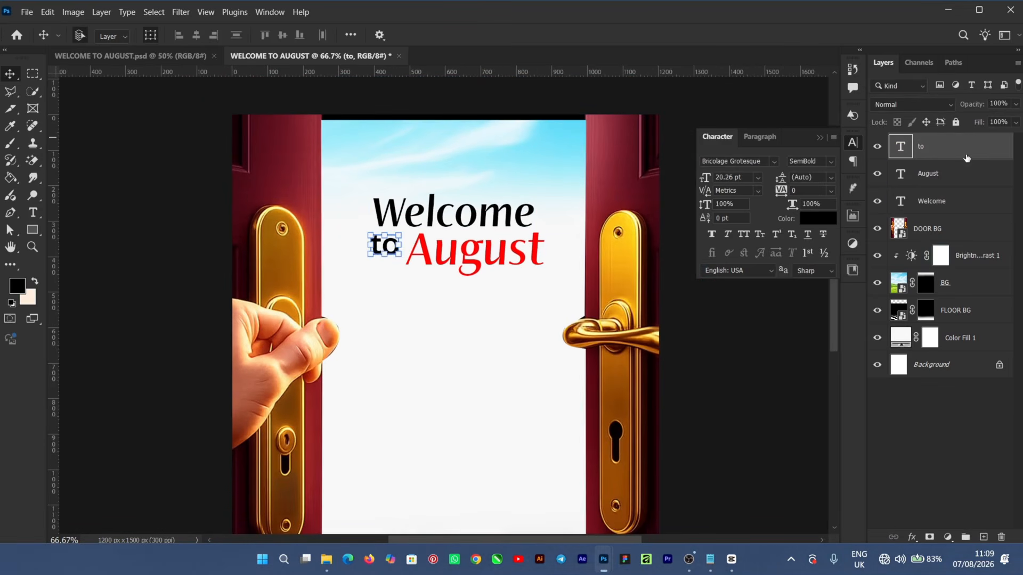
shift+click(942, 176)
shift+click(955, 203)
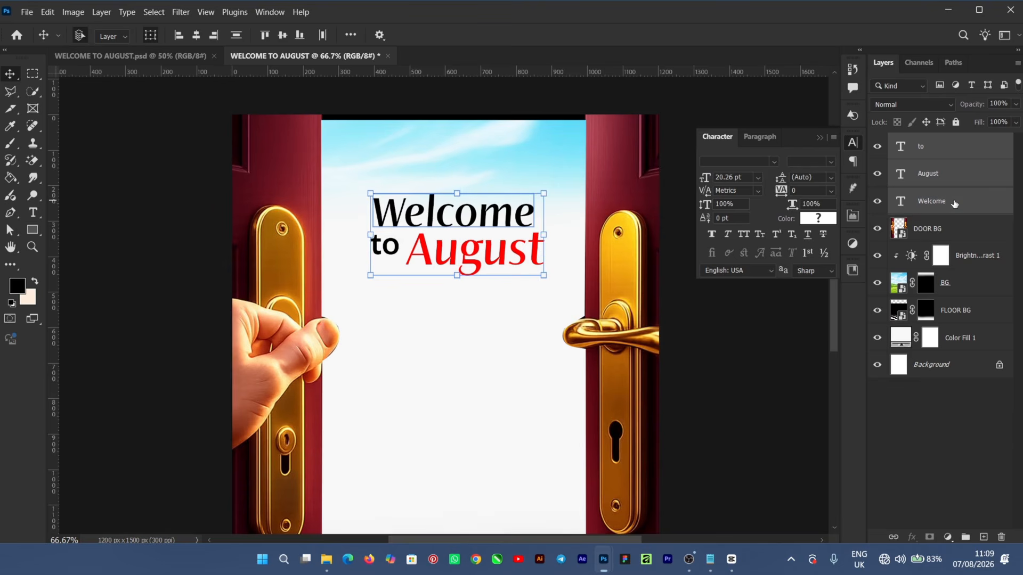
key(ctrl+g)
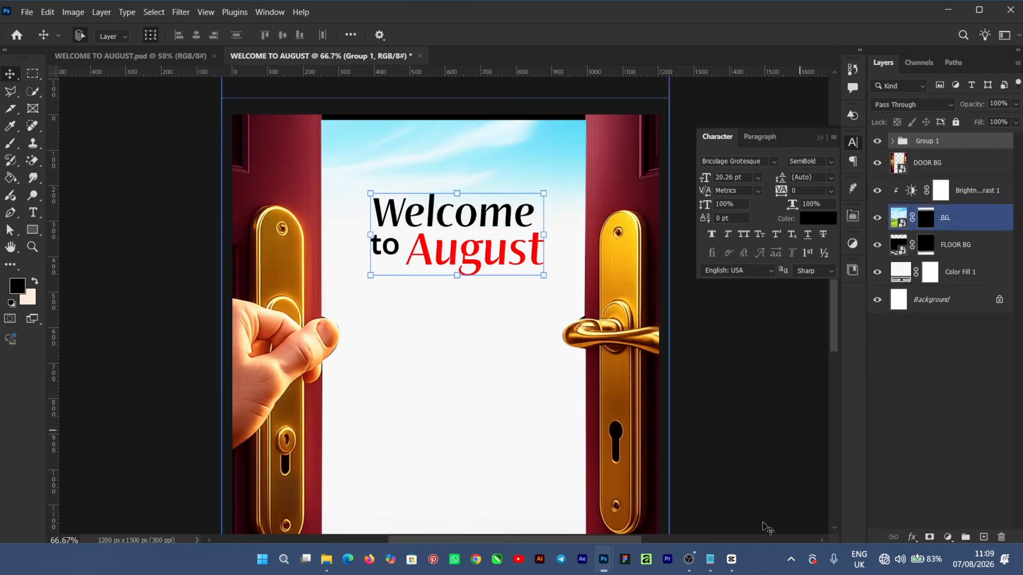
- Nudge the title group straight down by about 16 px
key(Down)
key(Down)
key(Down)
key(Down)
key(Down)
key(Down)
key(Down)
key(Down)
key(Down)
key(Down)
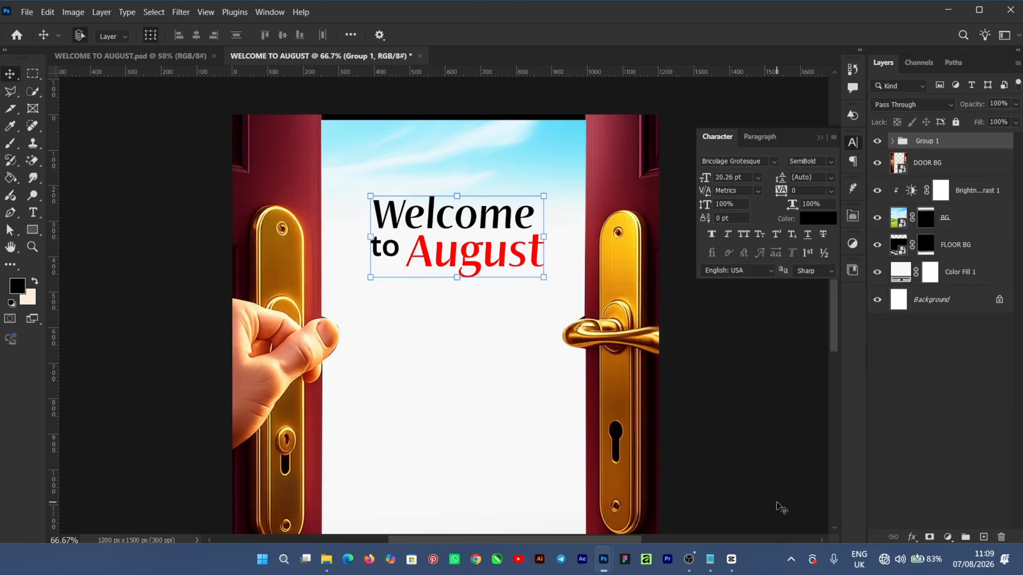
key(Down)
key(Down)
key(Down)
key(Down)
key(Down)
key(Down)
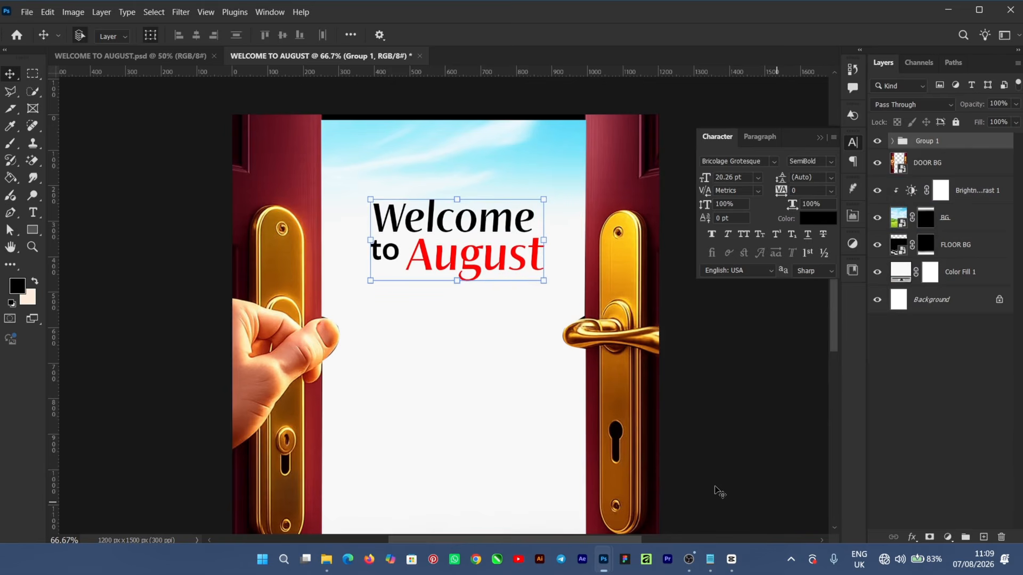
- Fade the sky behind the title by painting black on the BG layer mask with a 400 px brush
click(927, 220)
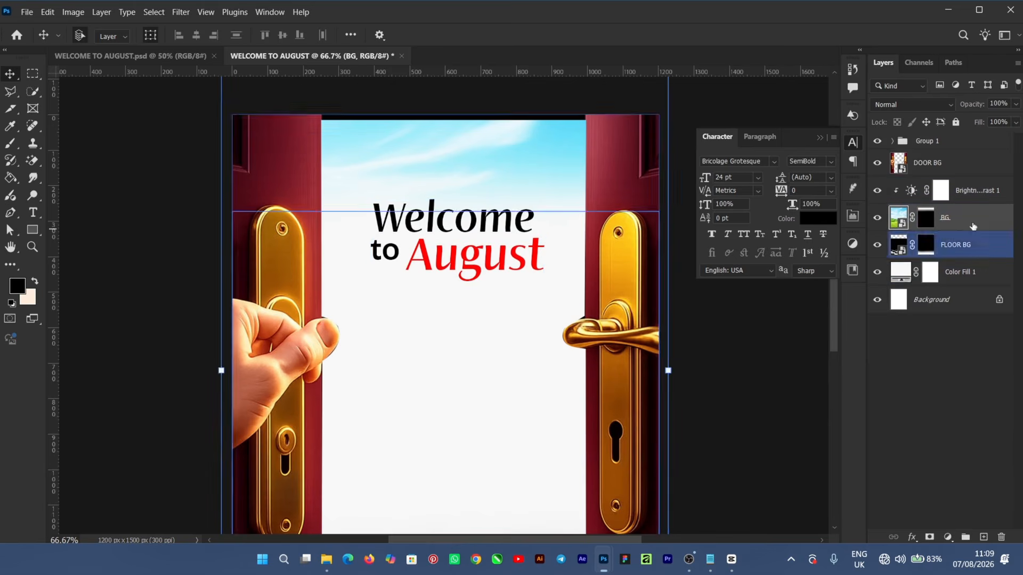
click(927, 220)
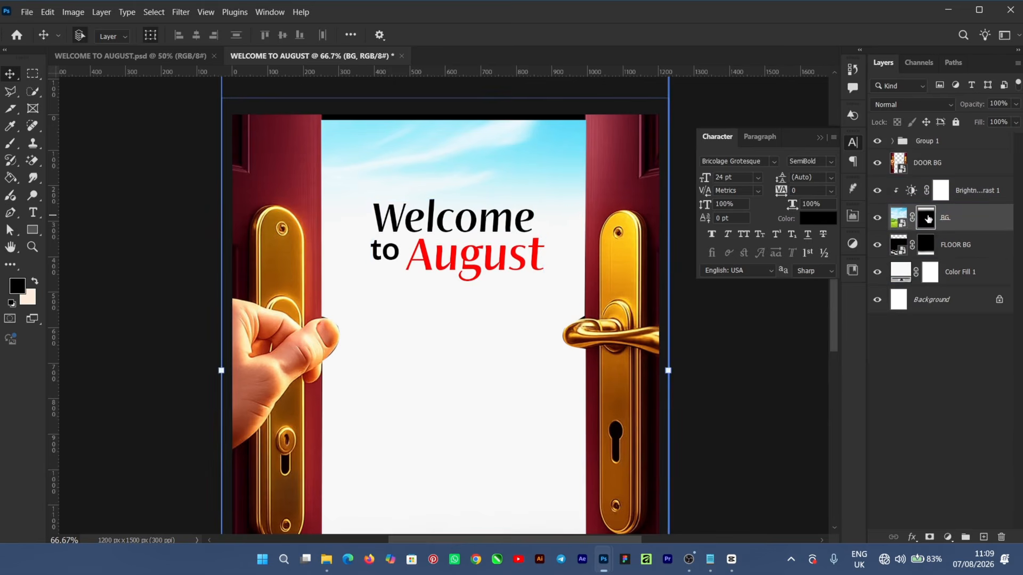
click(9, 145)
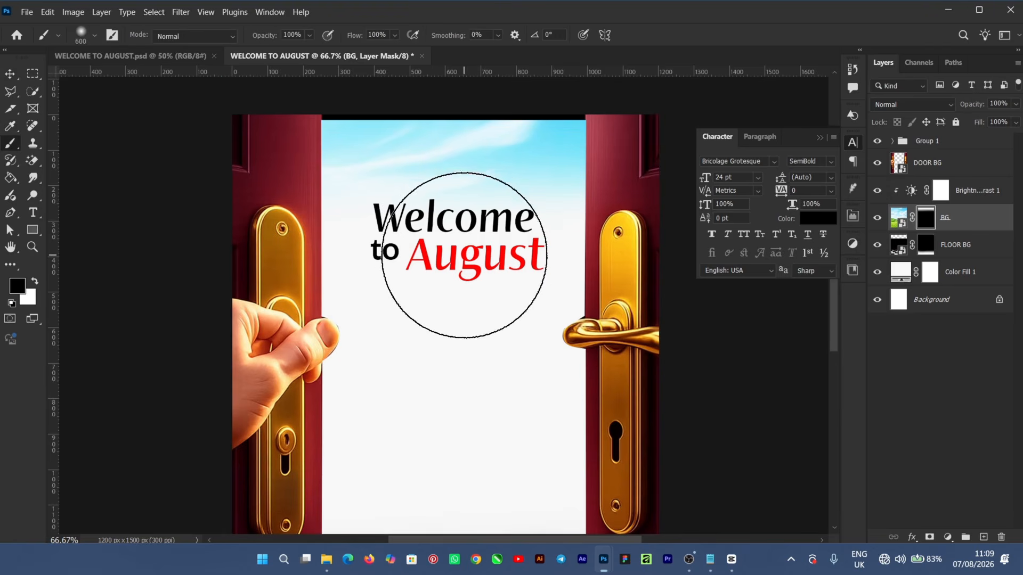
key(bracketleft)
key(bracketleft)
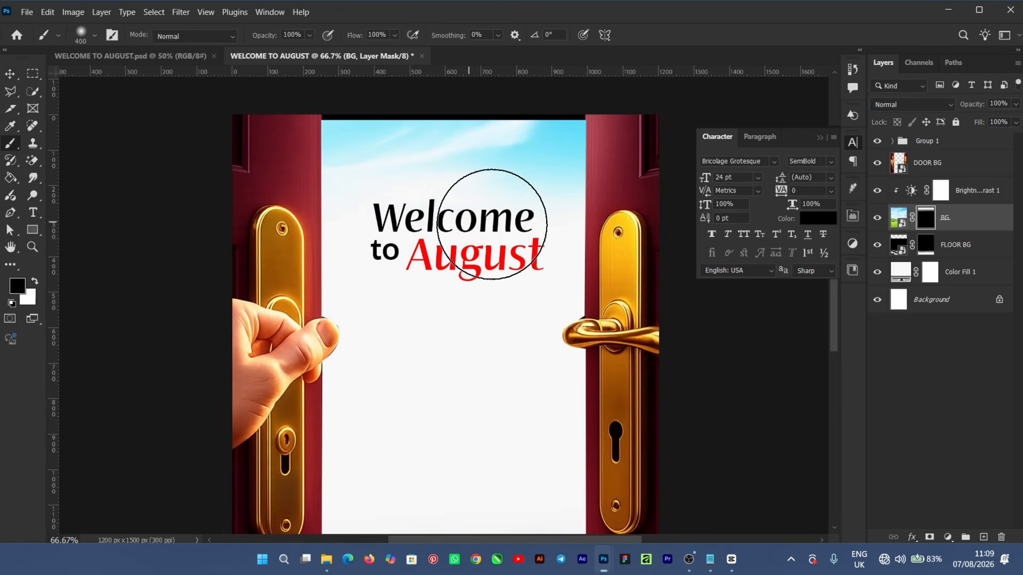
click(10, 77)
click(781, 362)
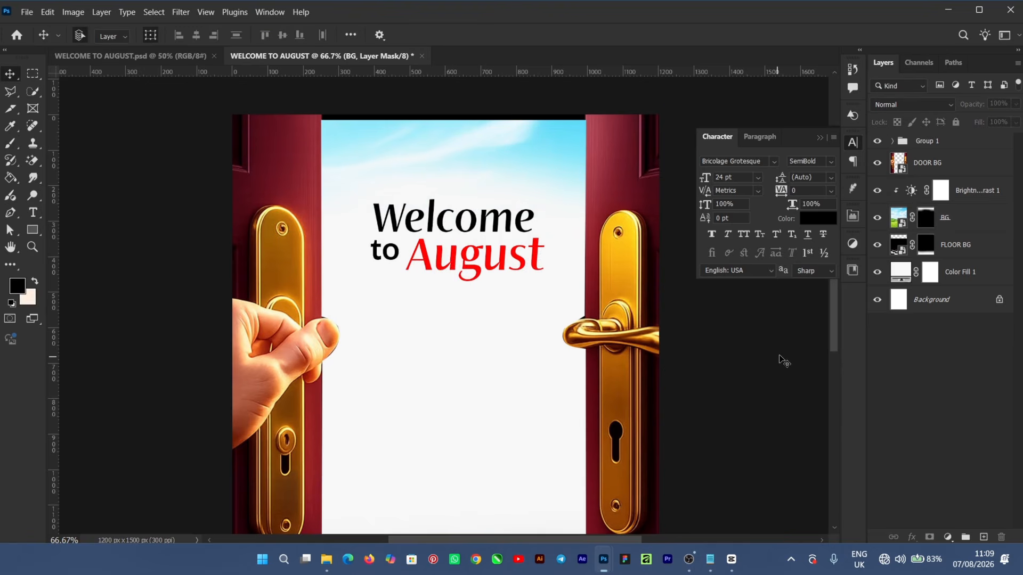
- Copy the "May this month bring fresh ideas, bigger wins, and endless blessings" message from Notepad and return to Photoshop
key(ctrl+minus)
key(ctrl+minus)
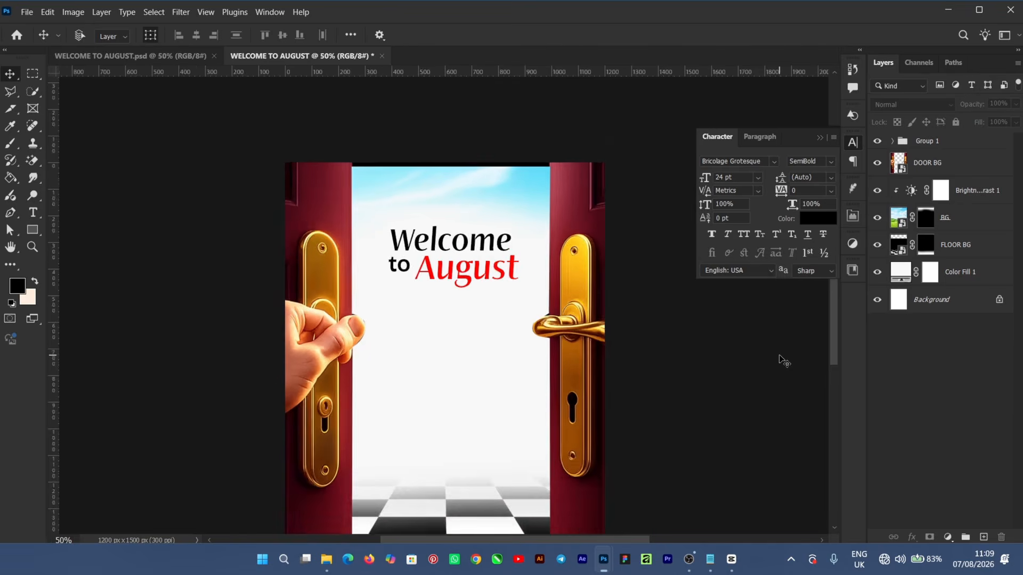
key(ctrl+plus)
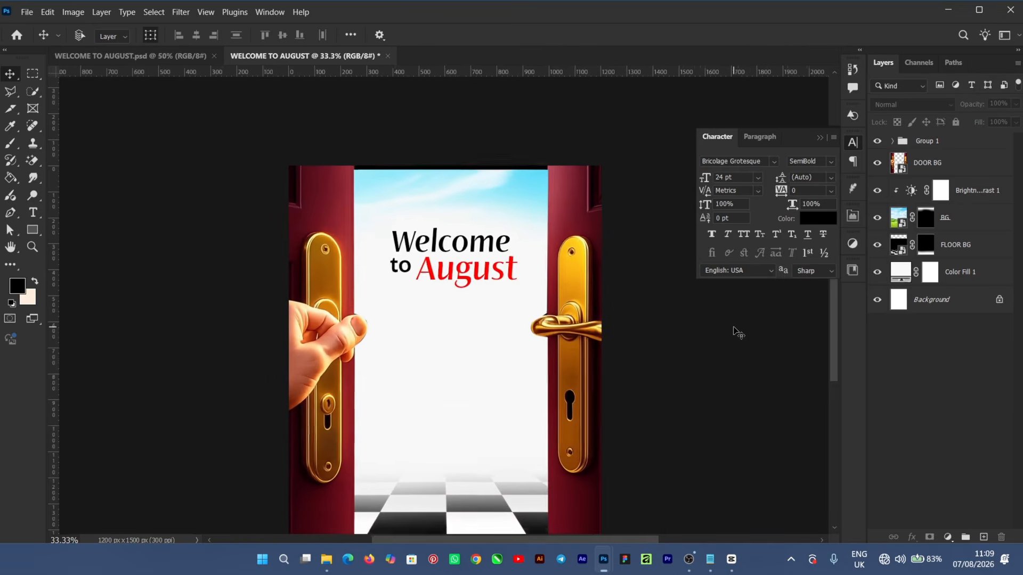
scroll(826, 318, down, 2)
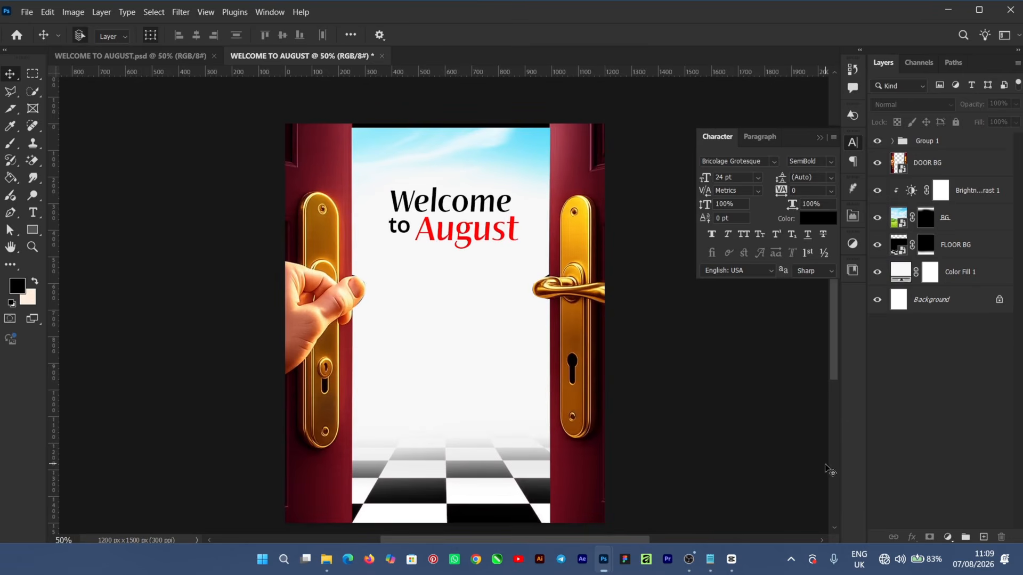
click(715, 554)
drag(839, 261, 774, 243)
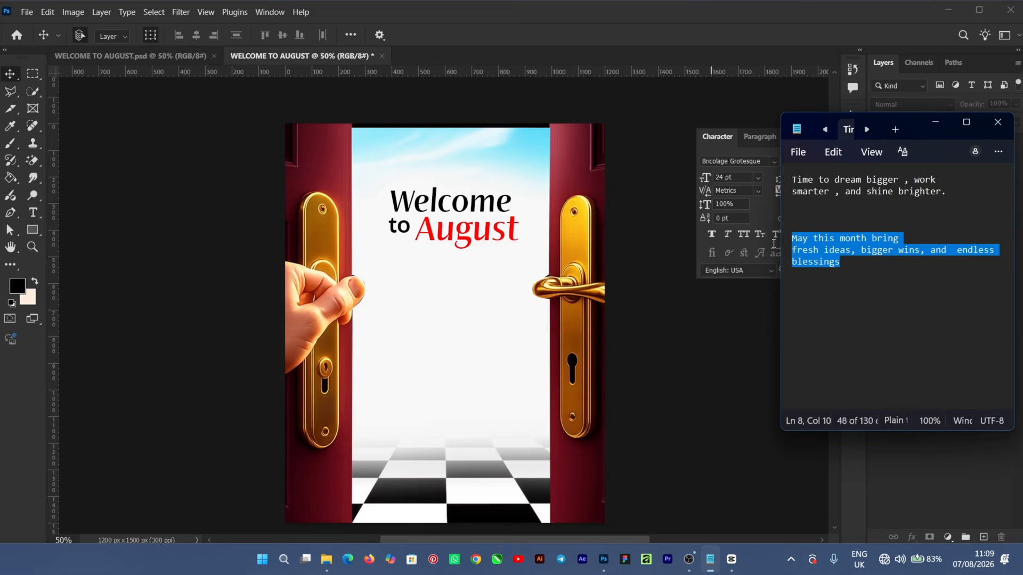
right_click(811, 238)
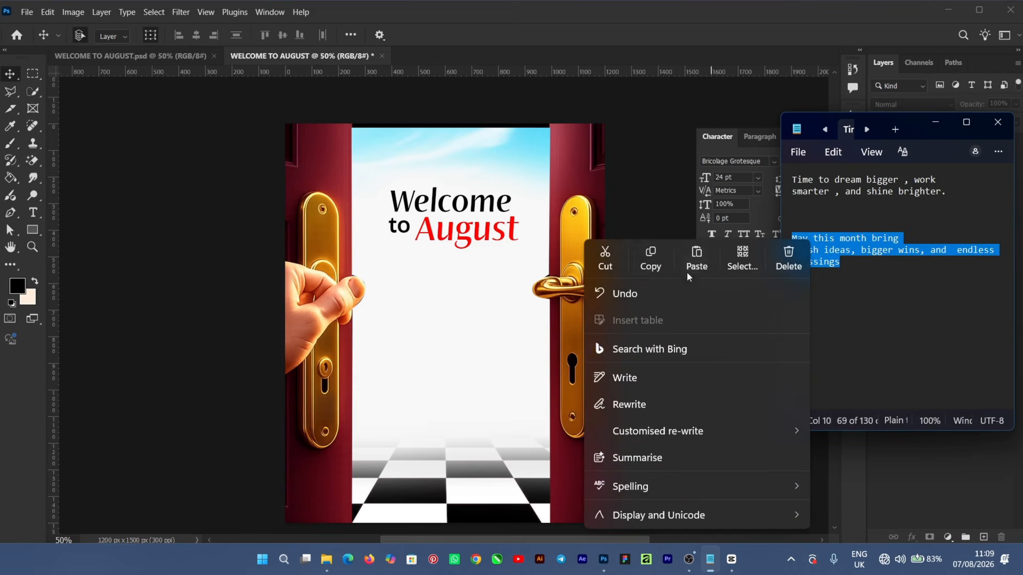
click(656, 266)
click(235, 302)
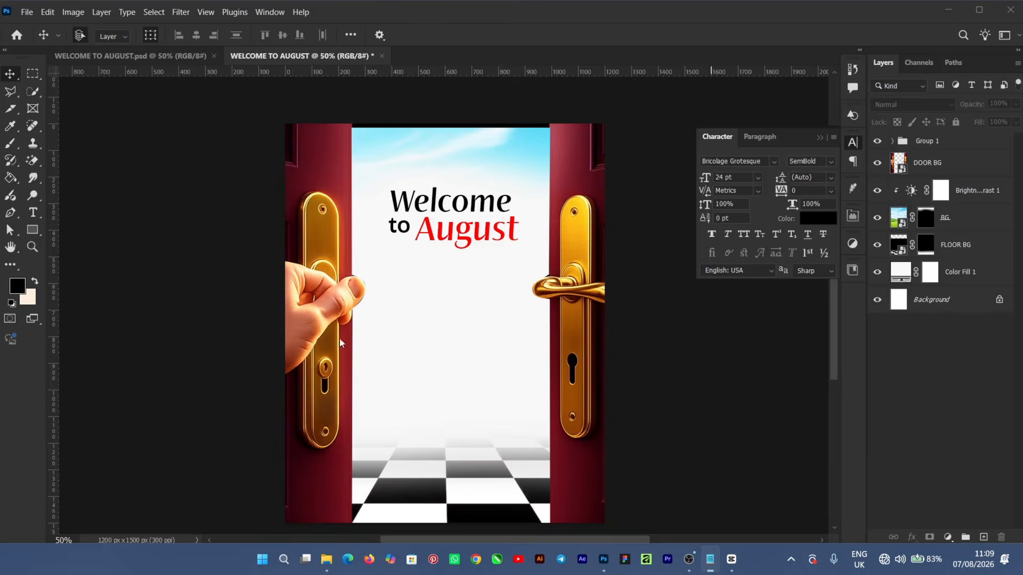
- Add a horizontal text layer below the title containing the copied "May this month bring fresh ideas, bigger wins, and endless blessings" message
click(35, 214)
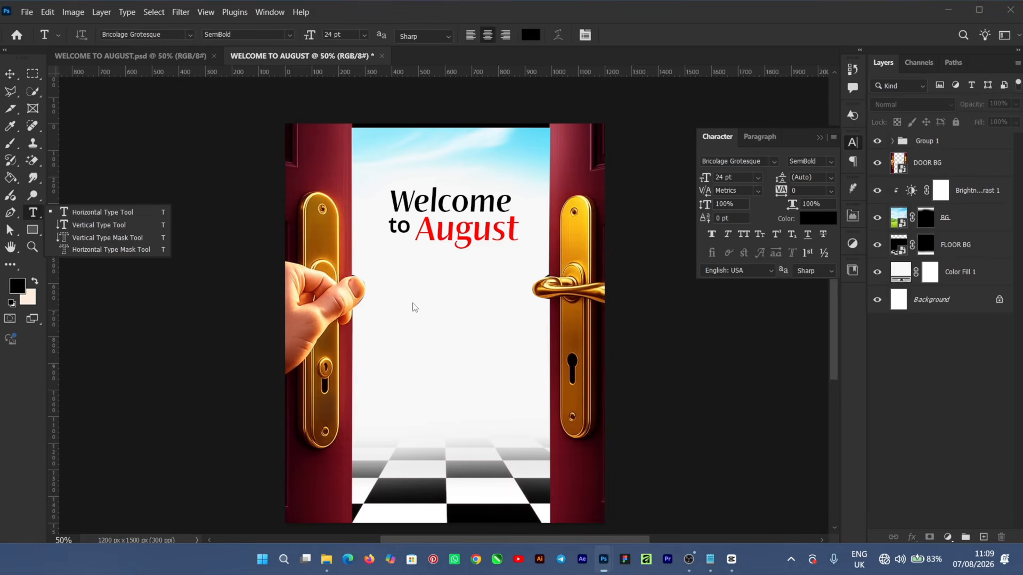
click(109, 213)
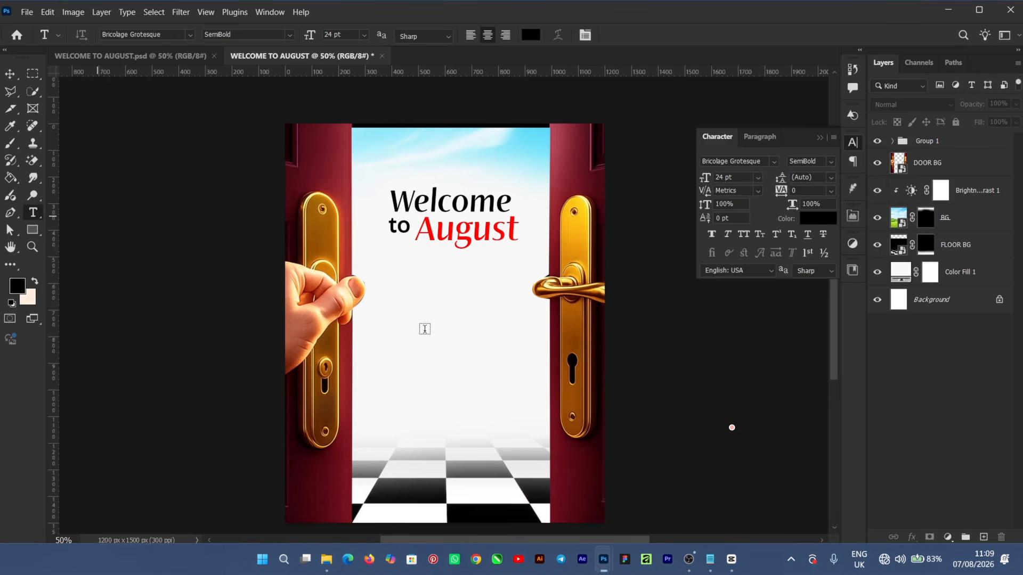
click(520, 318)
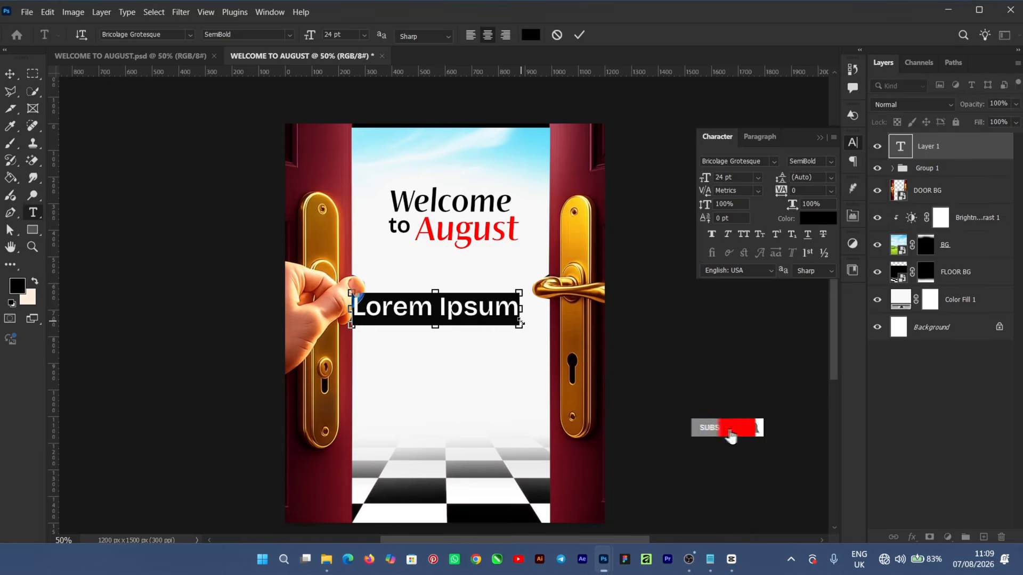
key(ctrl+v)
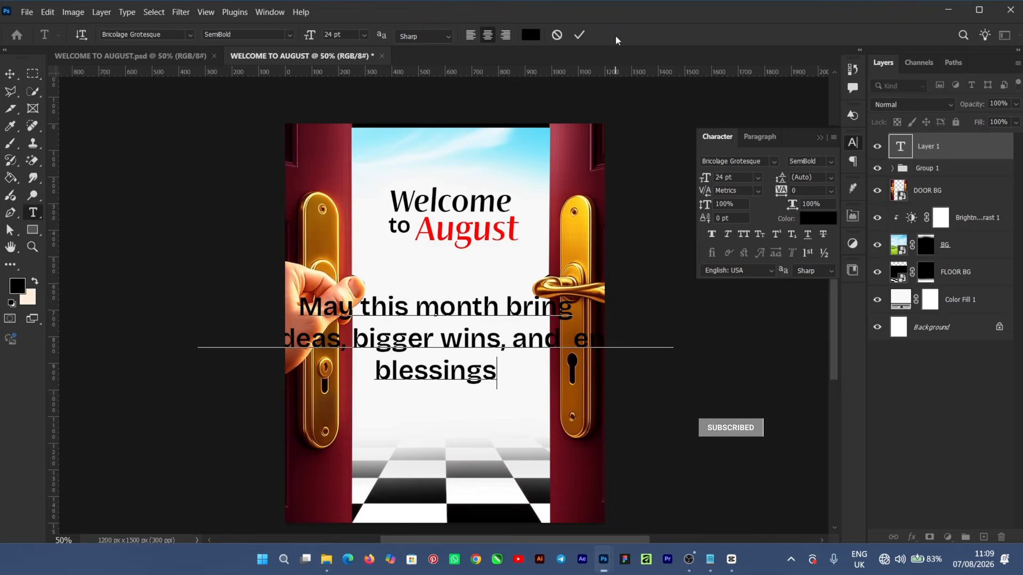
- Set the whole blessing message to a font size of 8 pt and commit the text
key(ctrl+a)
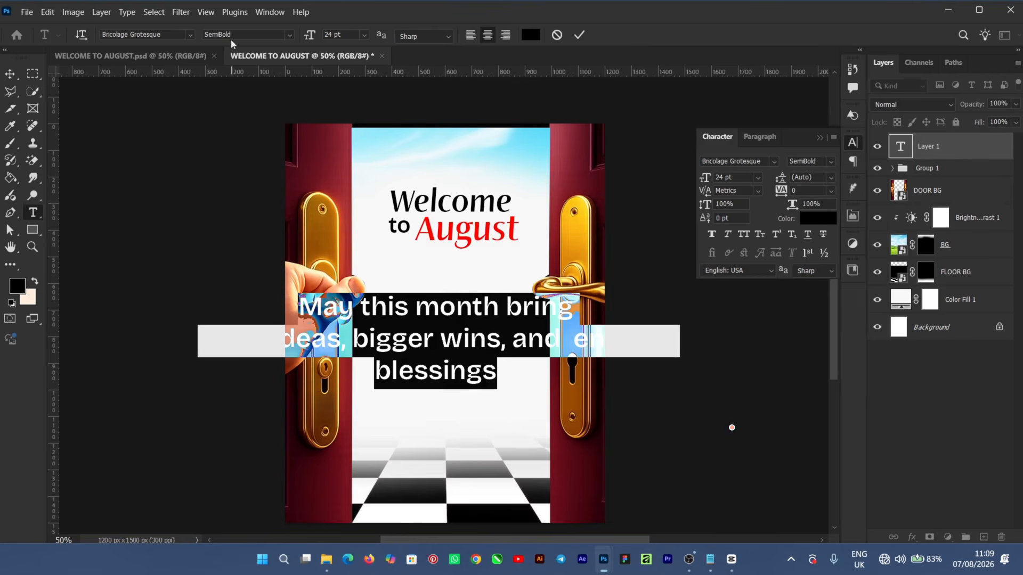
click(364, 35)
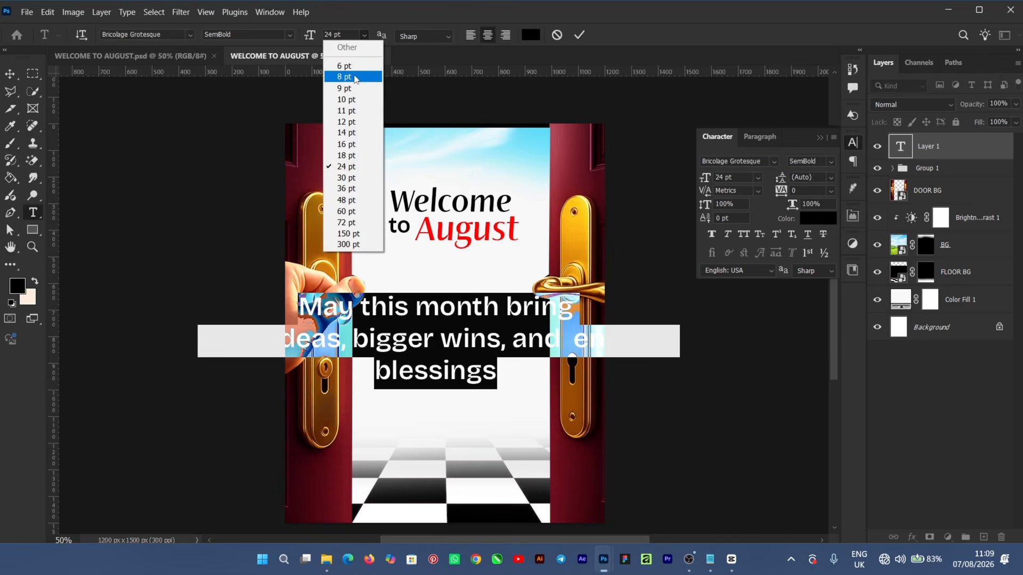
click(354, 74)
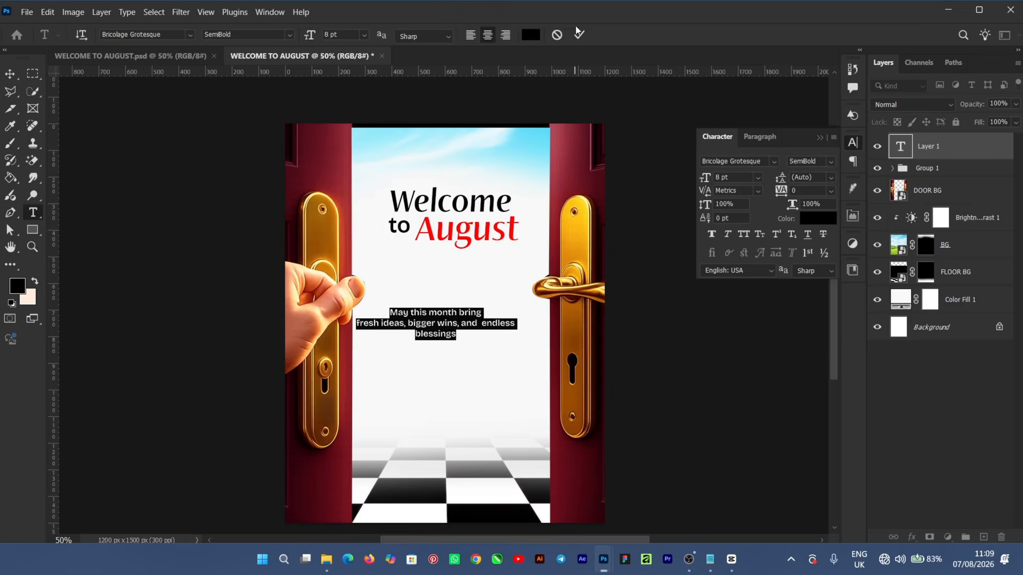
key(ctrl+Return)
key(v)
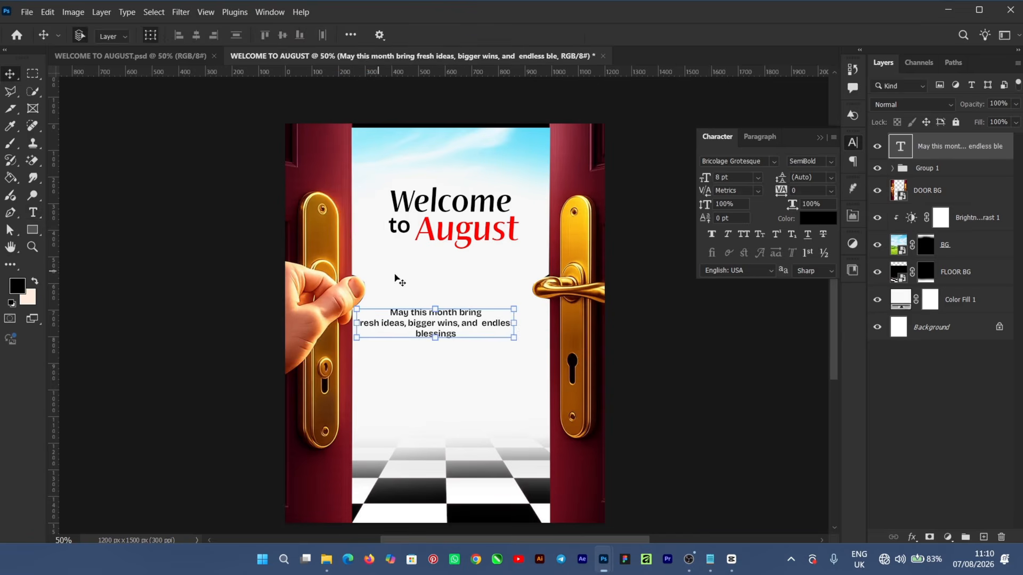
- Move the blessing message up beneath the title and scale it down to about 81% so it fits between the doors
drag(426, 325, 446, 281)
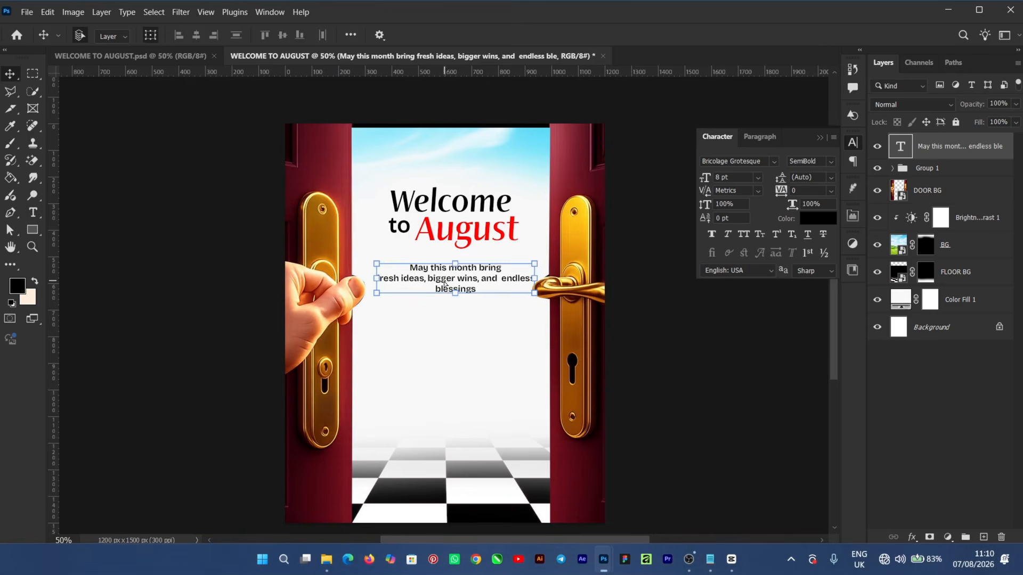
click(579, 272)
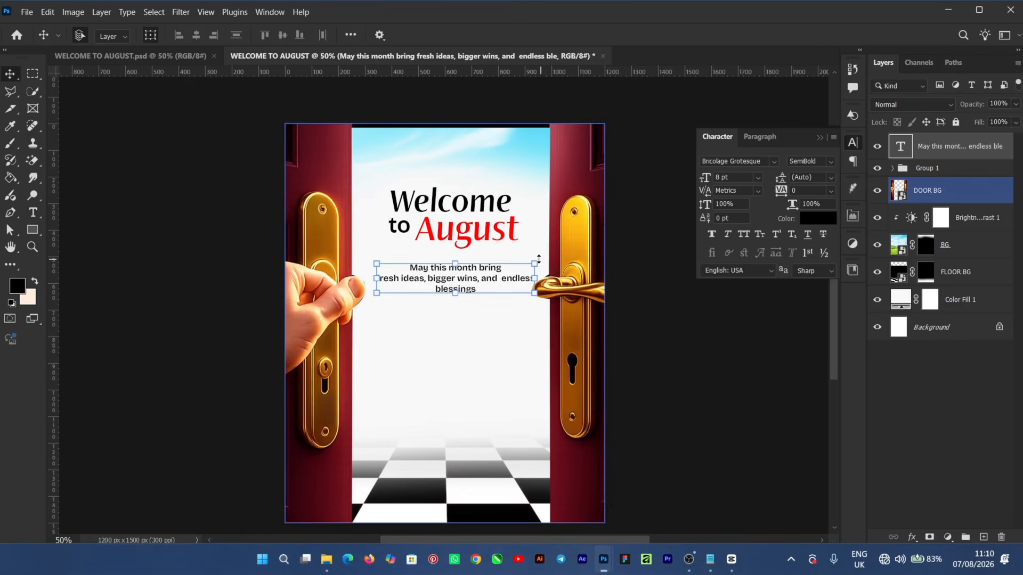
drag(535, 264, 513, 266)
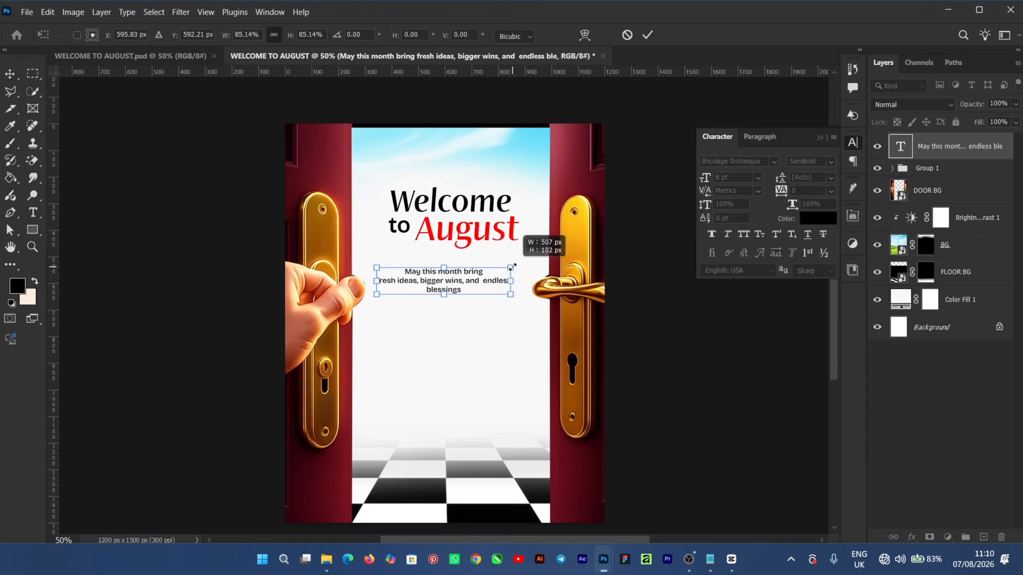
drag(376, 268, 383, 269)
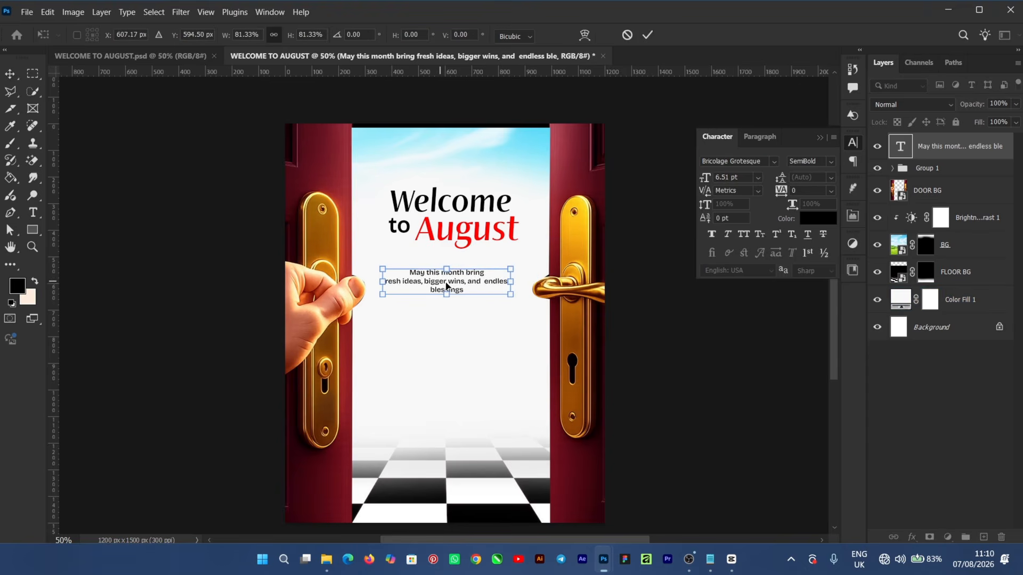
drag(449, 283, 453, 271)
click(648, 35)
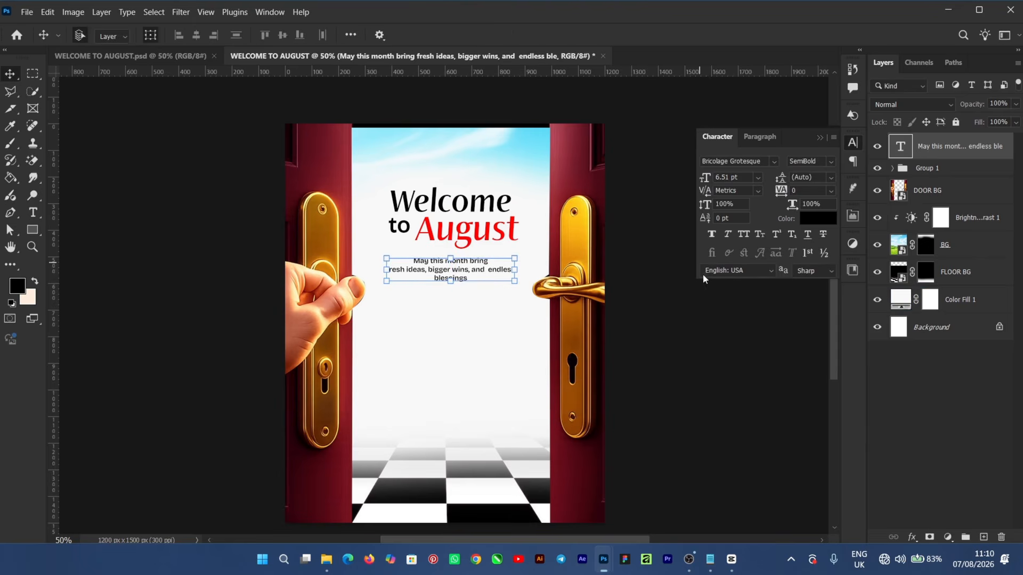
key(v)
click(714, 340)
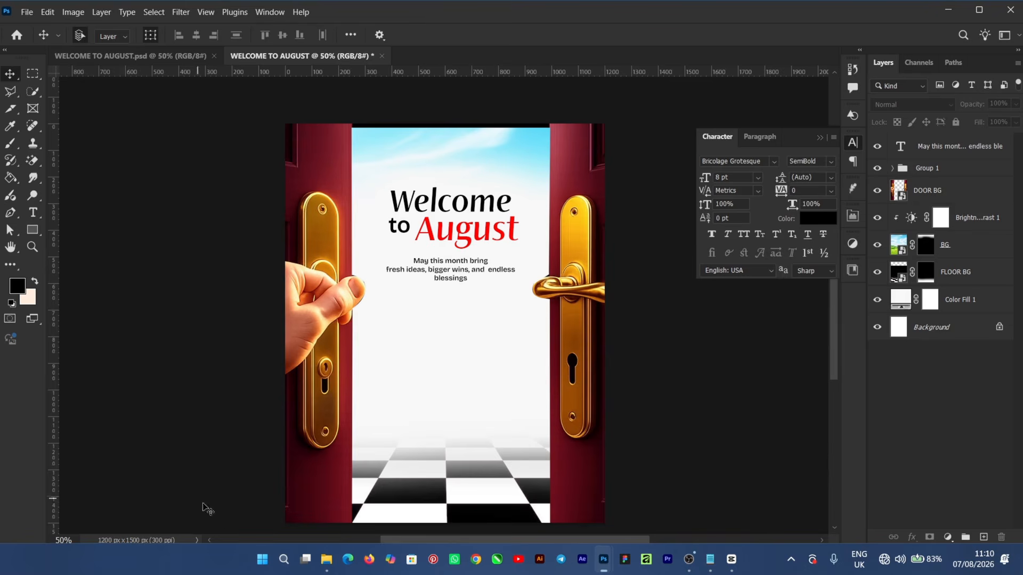
- Place MODEL IMAGE from the WELCOME TO AUGUST FIEE folder, slightly enlarged, below the message with the chair on the checkered floor
mouse_move(329, 565)
click(334, 536)
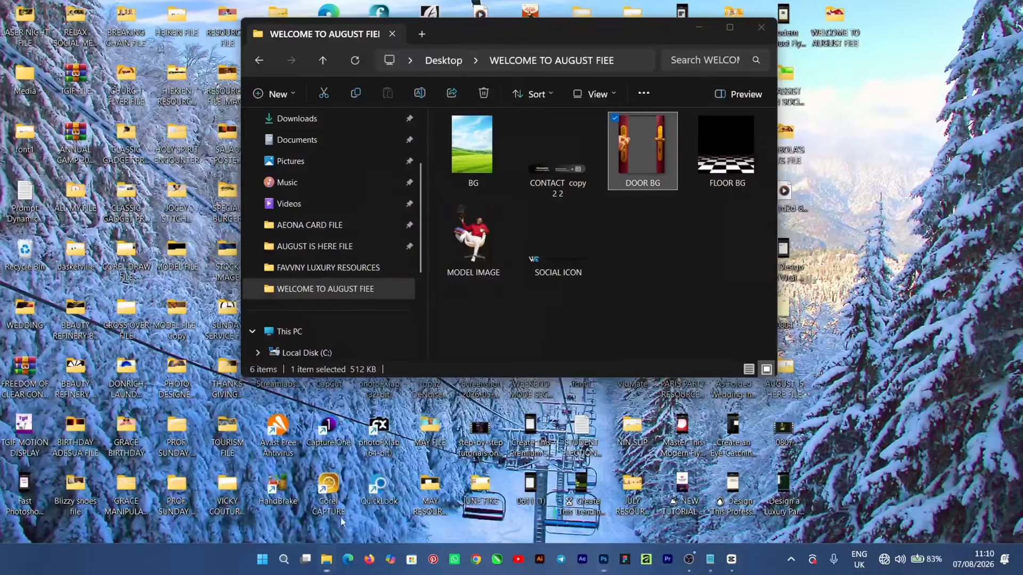
drag(469, 238, 391, 488)
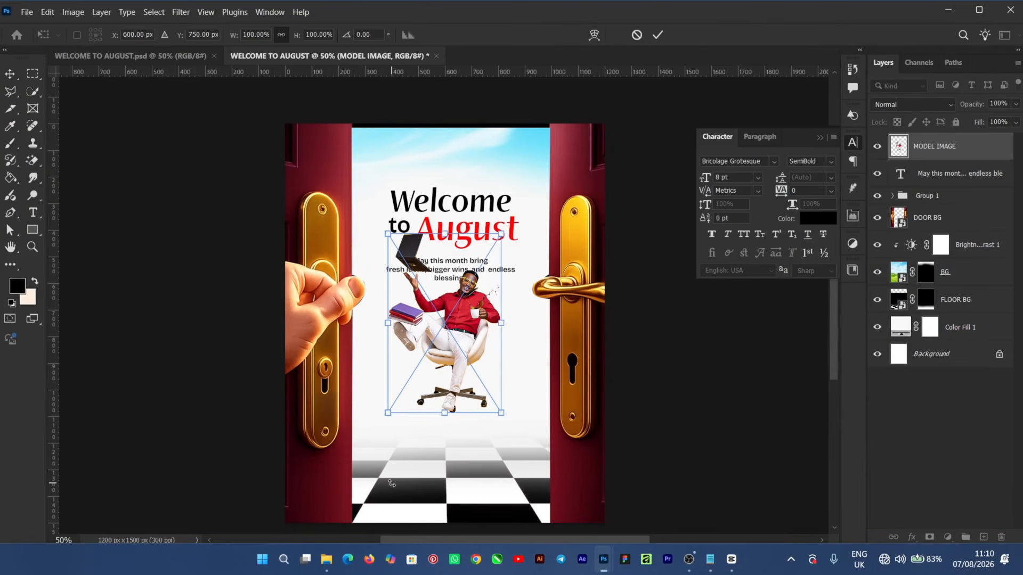
drag(426, 336, 448, 438)
drag(498, 305, 504, 298)
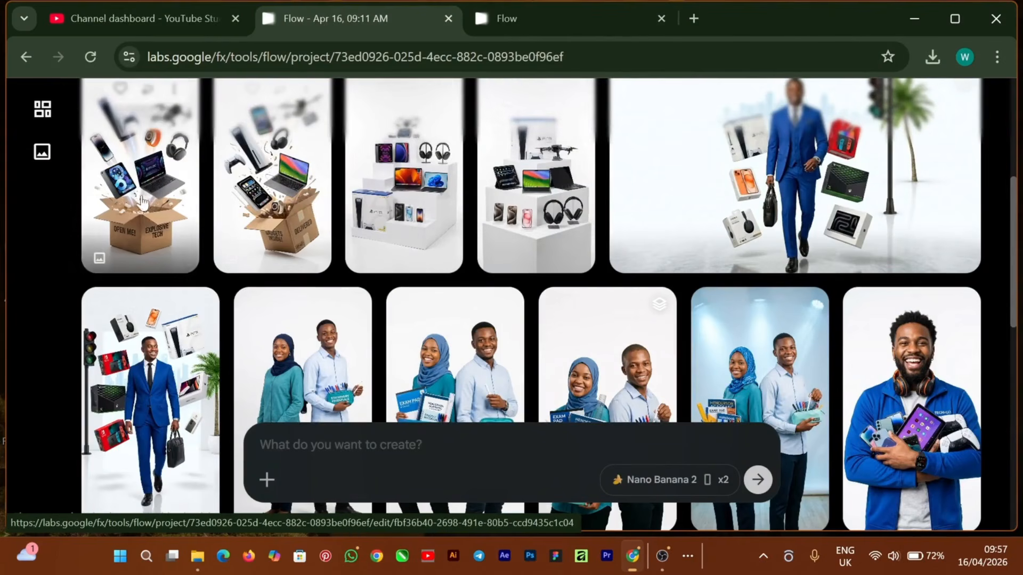
- Browse the generated images in the Flow project one by one, starting from the open box with flying gadgets
click(141, 201)
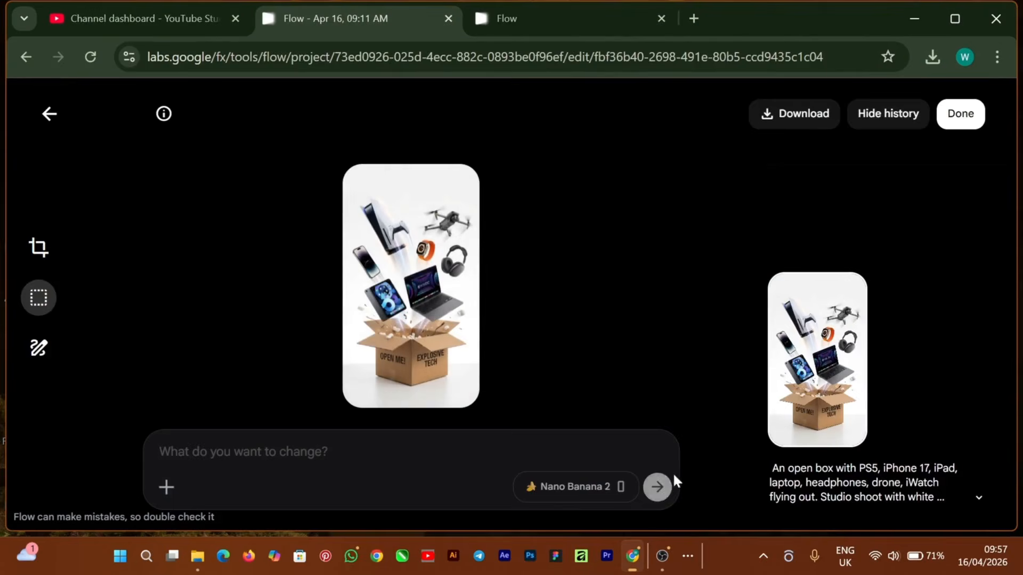
key(Right)
key(Right)
key(Right)
key(Right)
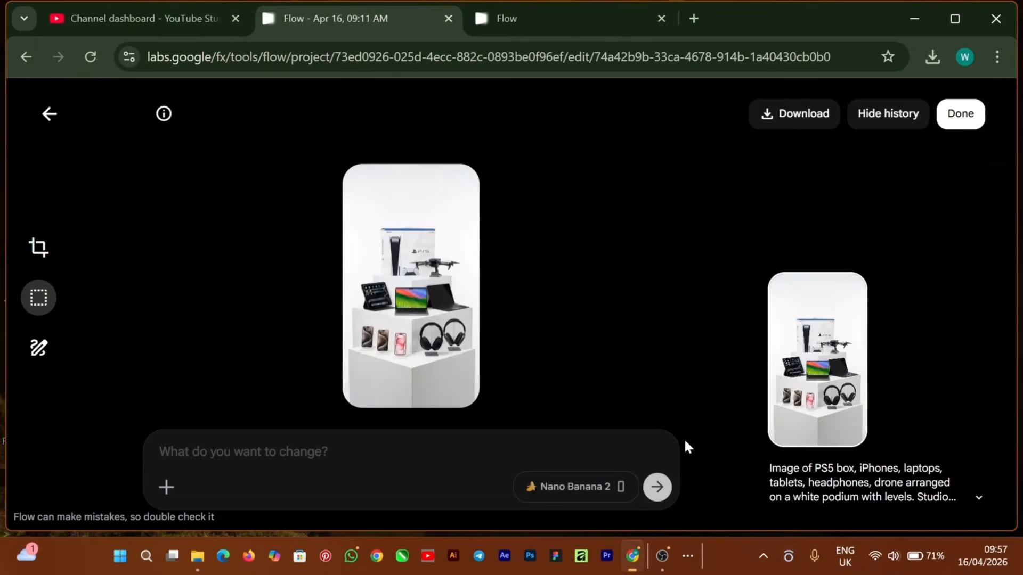
key(Right)
key(Right)
key(Right)
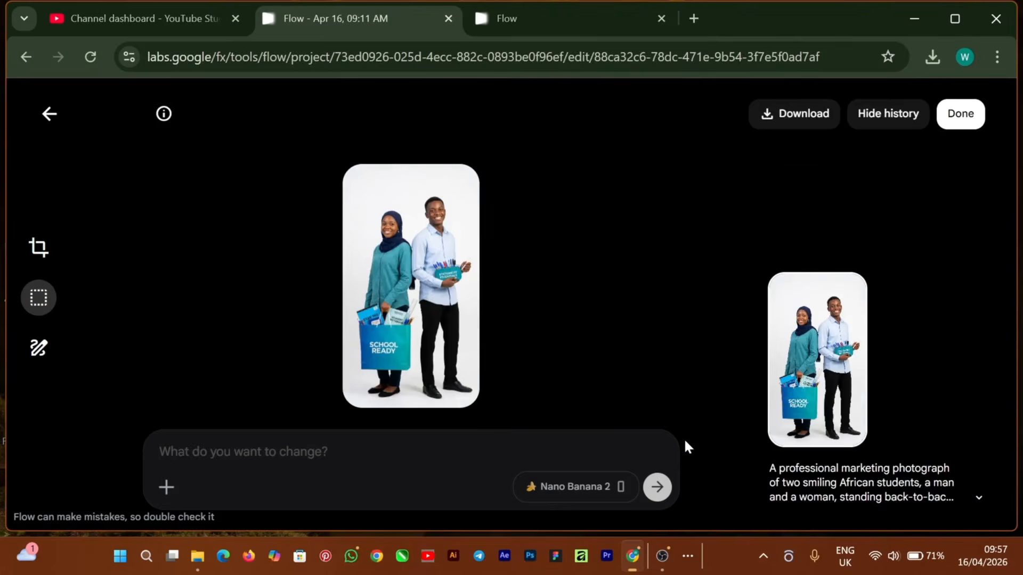
key(Right)
key(Right)
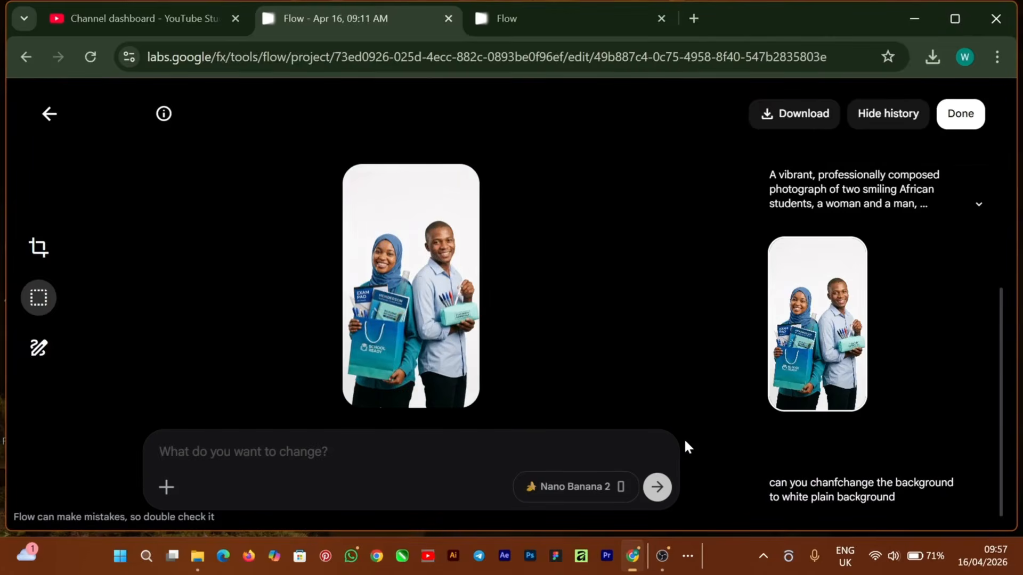
key(Right)
key(Right)
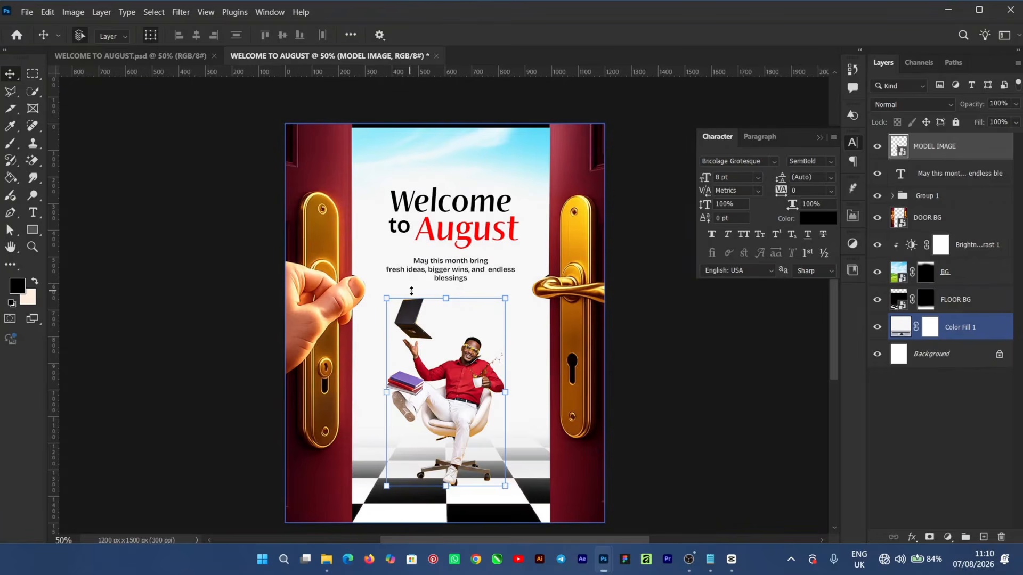
- Enlarge the seated model to about 110% and nudge it slightly to centre it under the message
drag(388, 294, 380, 289)
drag(505, 288, 504, 290)
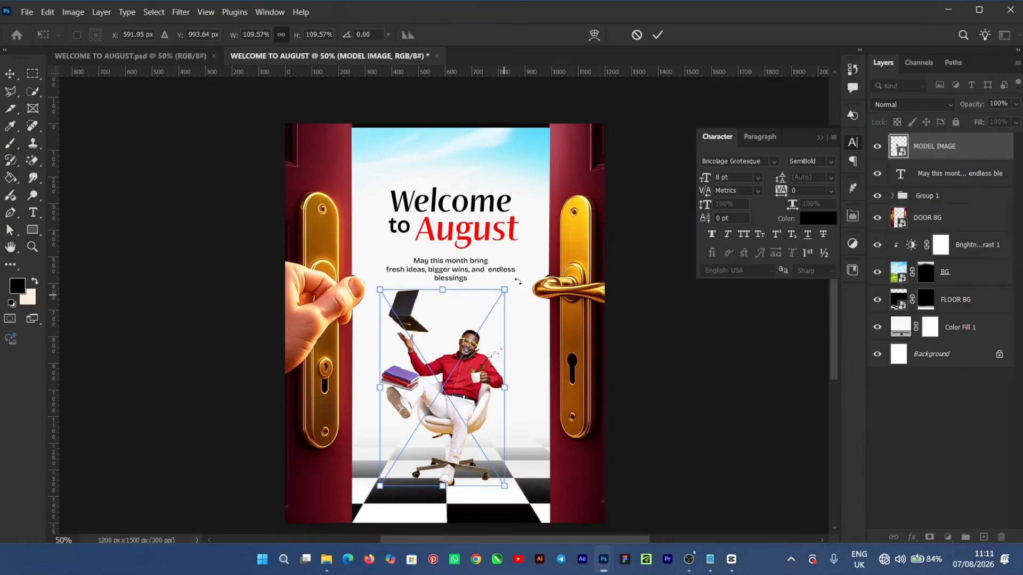
click(658, 35)
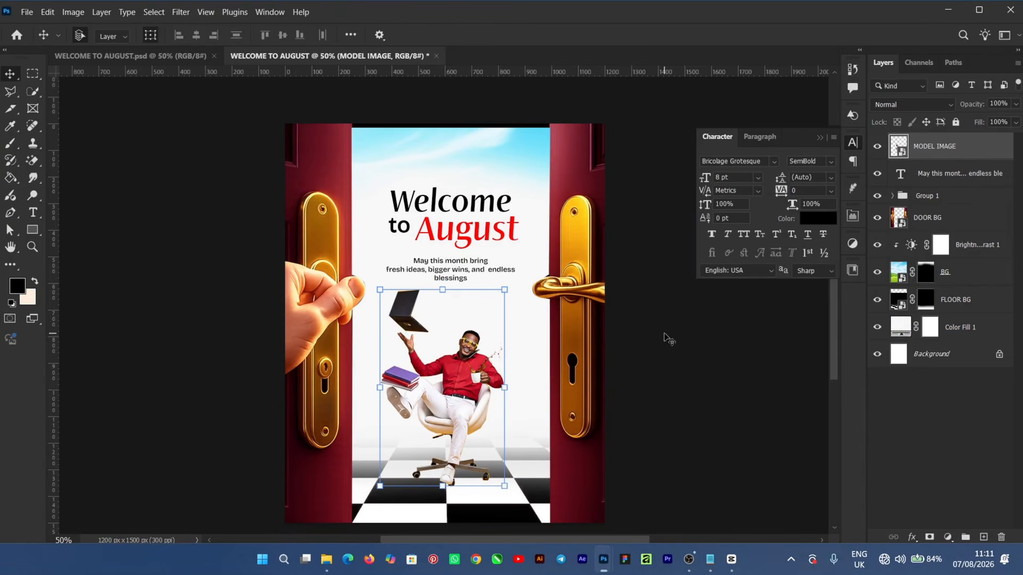
drag(460, 401, 462, 404)
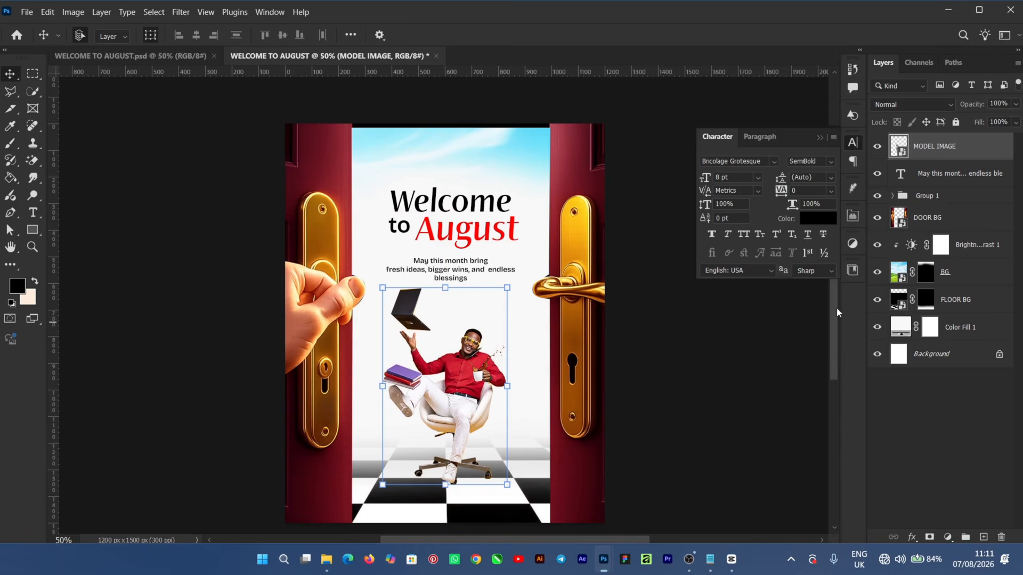
scroll(837, 313, down, 1)
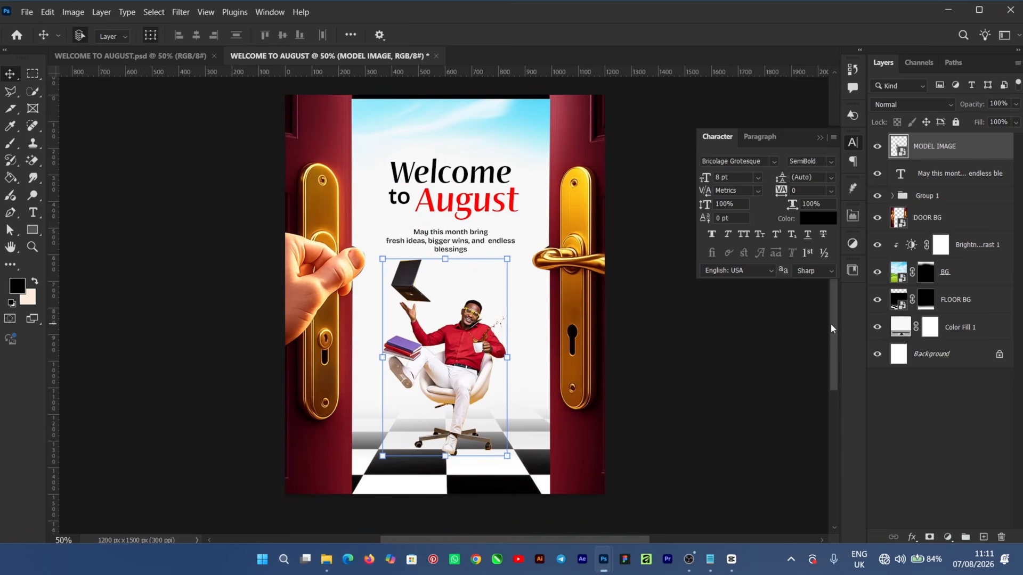
click(707, 392)
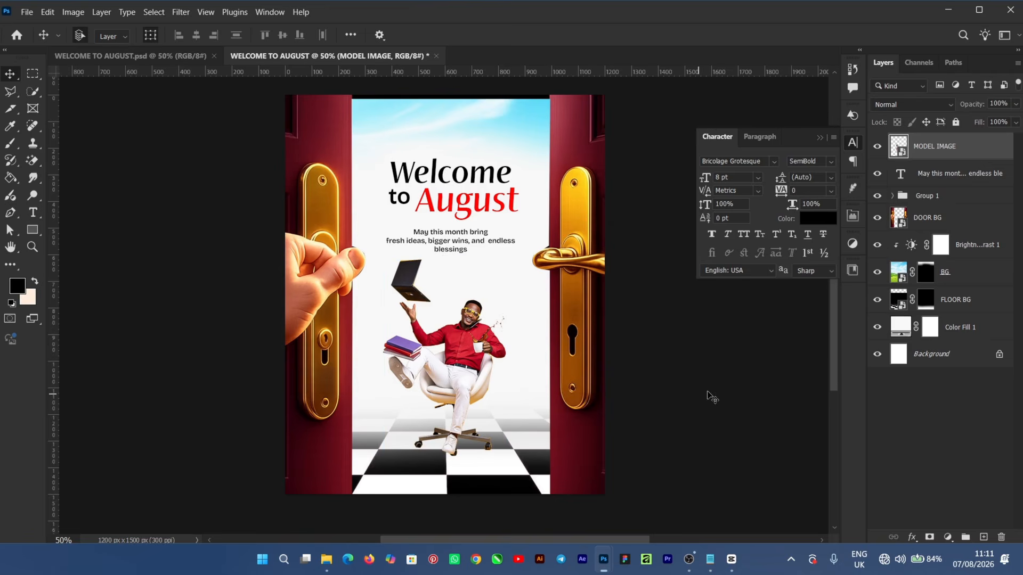
- Add a new empty layer above the MODEL IMAGE layer
click(823, 341)
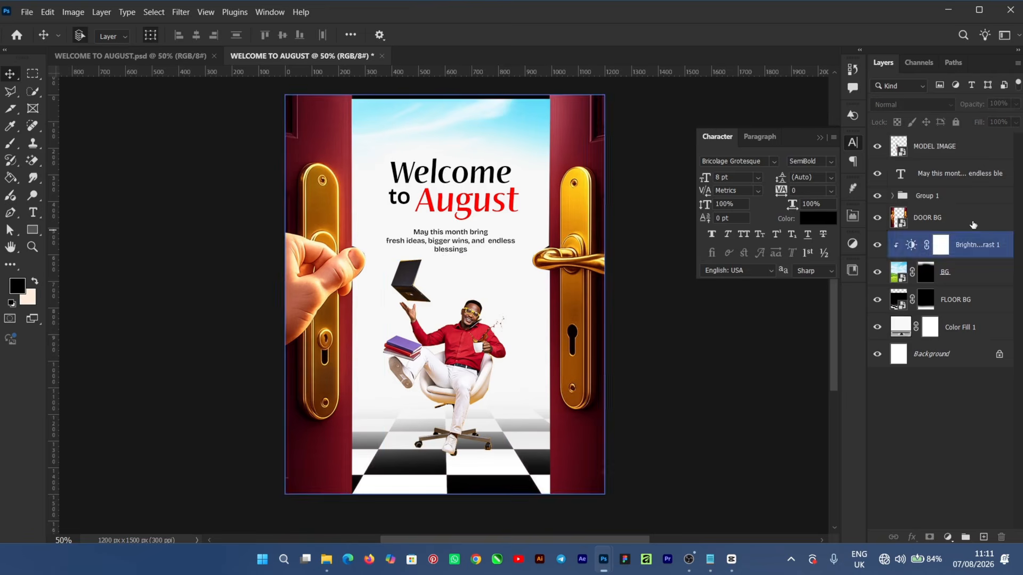
click(948, 150)
click(1000, 475)
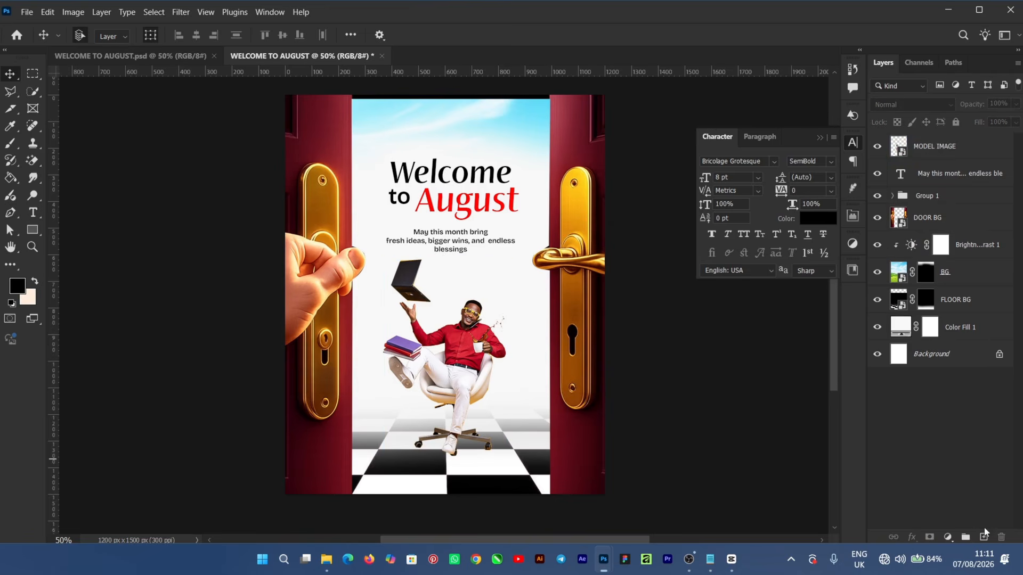
click(983, 539)
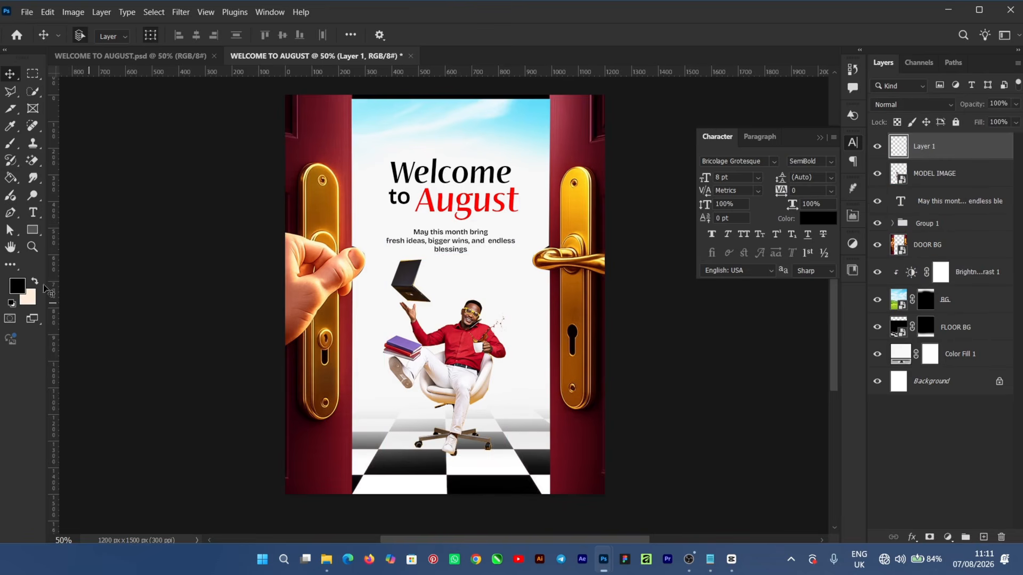
- Draw a black-to-transparent linear gradient rising from just below the flyer's bottom edge to the model's lap to darken the floor
click(9, 179)
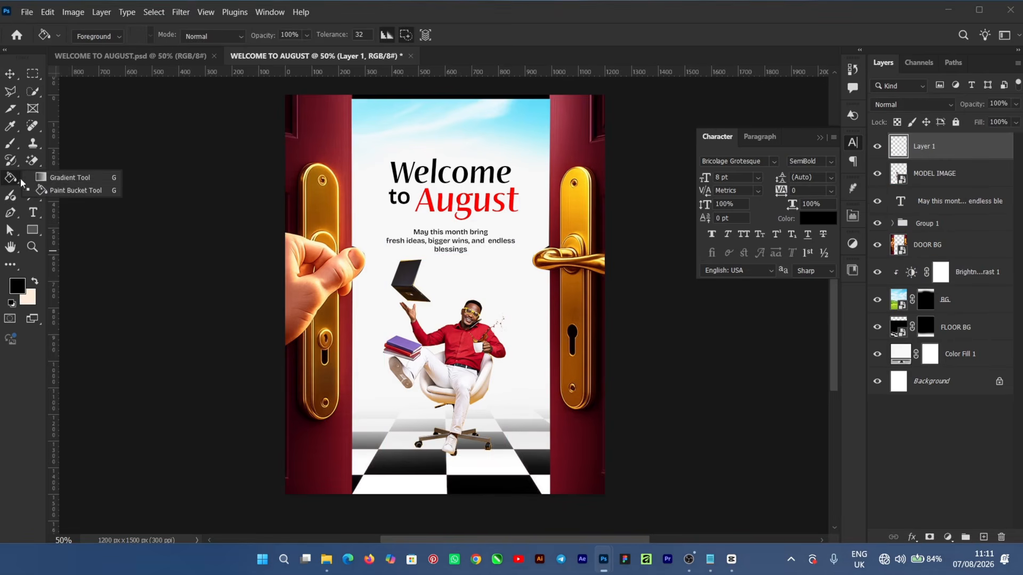
click(71, 182)
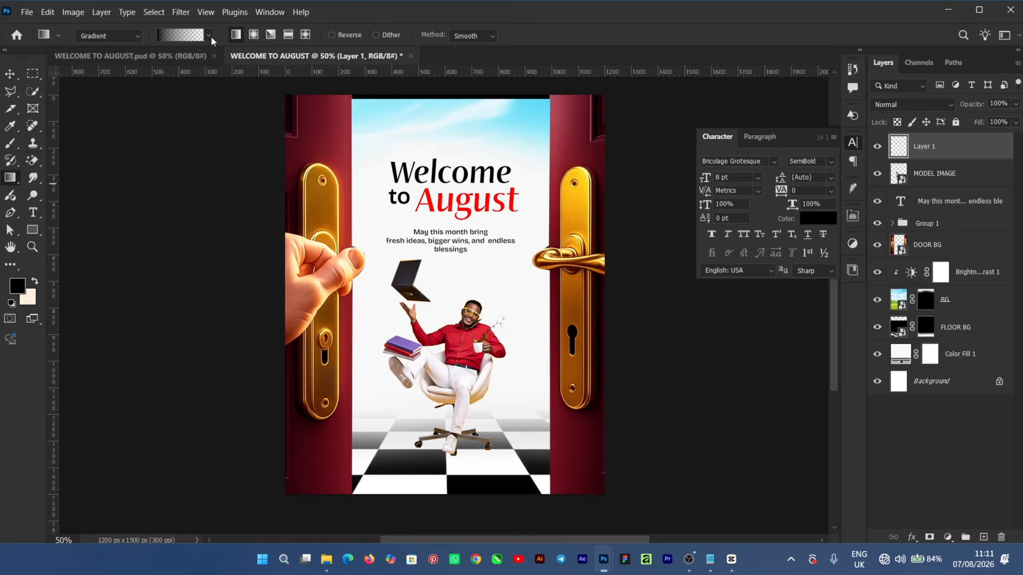
click(209, 36)
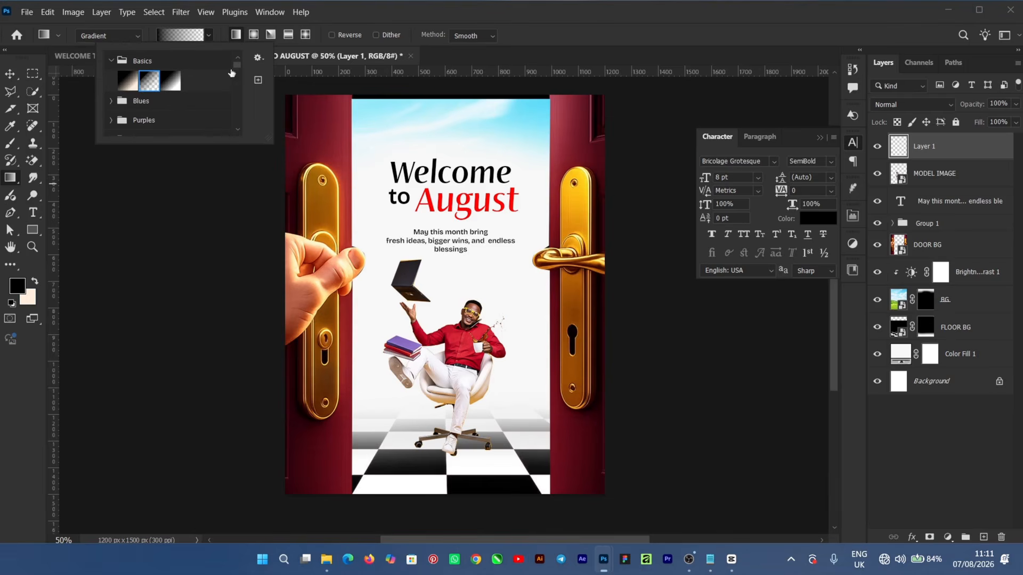
click(387, 11)
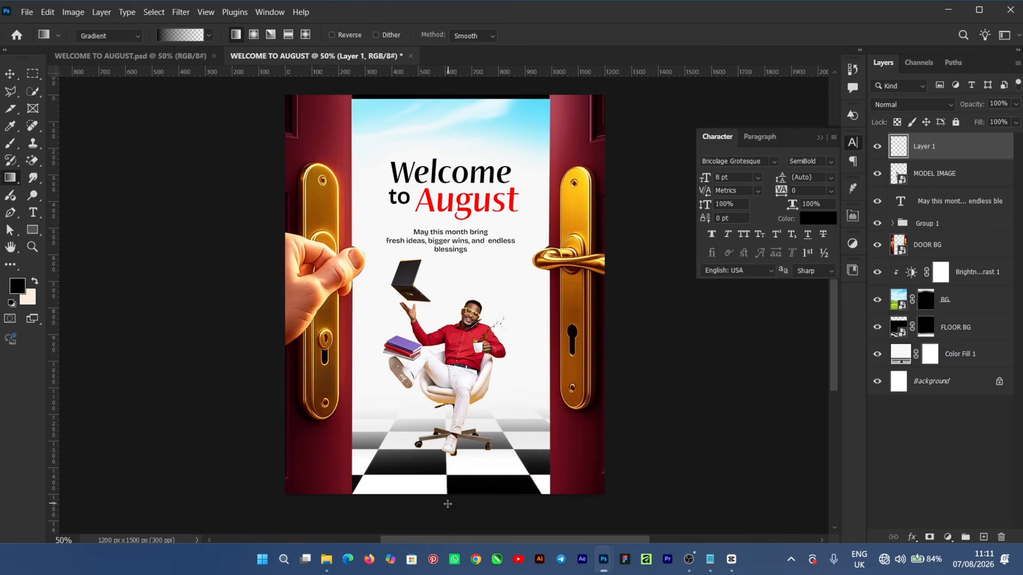
drag(441, 509, 442, 383)
drag(441, 510, 442, 519)
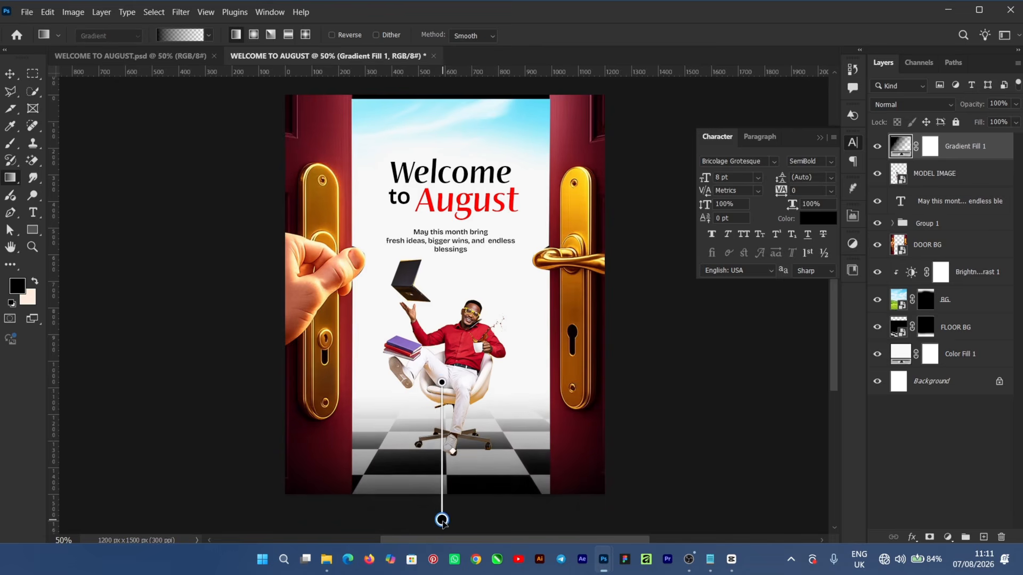
- Finish adjusting the gradient's upper end at the model's lap, and mask its shading off the model with a soft 400 px black brush
click(442, 383)
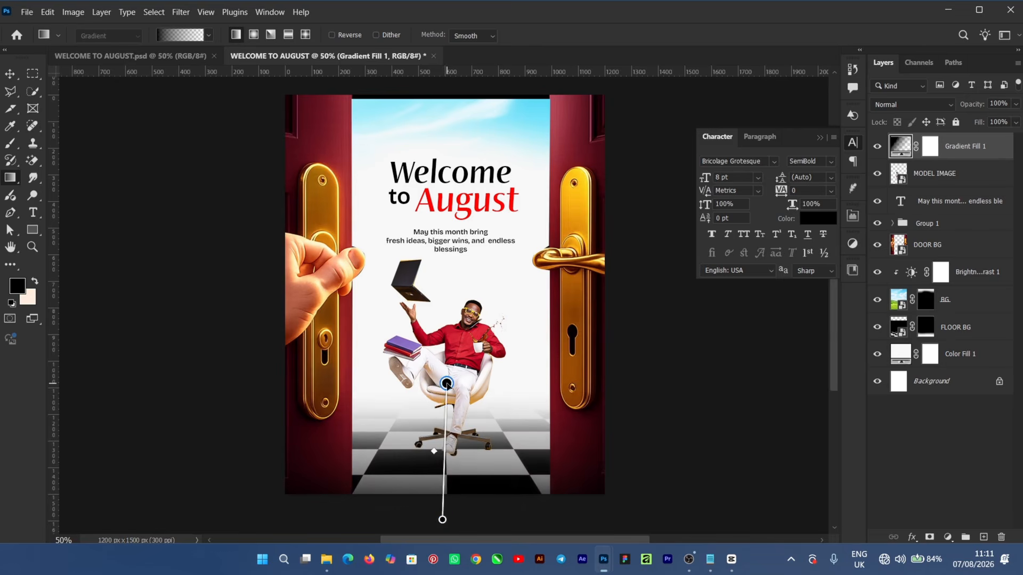
click(7, 77)
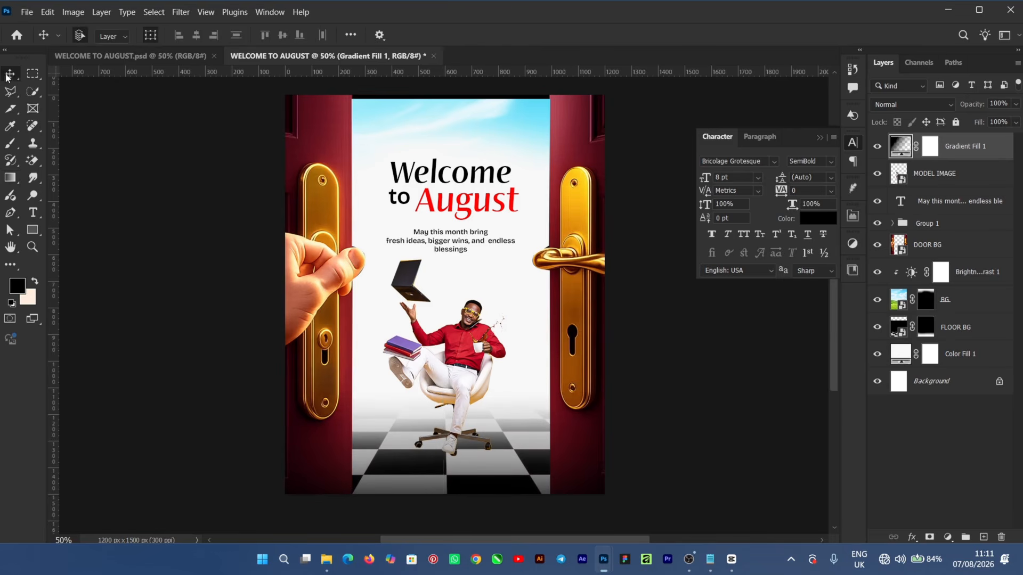
click(930, 148)
click(11, 144)
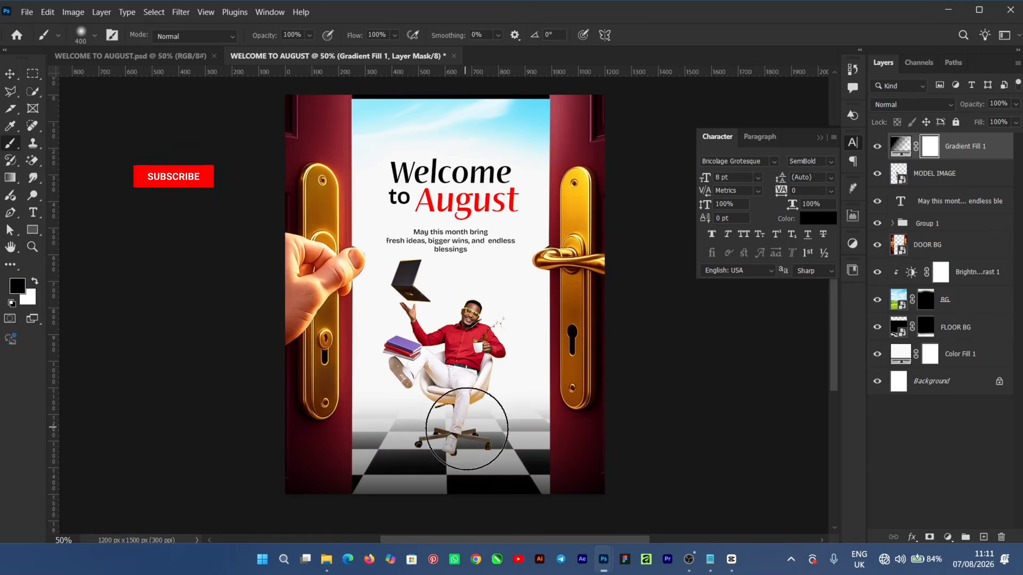
click(448, 409)
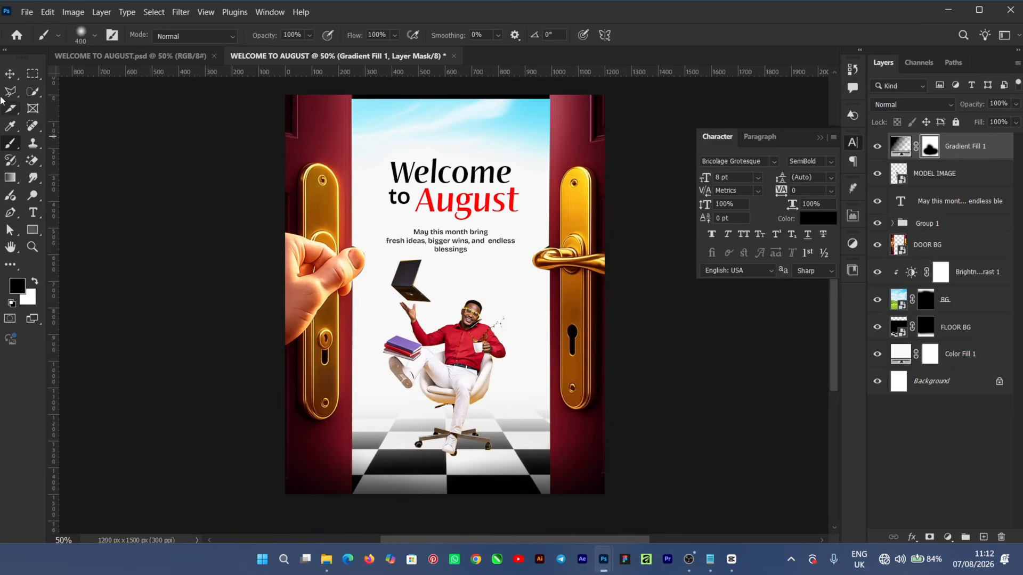
key(v)
click(723, 433)
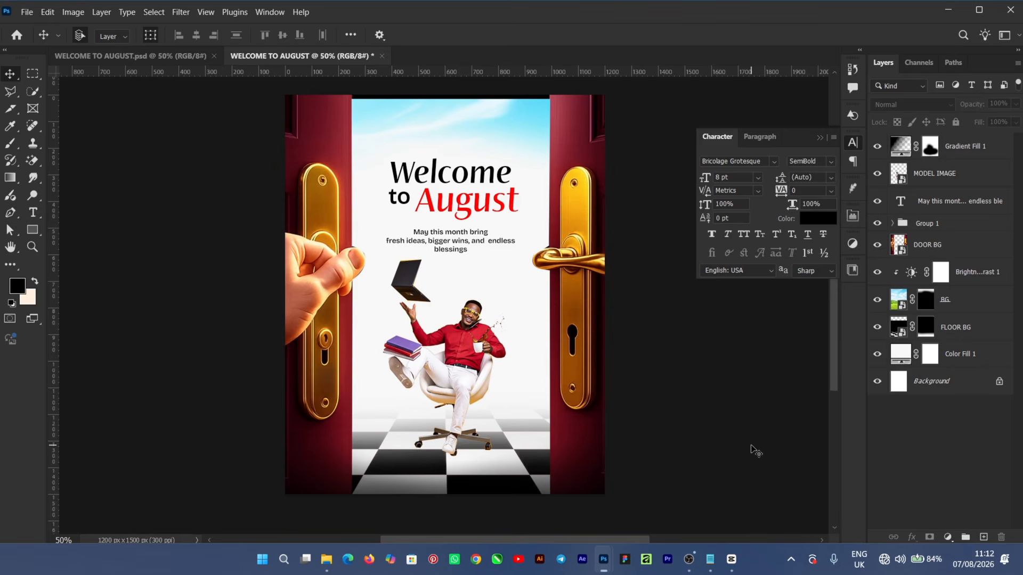
click(440, 145)
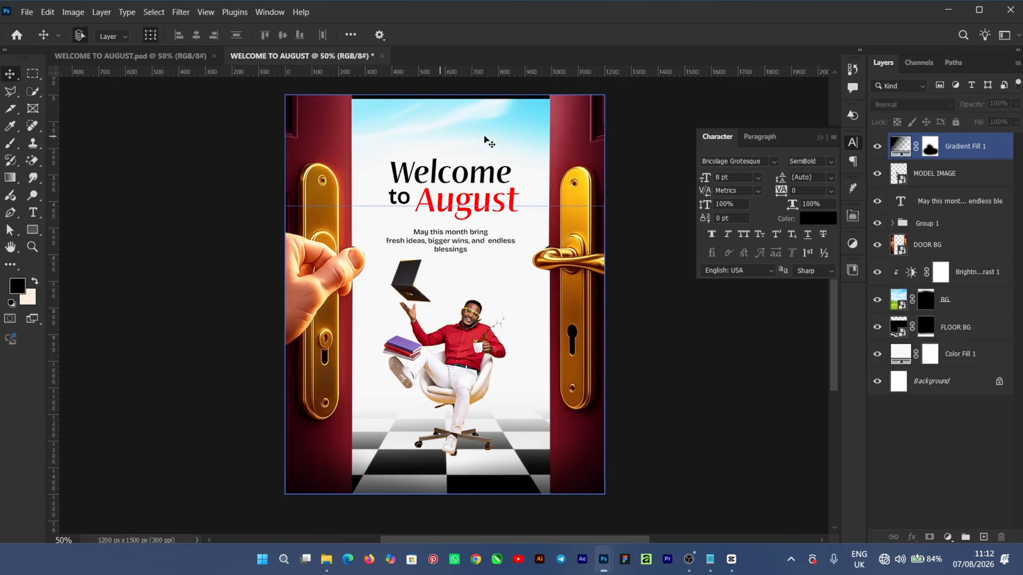
- Place the SOCIAL ICON file from the WELCOME TO AUGUST FIEE folder above the headline, scaled to 69.47%
click(327, 559)
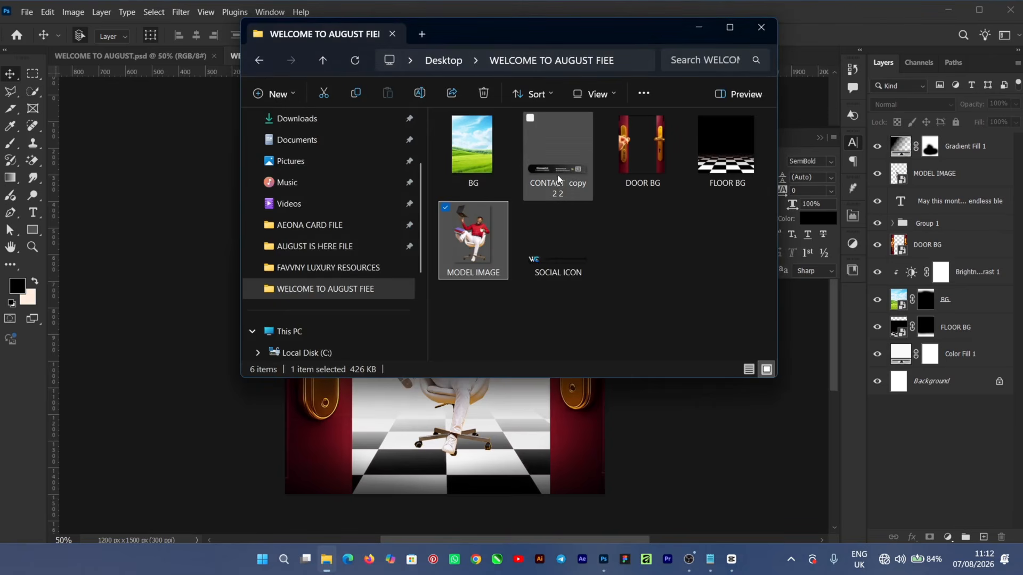
drag(554, 258, 496, 316)
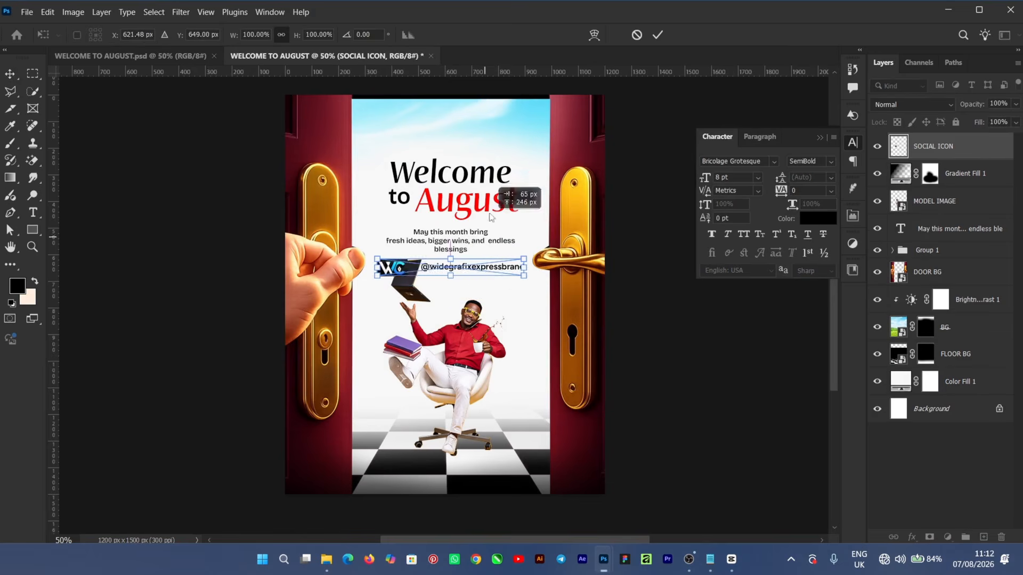
drag(490, 216, 501, 131)
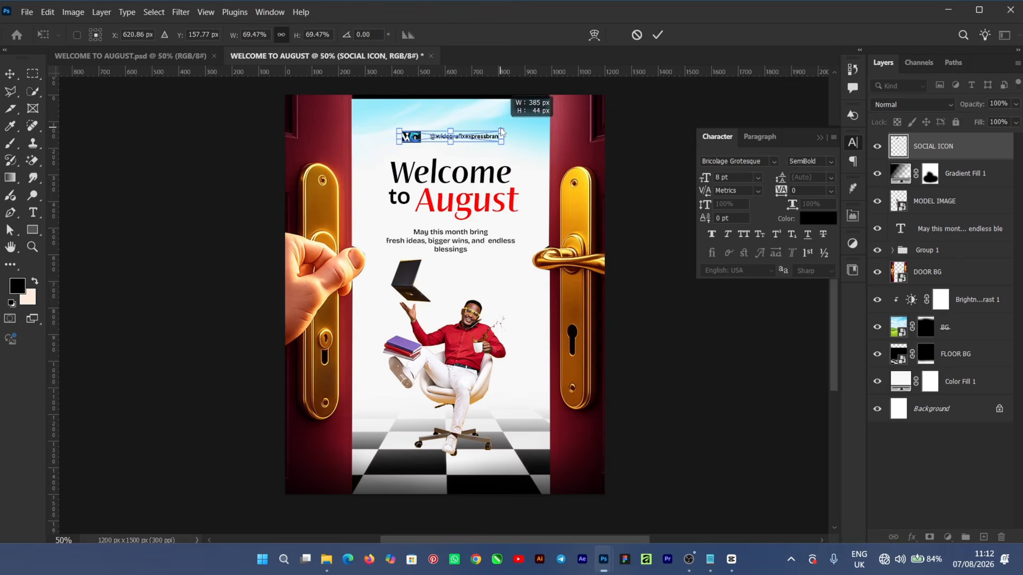
click(657, 35)
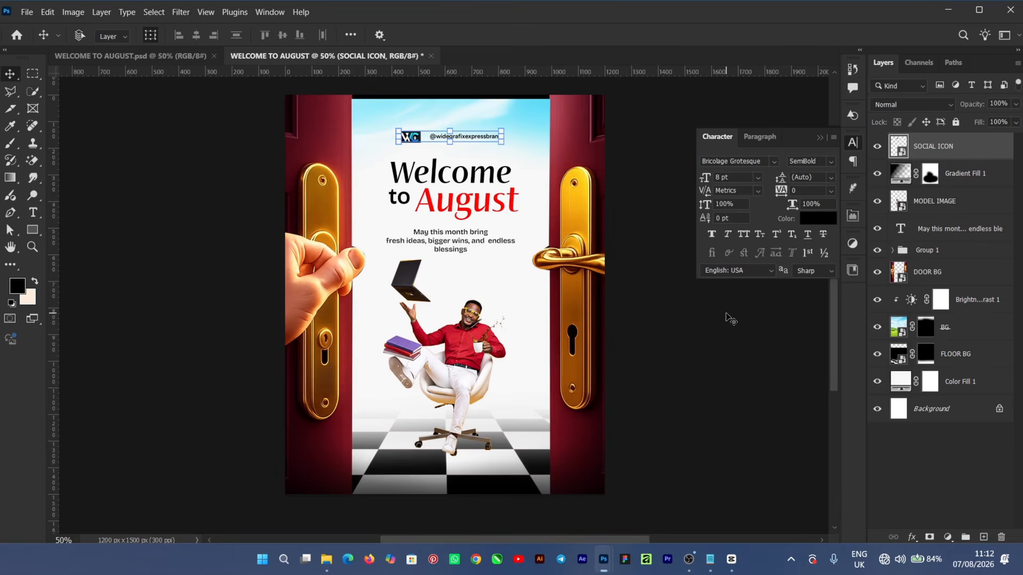
- Centre the SOCIAL ICON layer horizontally on the whole canvas, and clear the selection
key(ctrl+a)
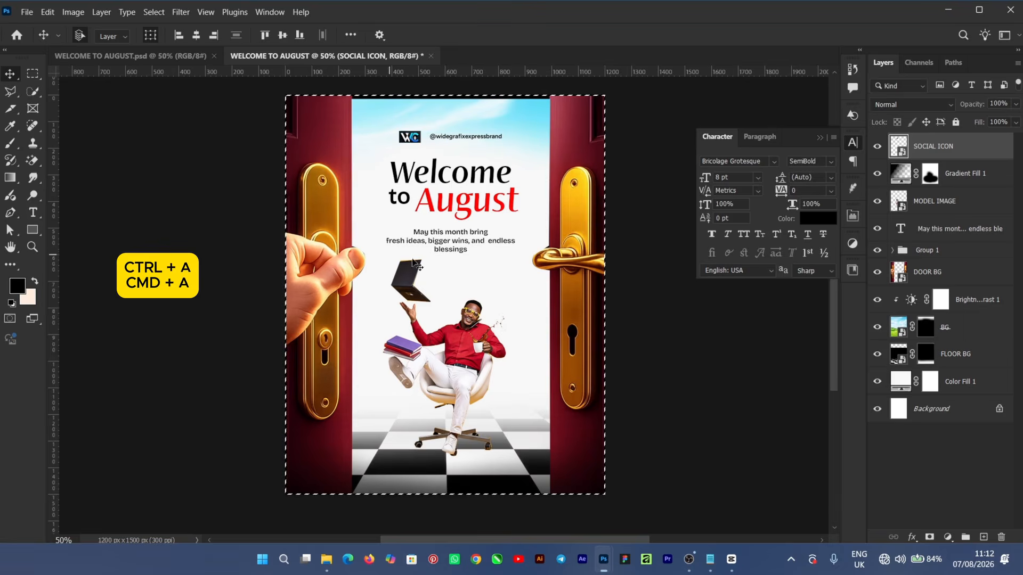
click(196, 36)
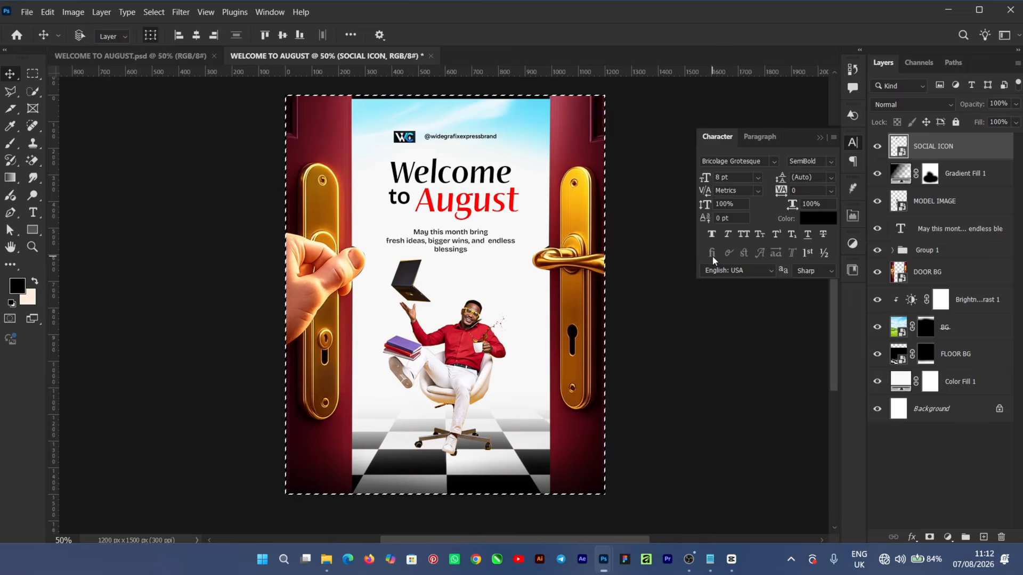
key(ctrl+d)
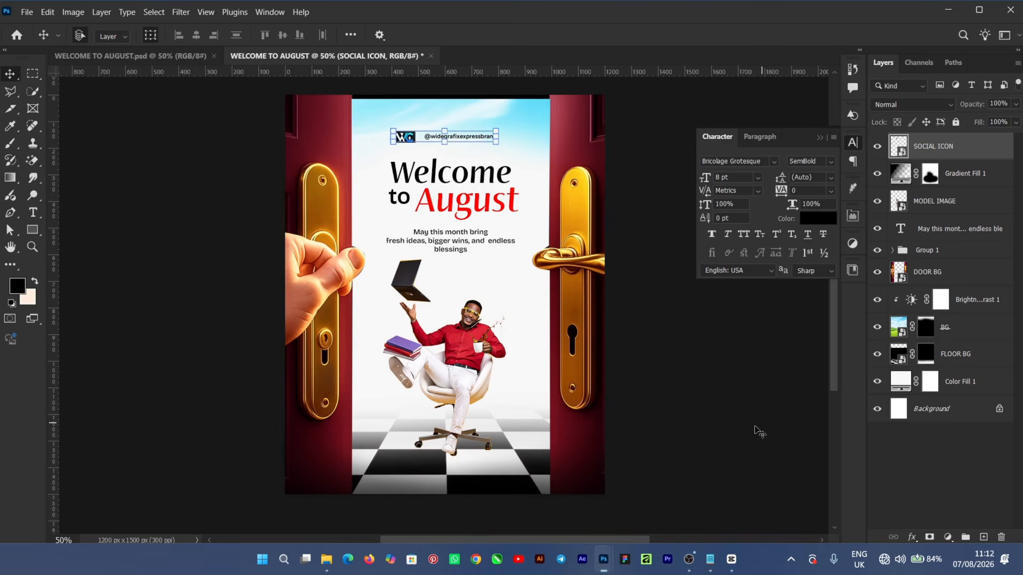
click(747, 399)
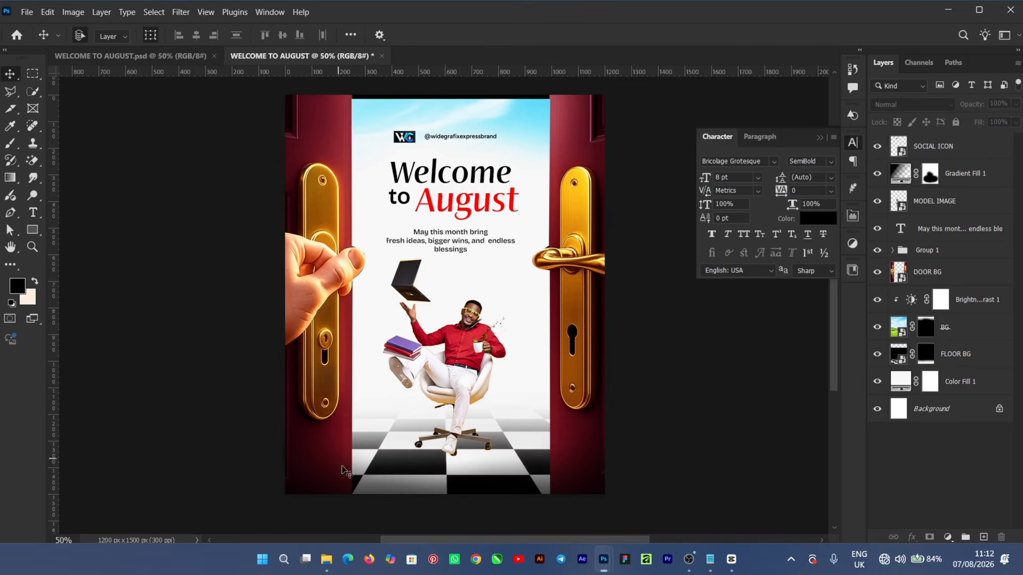
- Place the CONTACT copy 2 2 file on the floor below the model, scaled to 87.91% and centred between the doors
click(368, 478)
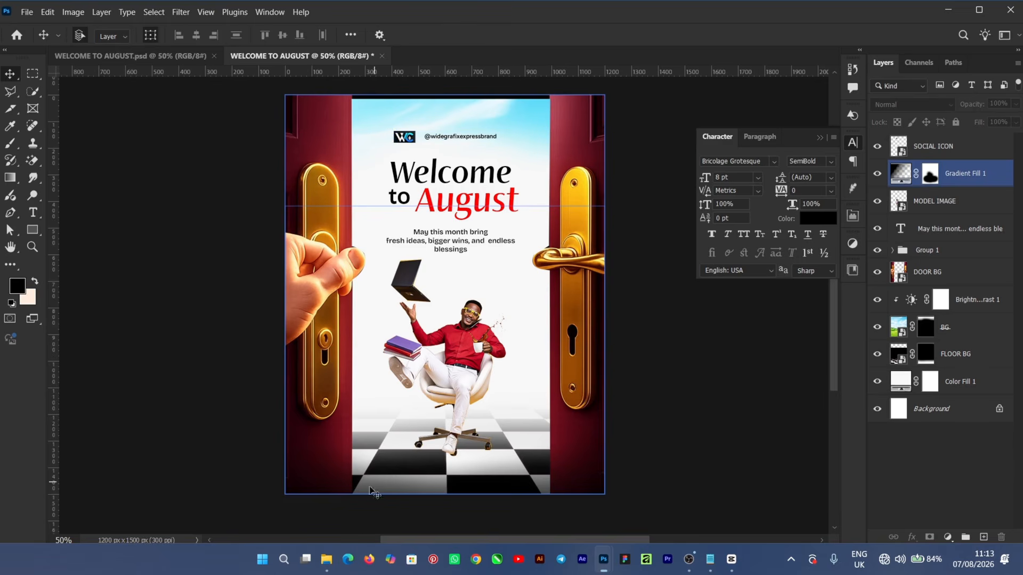
click(351, 516)
click(326, 559)
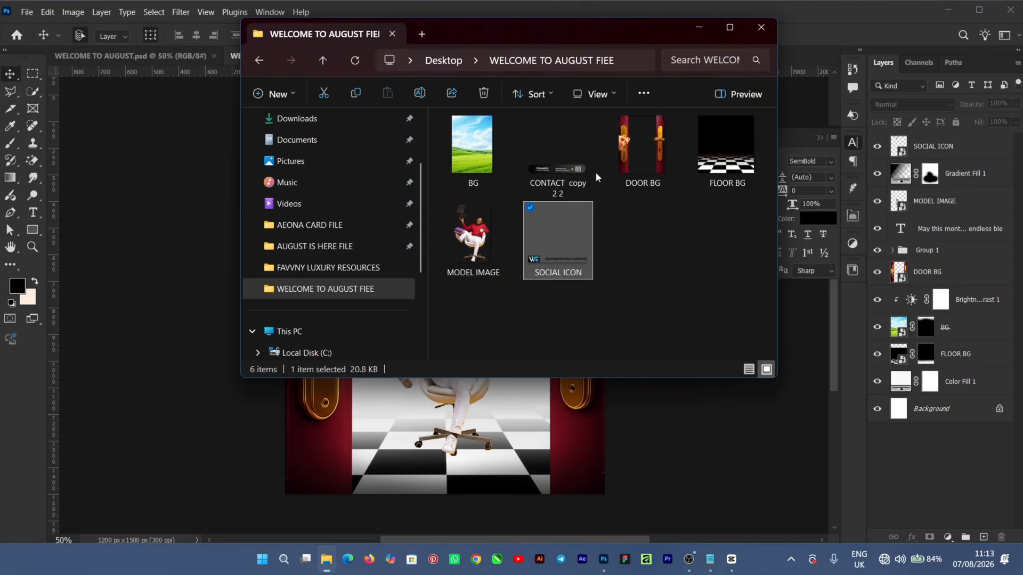
drag(558, 242, 696, 453)
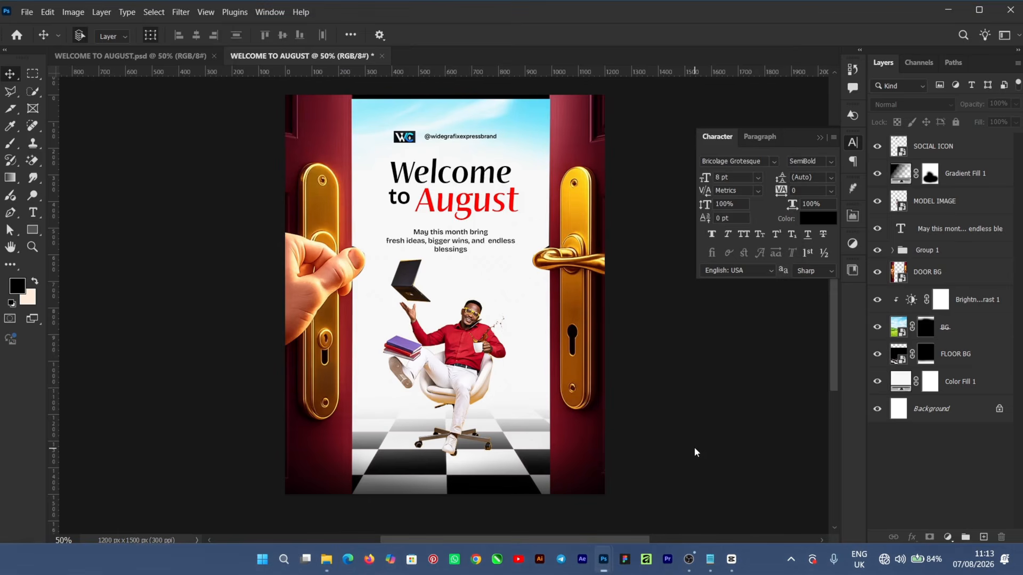
drag(471, 301, 469, 471)
drag(536, 457, 486, 470)
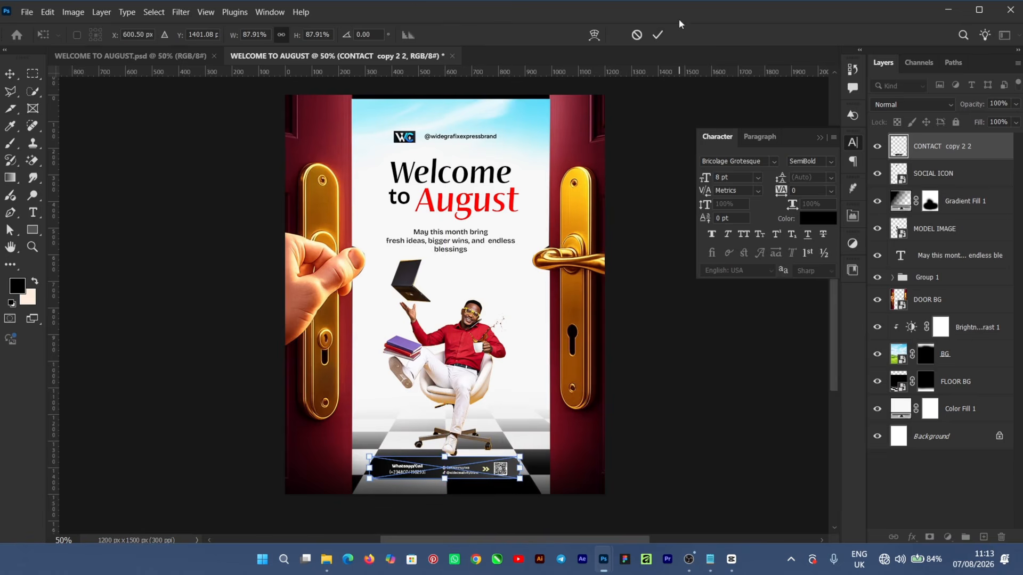
click(657, 36)
- Nudge the seated model up until the shoe and chair wheels clear the contact bar
click(477, 322)
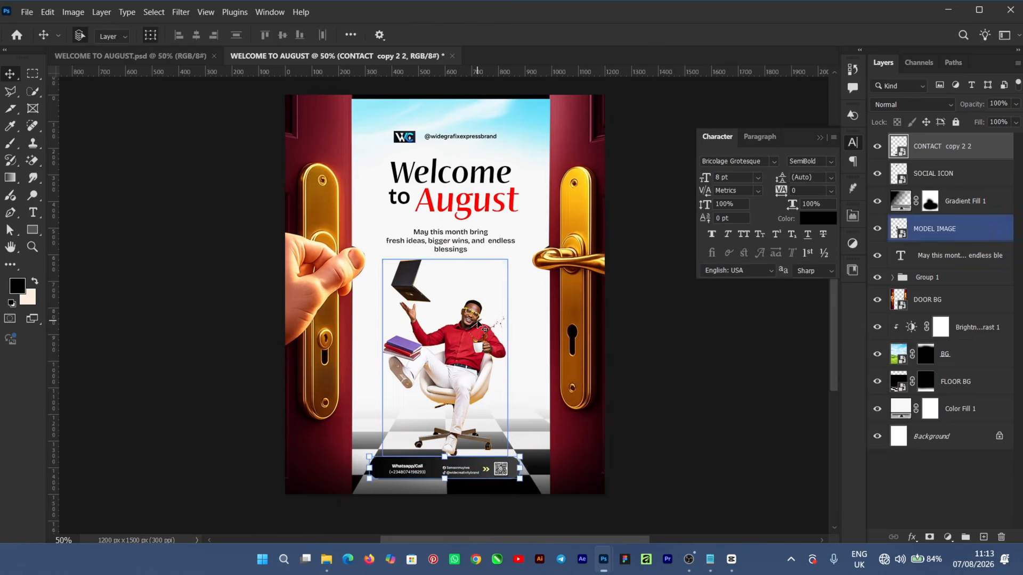
key(Up)
key(Up)
key(Up)
key(Up)
key(Up)
key(Up)
key(Up)
key(Up)
key(Up)
key(Up)
key(Up)
key(Up)
key(Up)
key(Up)
key(Up)
key(Up)
key(Up)
key(Up)
key(Up)
key(Up)
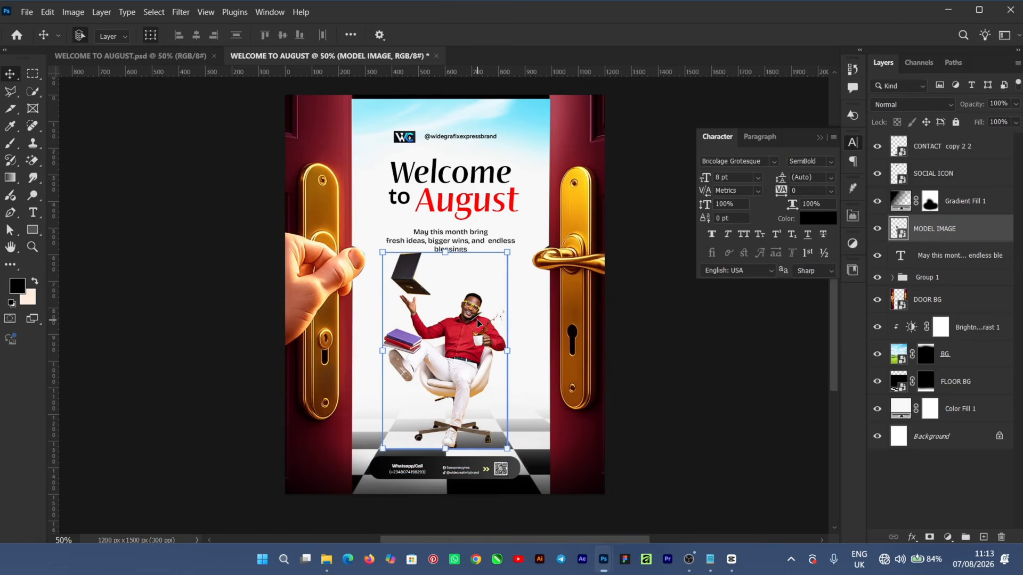
key(Down)
key(Down)
key(Down)
key(Down)
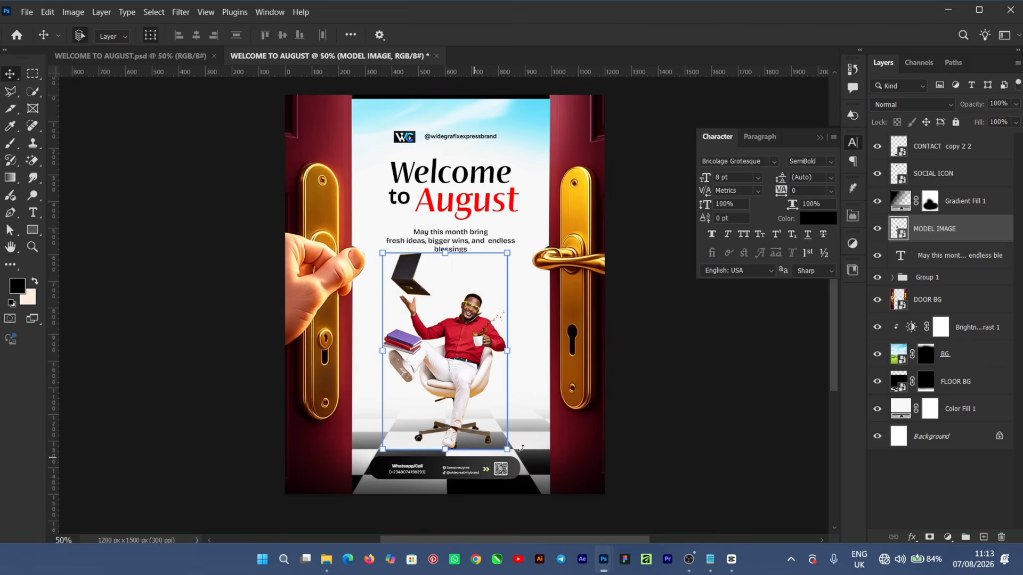
- Add a new empty layer between the blessing message and the MODEL IMAGE layer
click(986, 260)
click(966, 266)
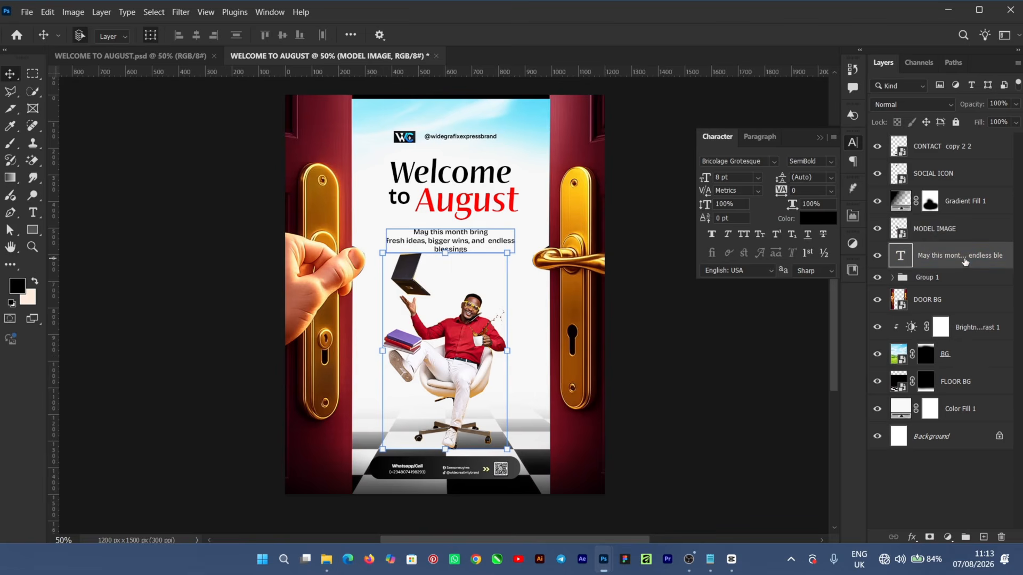
click(984, 538)
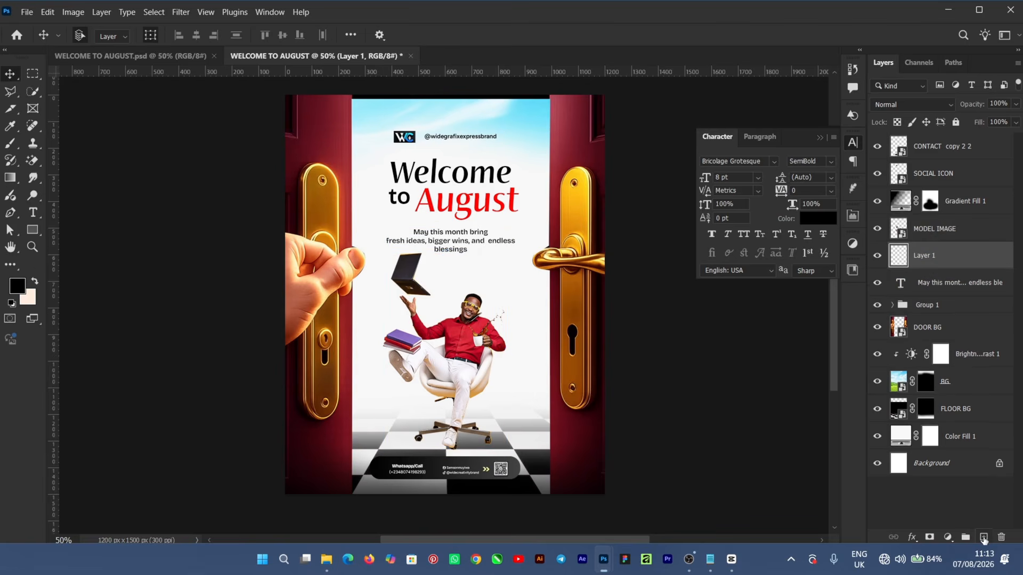
- Flatten the Soft Round brush tip into a thin horizontal ellipse and reduce its size to 150 px
click(17, 149)
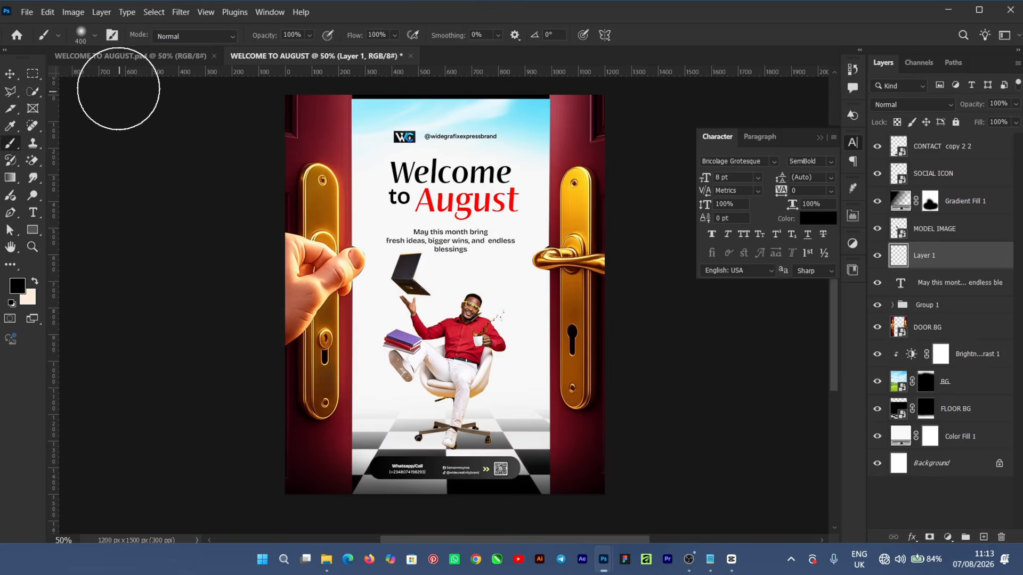
click(93, 38)
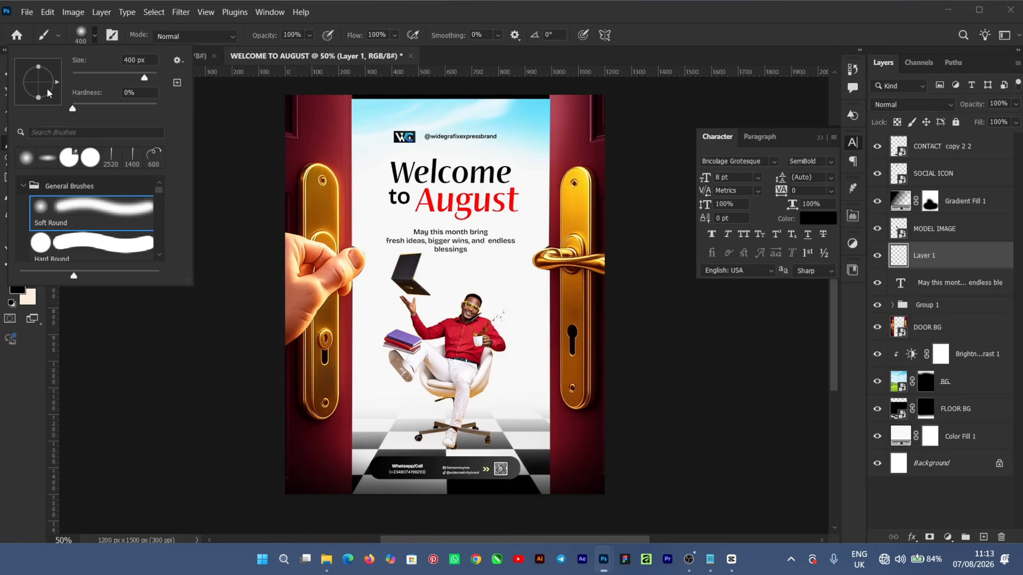
drag(37, 99, 38, 89)
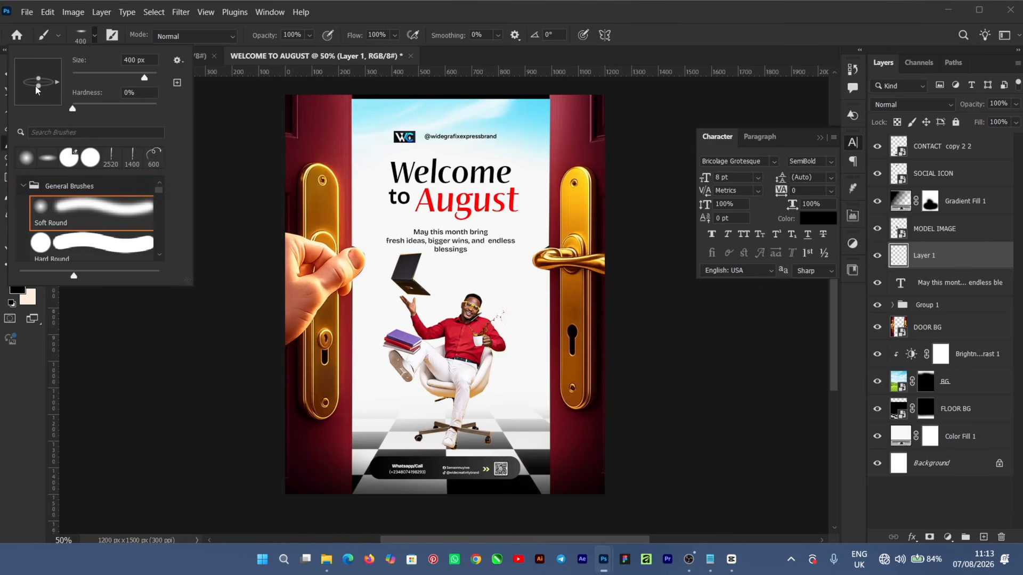
click(328, 12)
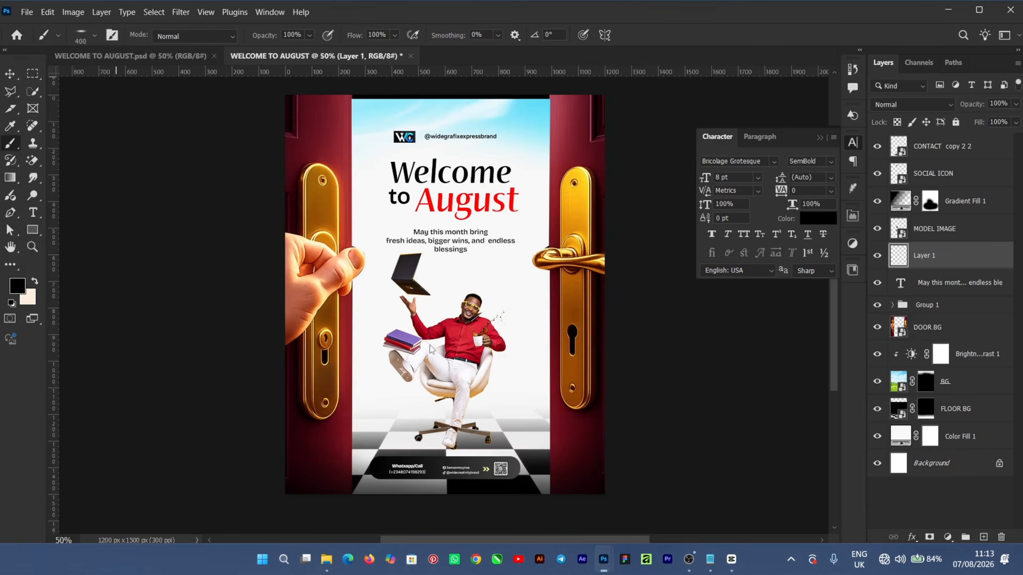
key(bracketleft)
key(bracketleft)
key(bracketleft)
key(bracketleft)
- Paint soft black contact shadows under the chair wheels and shoe with the flattened brush, and lower the shadow layer's opacity to 71%
click(32, 246)
drag(436, 453, 827, 415)
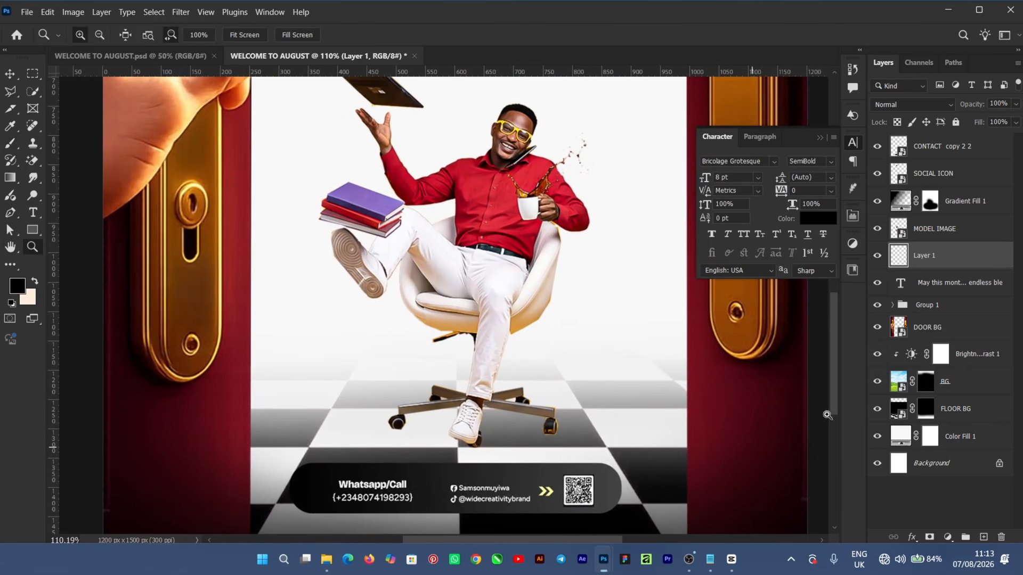
click(12, 144)
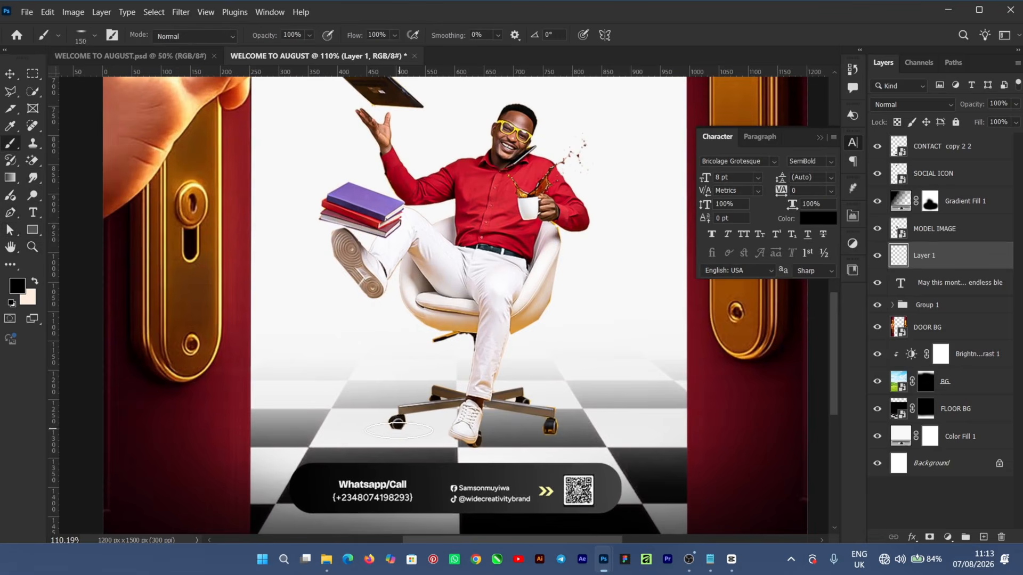
click(395, 427)
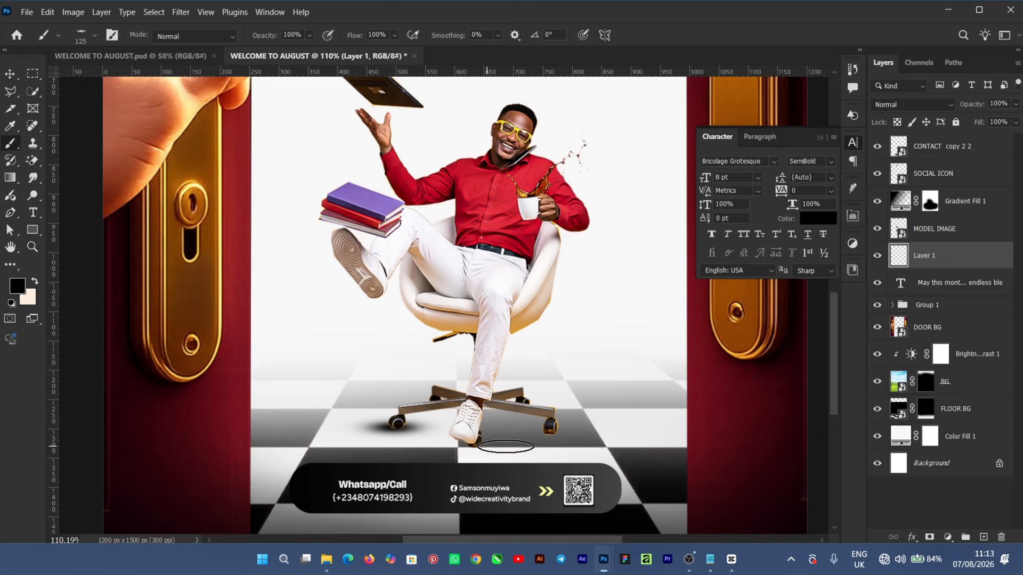
click(544, 433)
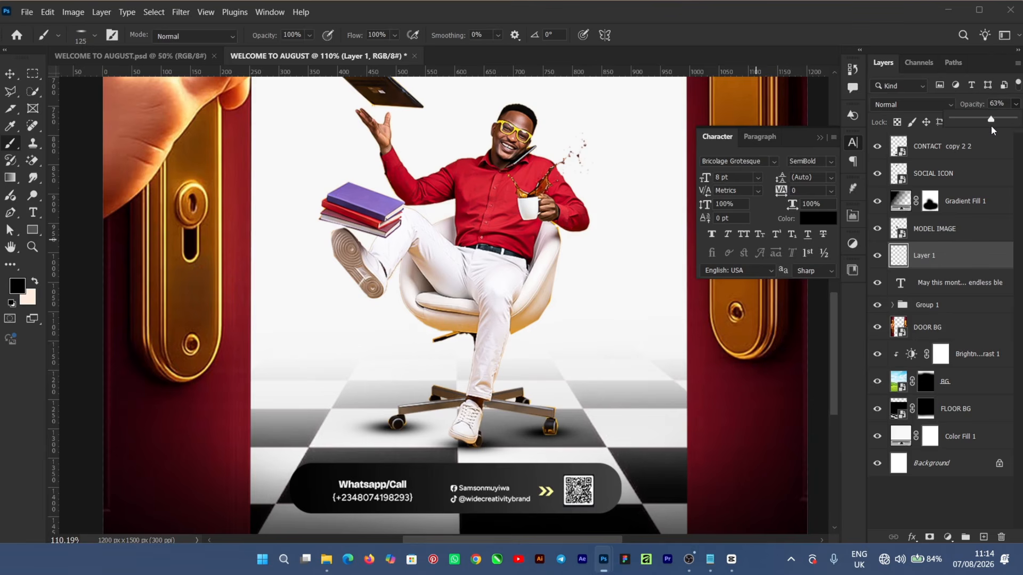
drag(996, 129, 995, 129)
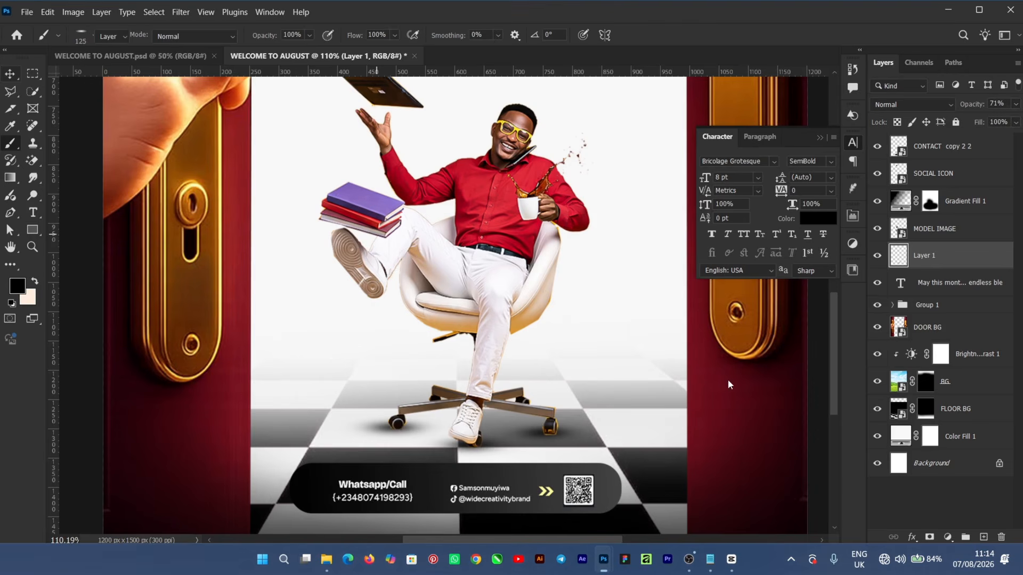
- Review the whole flyer from the social handle down to the contact bar
click(10, 72)
click(29, 248)
drag(474, 352, 456, 334)
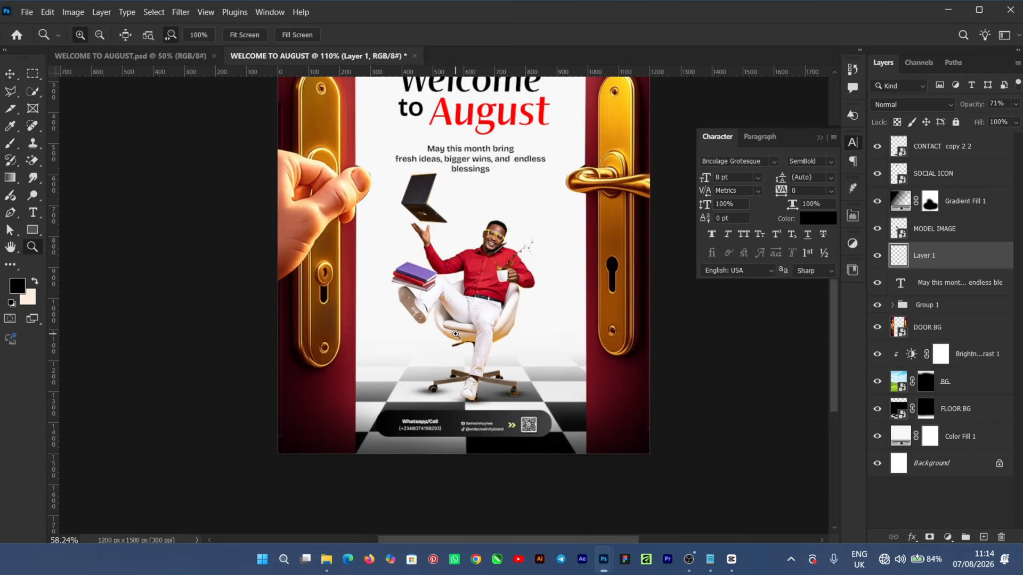
mouse_move(838, 319)
mouse_down()
mouse_move(833, 293)
mouse_move(830, 302)
mouse_up()
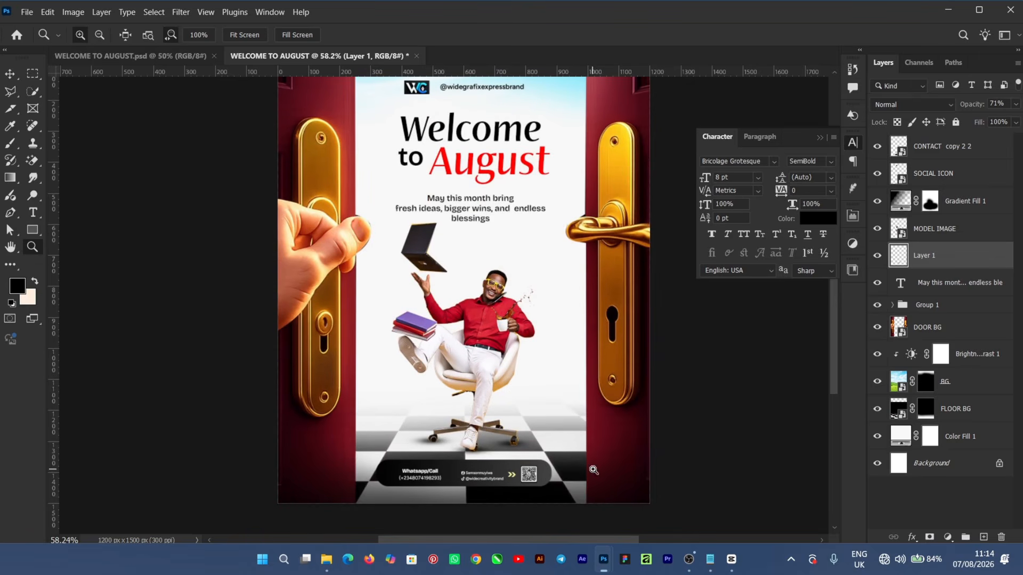
drag(837, 334, 837, 324)
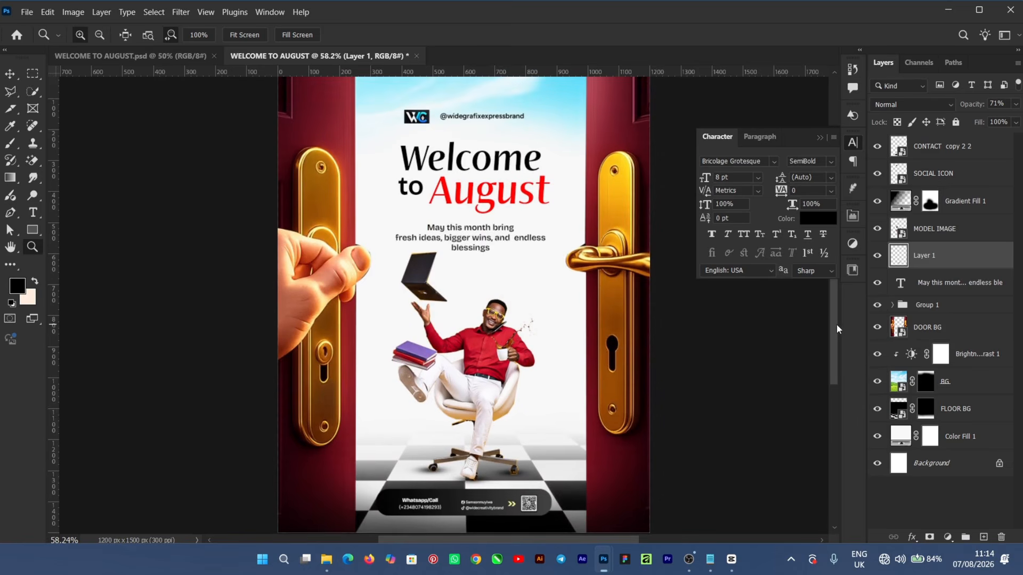
- Target the Gradient Fill 1 layer's mask, set up an enlarged Soft Round brush with 0% hardness, and return to the Move tool
drag(489, 350, 484, 340)
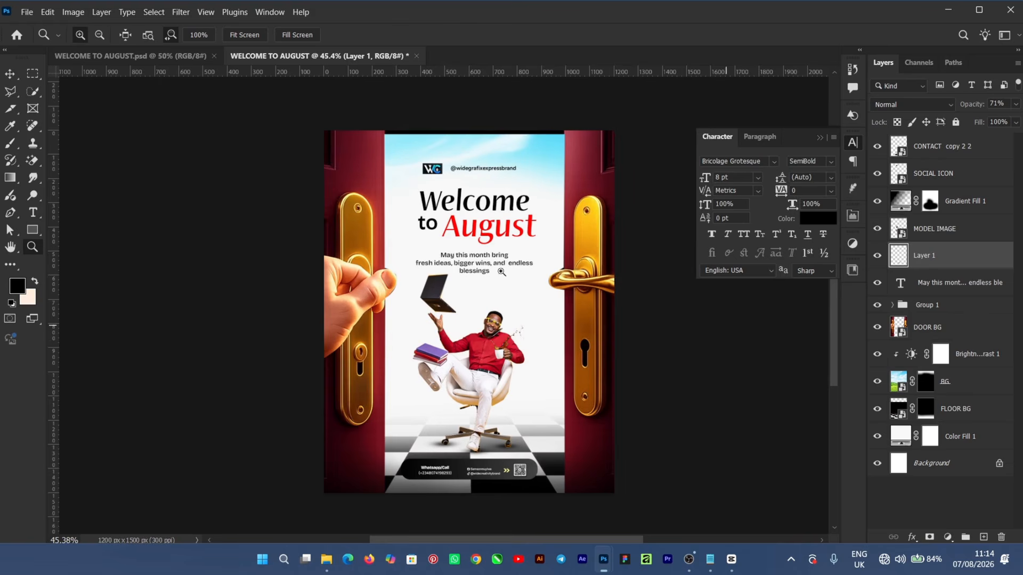
click(9, 74)
click(935, 229)
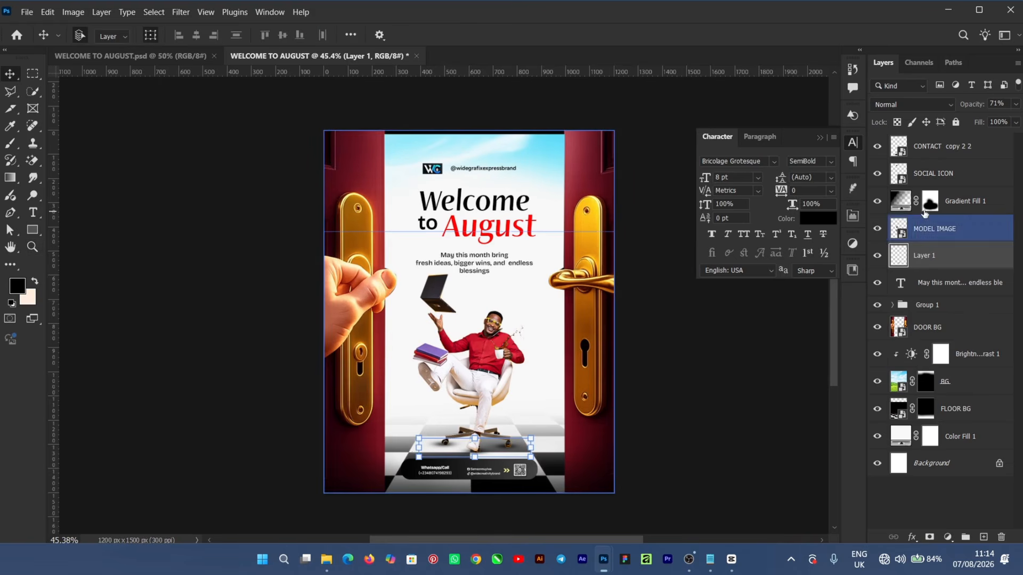
click(929, 203)
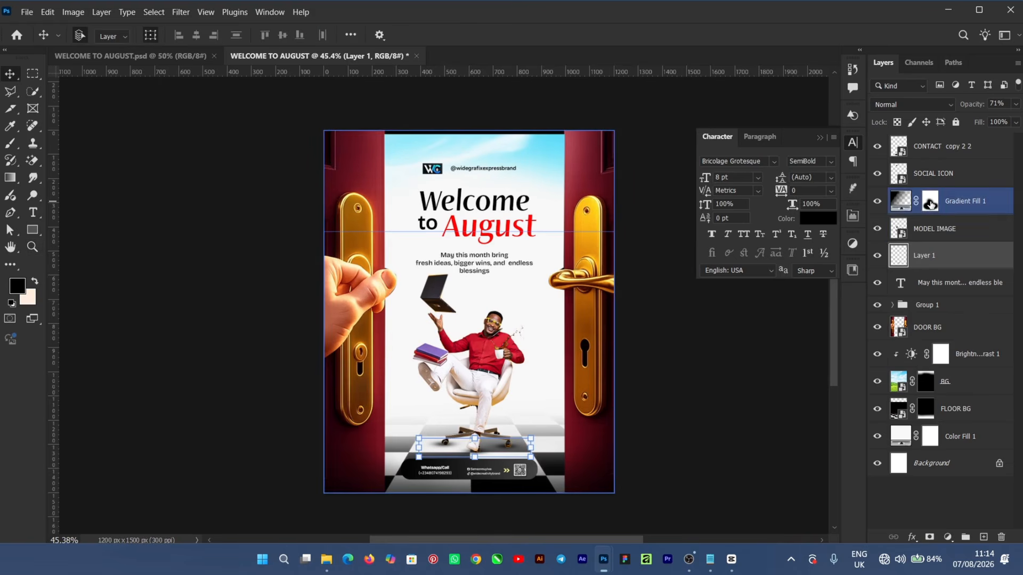
click(11, 144)
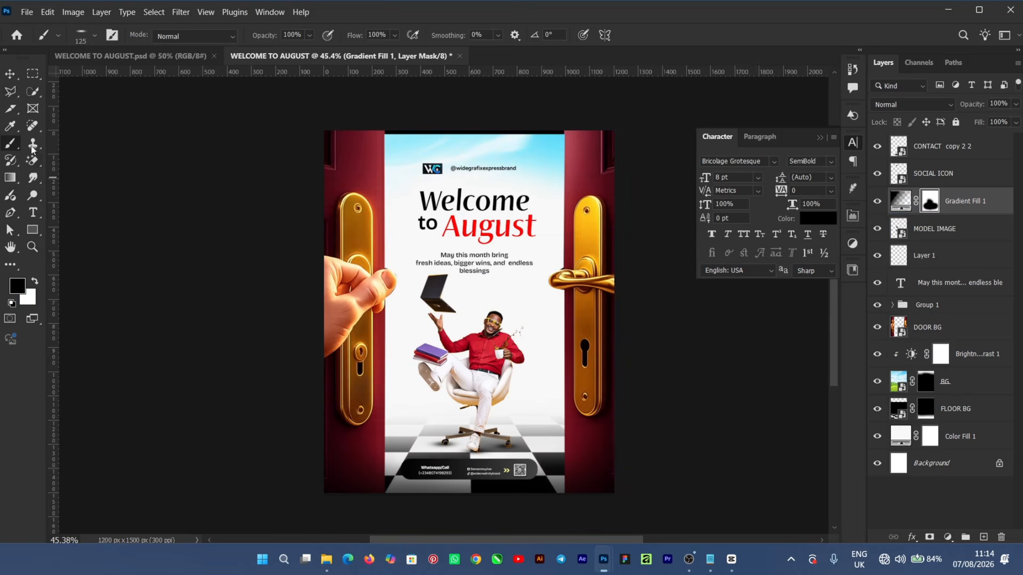
click(87, 42)
click(46, 158)
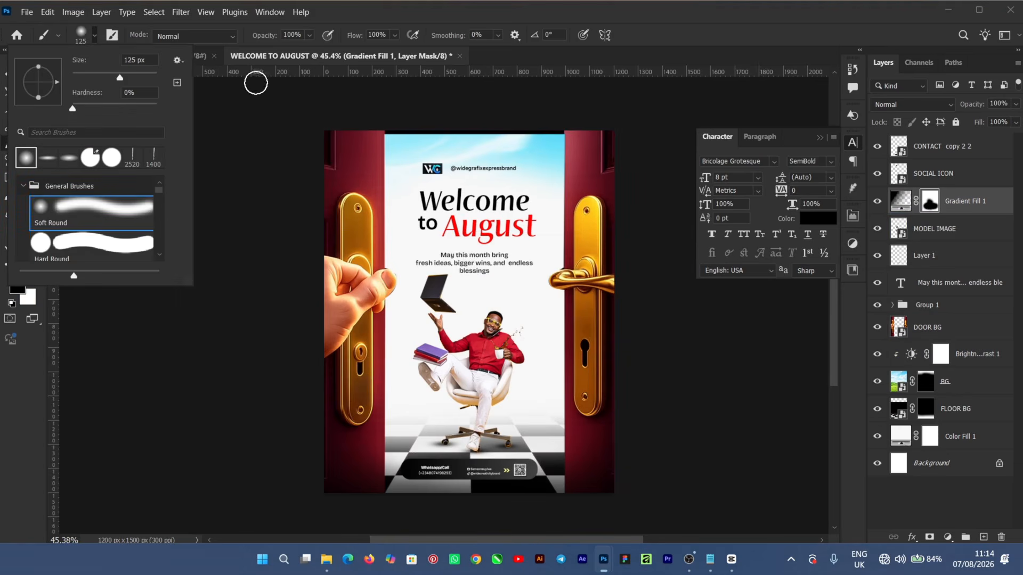
click(345, 21)
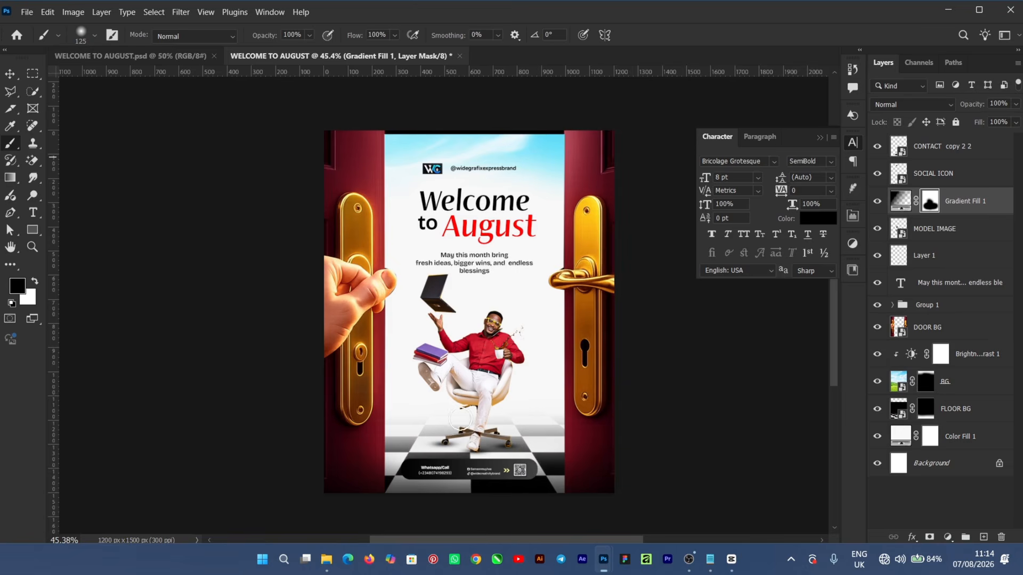
key(bracketright)
key(bracketright)
key(bracketright)
key(v)
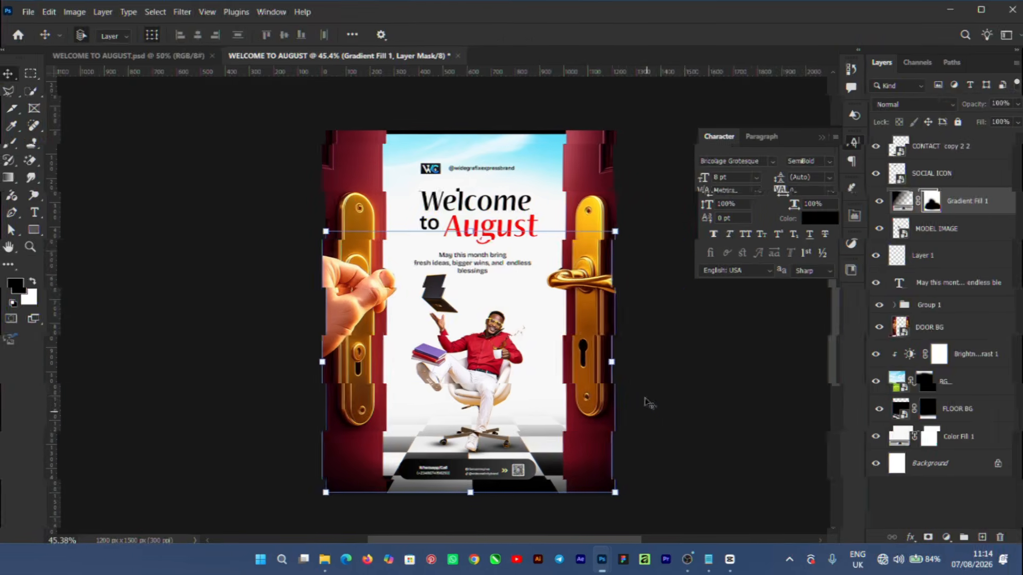